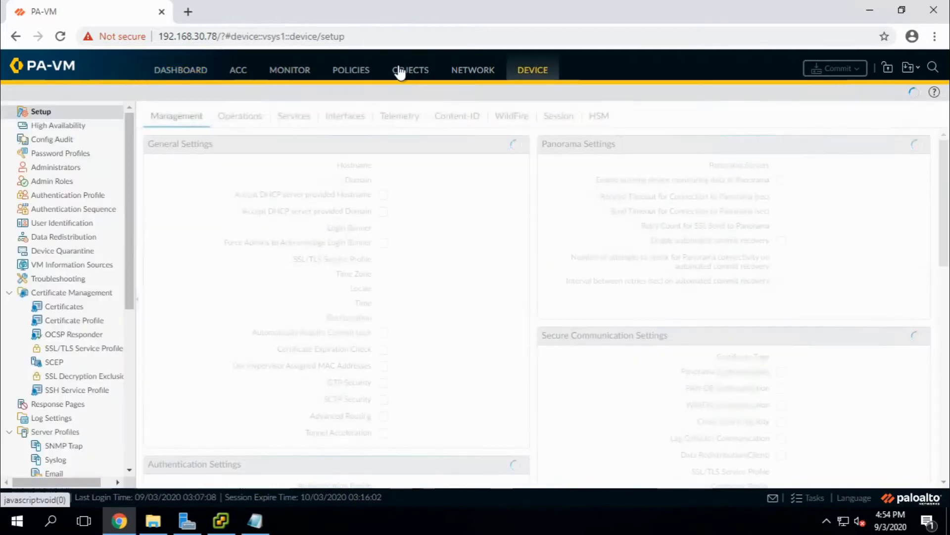
# Glance at the traffic logs, then select the unknown Serial # value on the Dashboard.
pyautogui.click(287, 80)
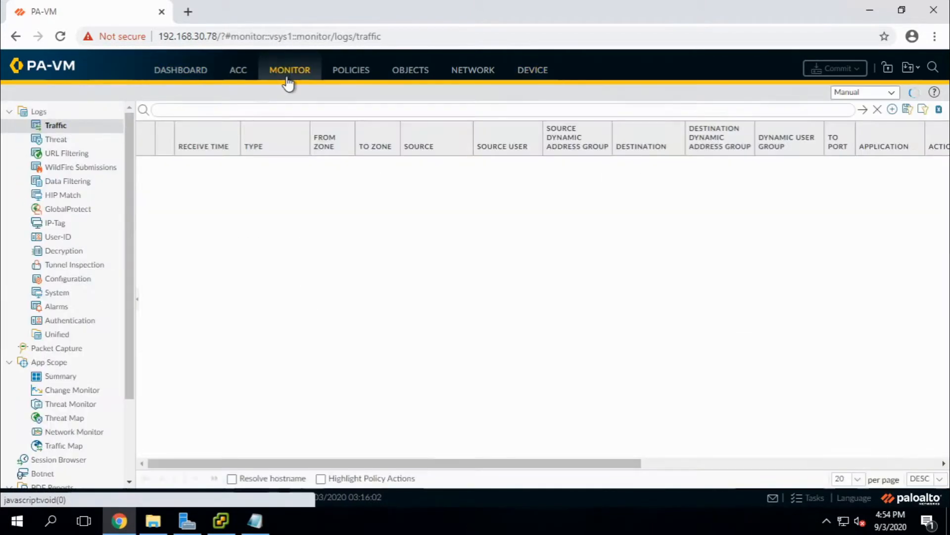
pyautogui.click(184, 75)
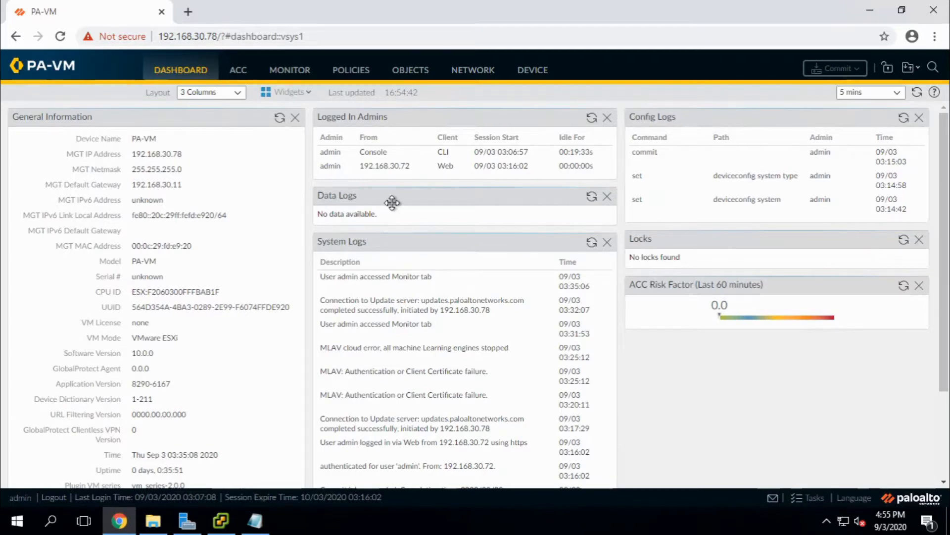
pyautogui.doubleClick(139, 276)
# Load support.paloaltonetworks.com in a new browser tab and sign in to the support account.
pyautogui.click(188, 12)
pyautogui.write('support.paloaltonetworks.com')
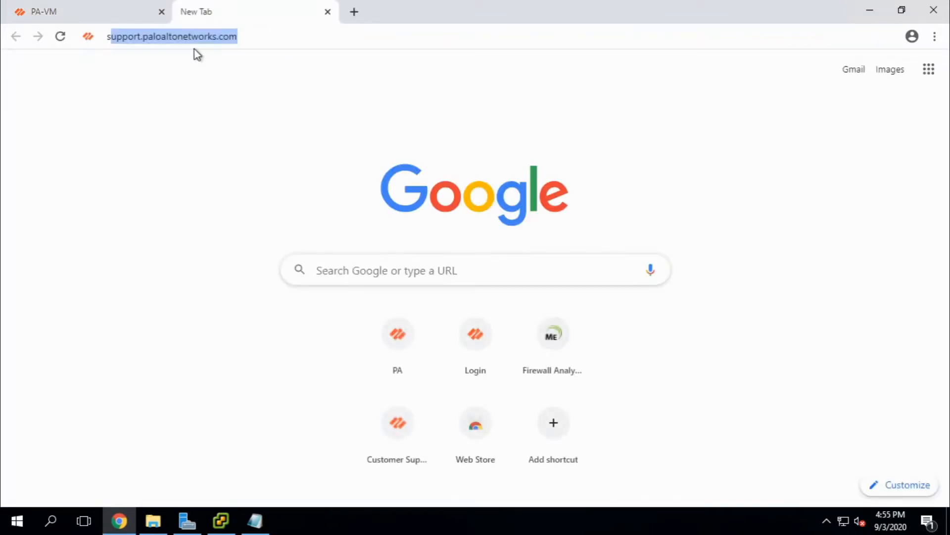
pyautogui.press('Return')
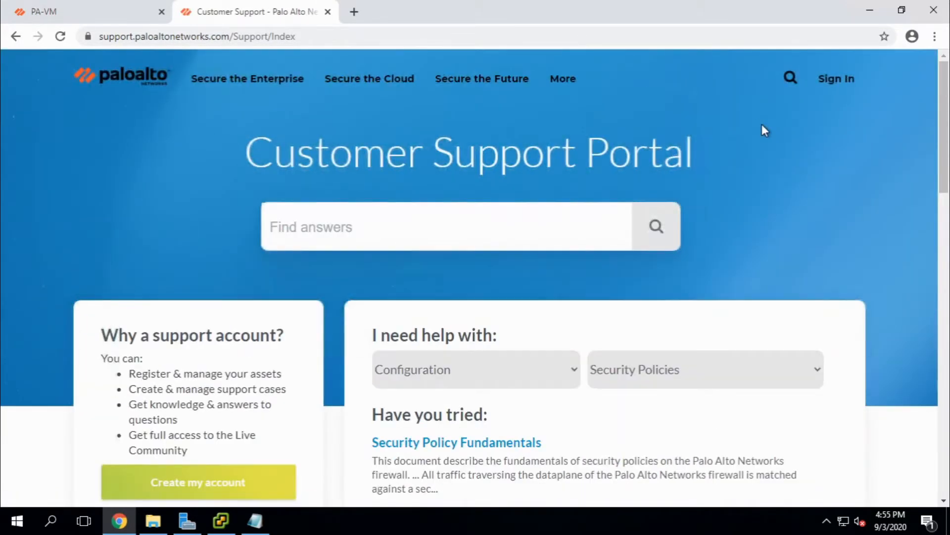
pyautogui.click(843, 82)
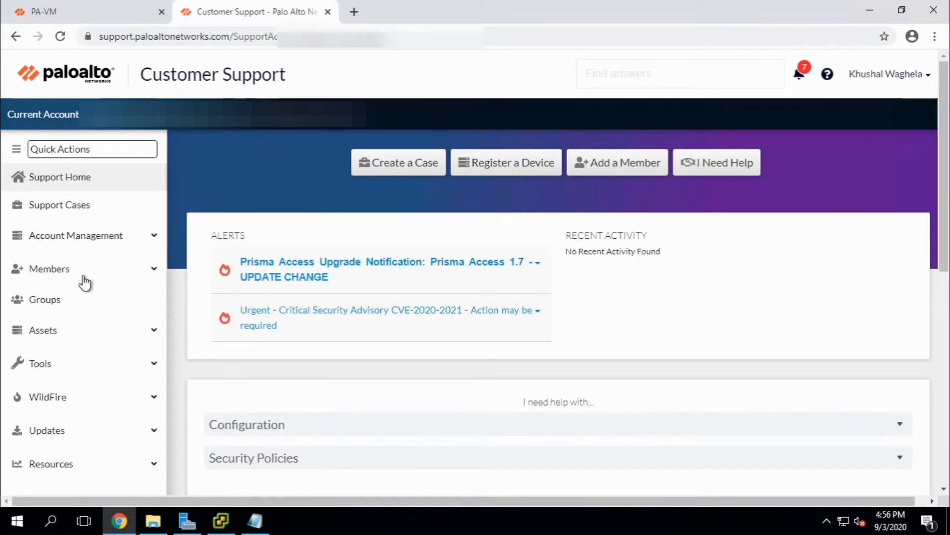
# Expand Assets in the portal sidebar and go to VM-Series Auth-Codes.
pyautogui.scroll(-2, 99, 297)
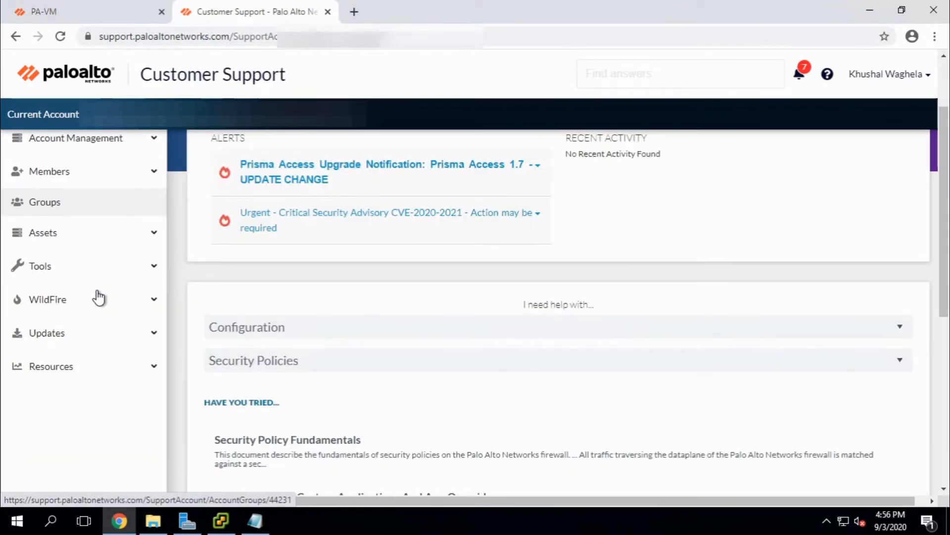
pyautogui.scroll(-5, 97, 297)
pyautogui.scroll(2, 99, 296)
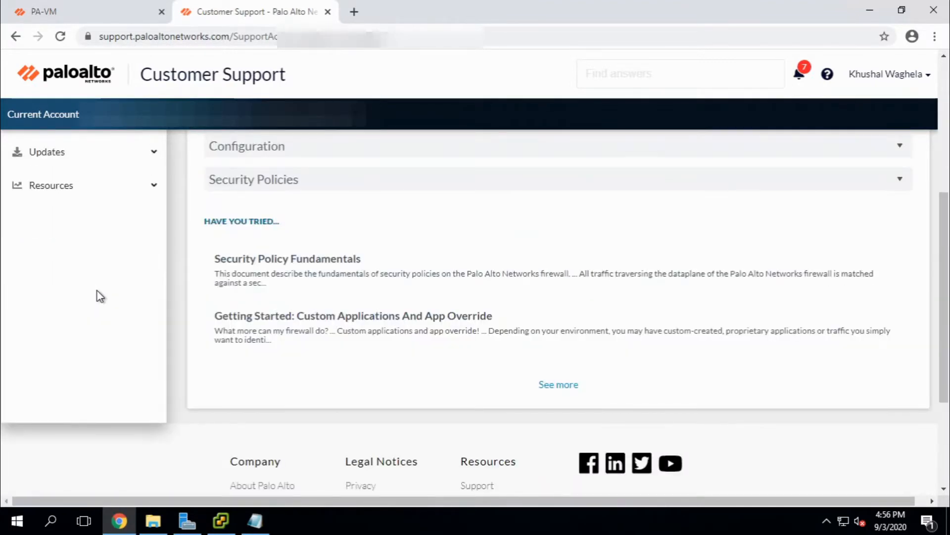
pyautogui.scroll(5, 99, 296)
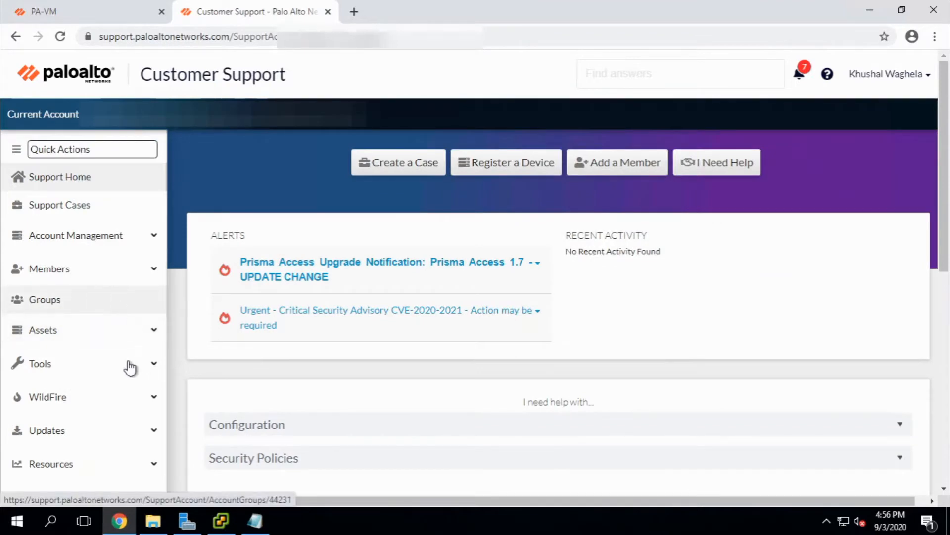
pyautogui.click(99, 335)
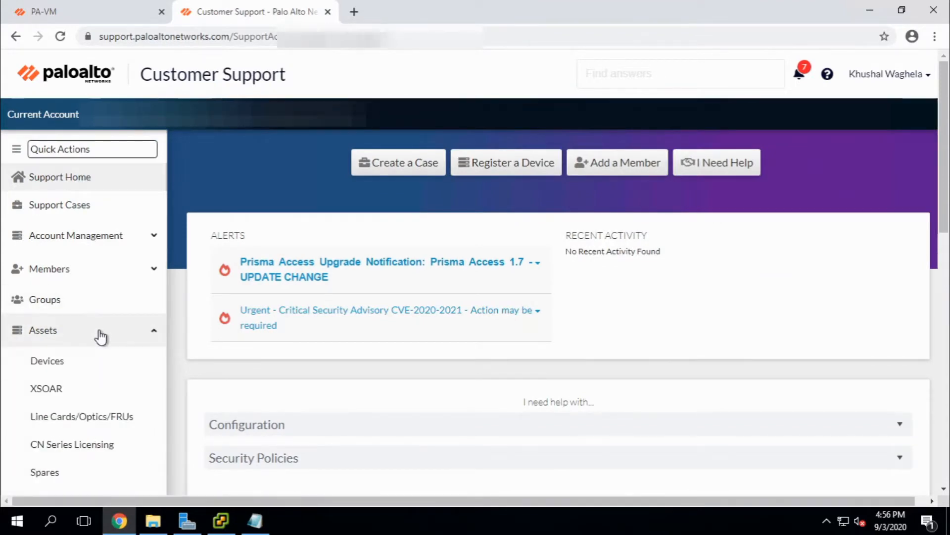
pyautogui.scroll(-1, 100, 335)
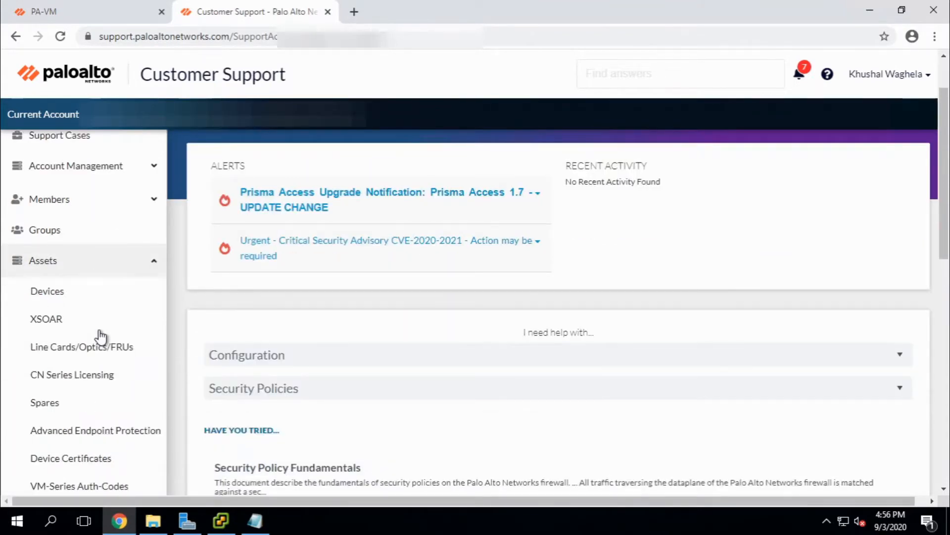
pyautogui.click(101, 486)
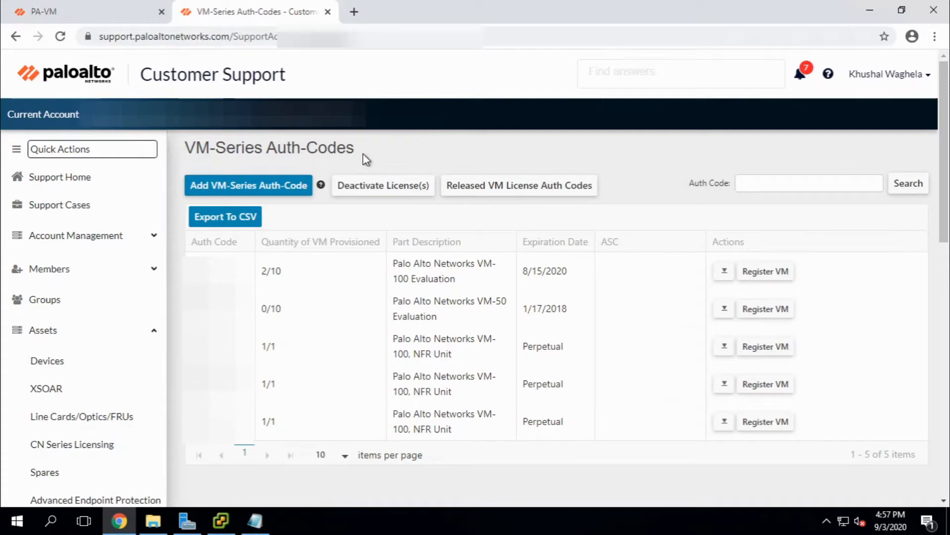
pyautogui.click(262, 189)
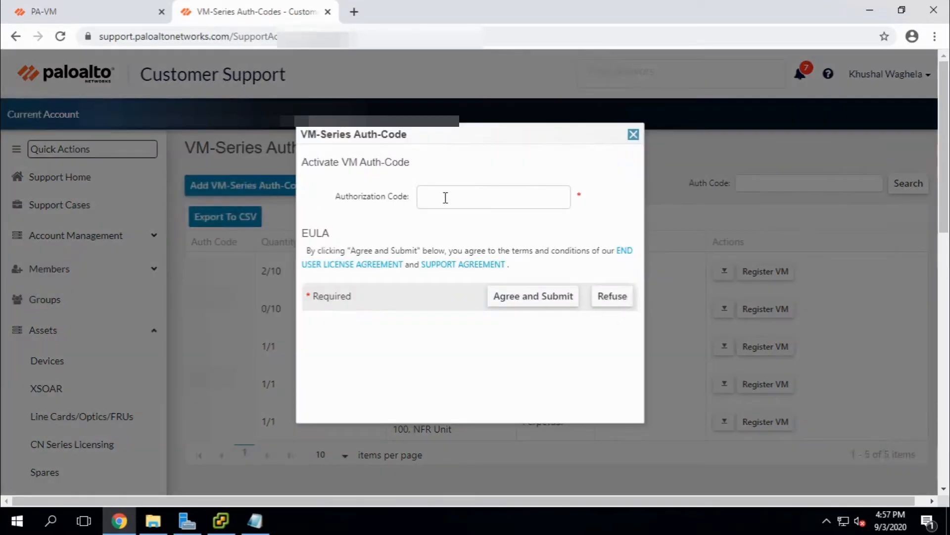
pyautogui.click(445, 198)
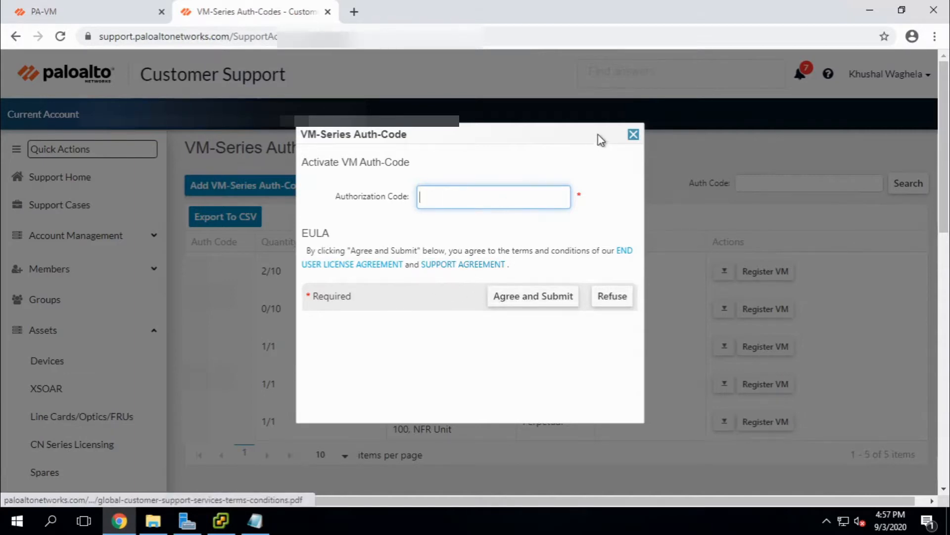
pyautogui.click(633, 135)
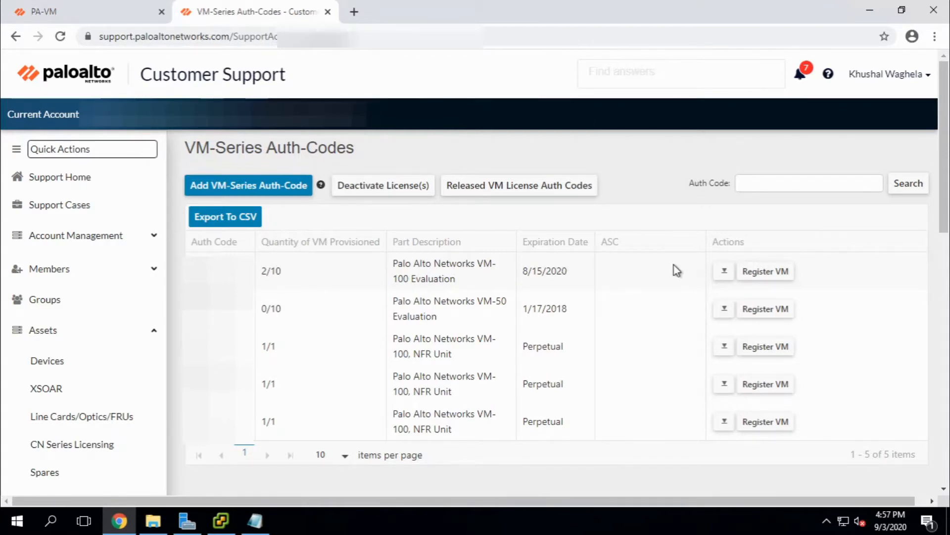
# Start Register VM on the first auth code and paste in the firewall's CPU ID.
pyautogui.click(767, 273)
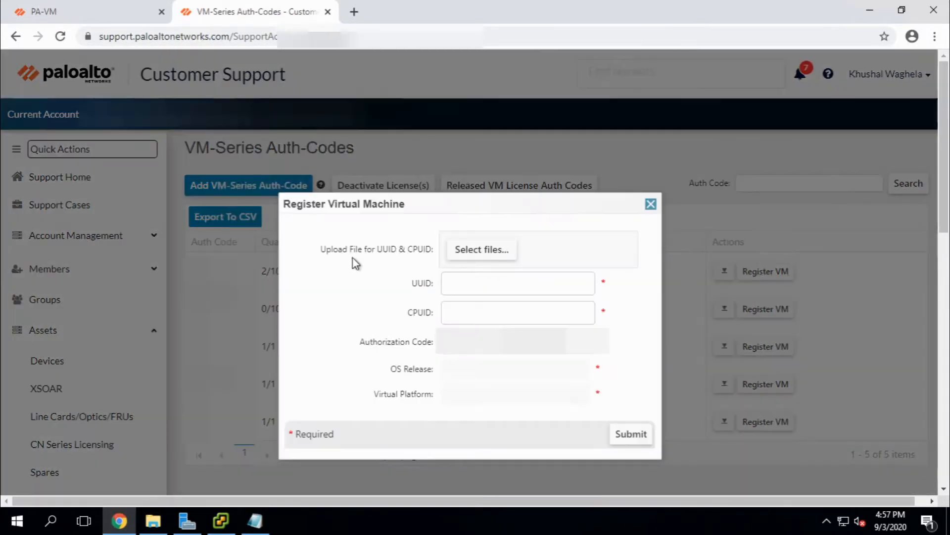
pyautogui.click(128, 7)
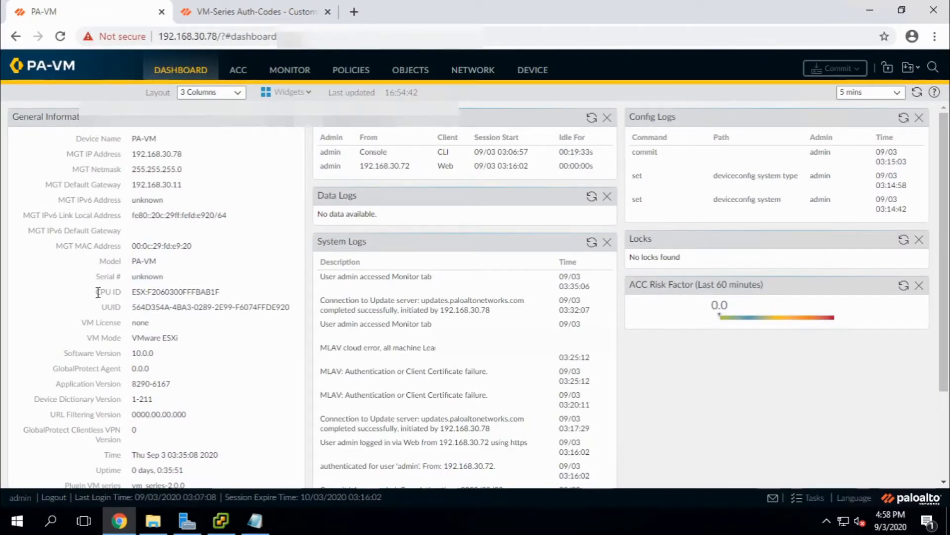
pyautogui.moveTo(132, 292); pyautogui.dragTo(216, 291)
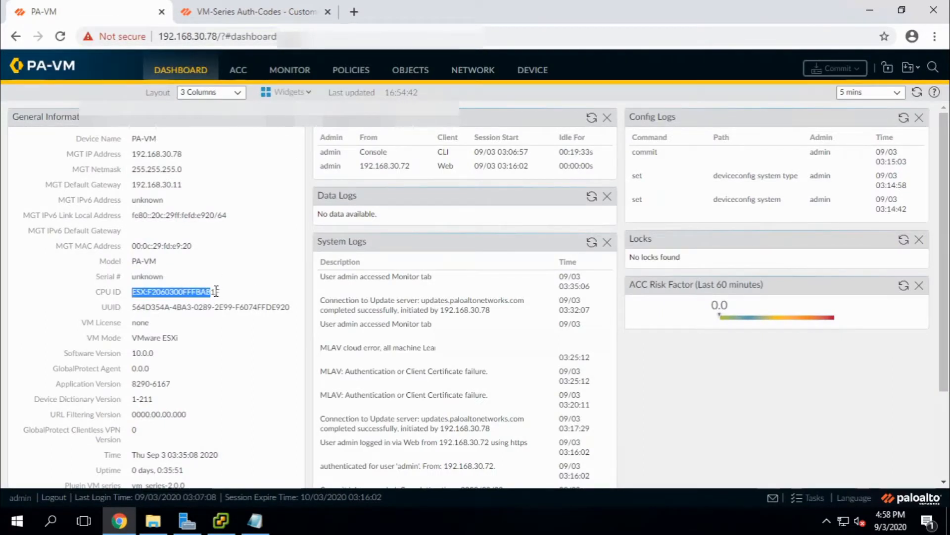
pyautogui.click(214, 7)
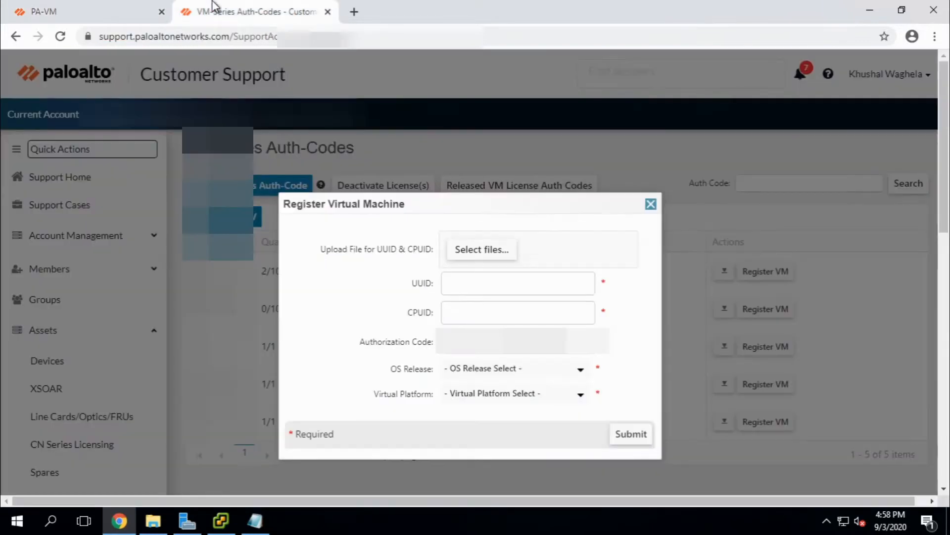
pyautogui.click(74, 7)
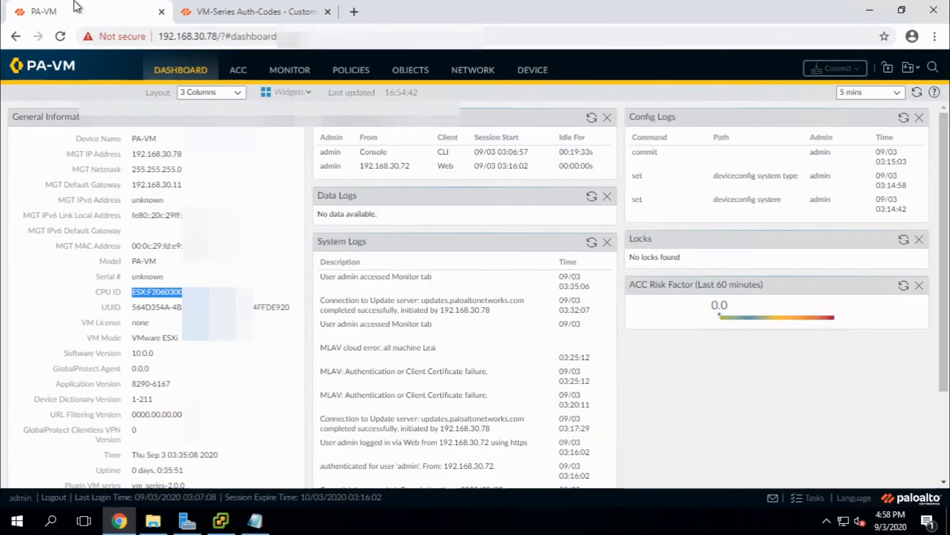
pyautogui.click(206, 6)
pyautogui.click(470, 315)
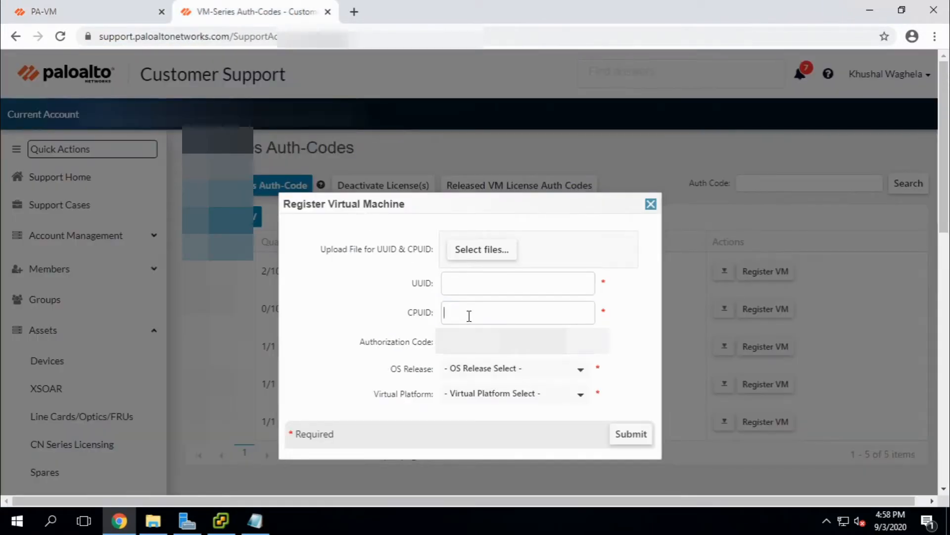
pyautogui.write('ESX:F2060300FFFBAB1F')
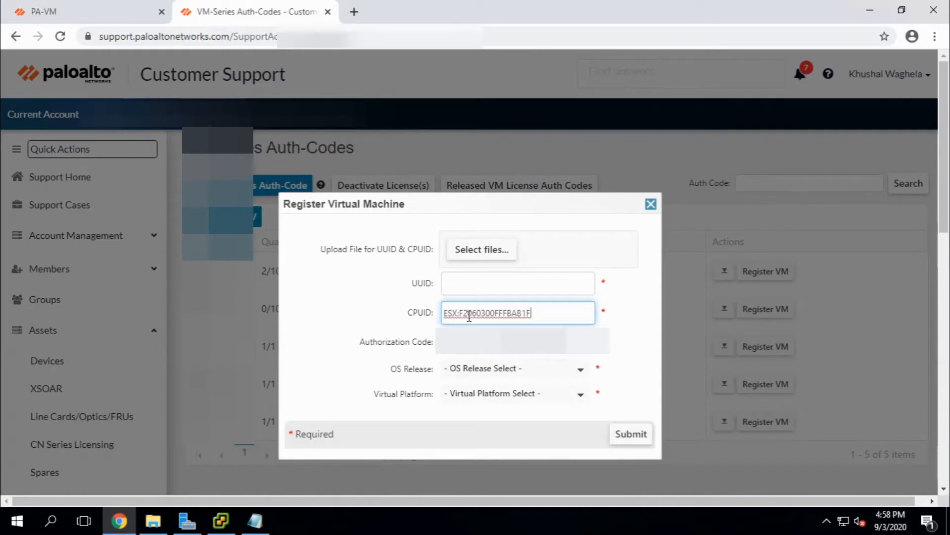
# Copy the firewall's UUID from the dashboard into the registration form's UUID field.
pyautogui.click(98, 6)
pyautogui.tripleClick(177, 307)
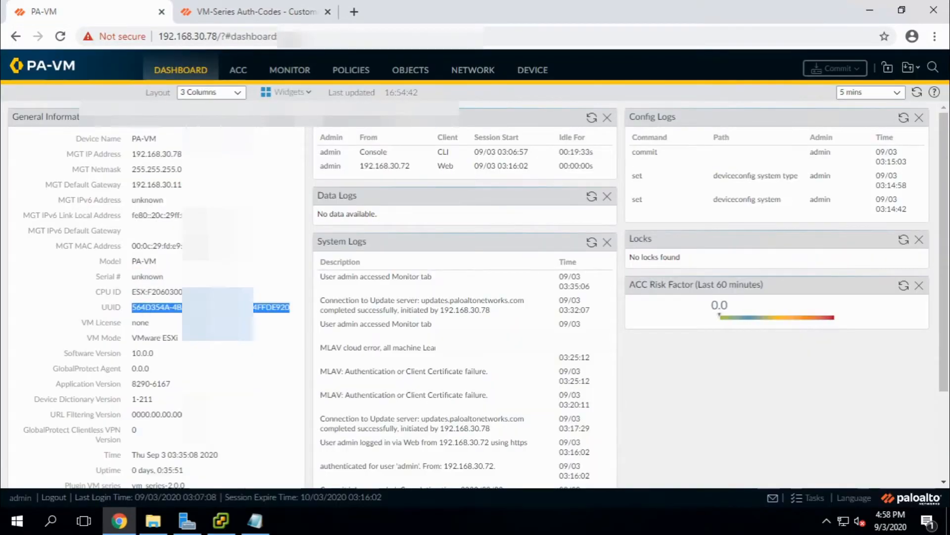
pyautogui.click(255, 7)
pyautogui.click(465, 283)
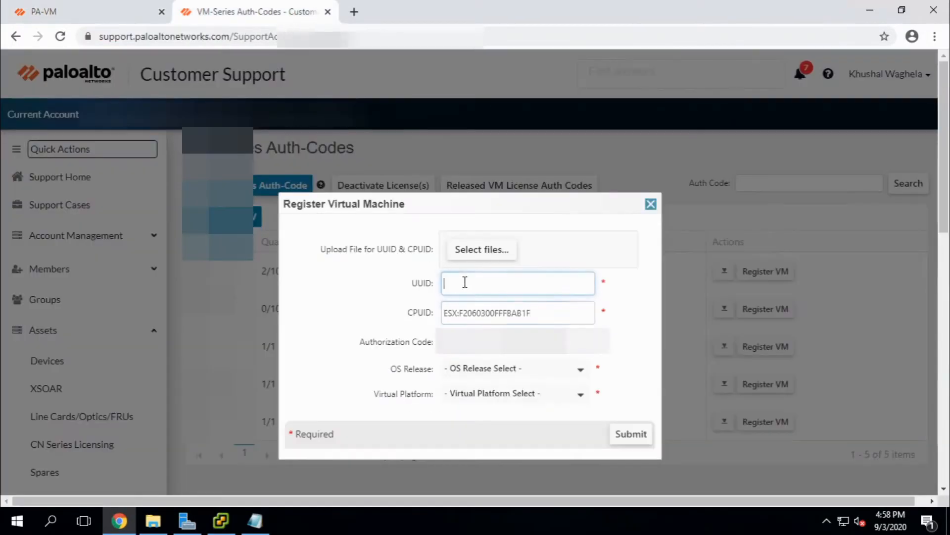
pyautogui.hotkey('ctrl', 'v')
# Set the OS release to 10.0 and the virtual platform to VMware ESXi.
pyautogui.click(558, 378)
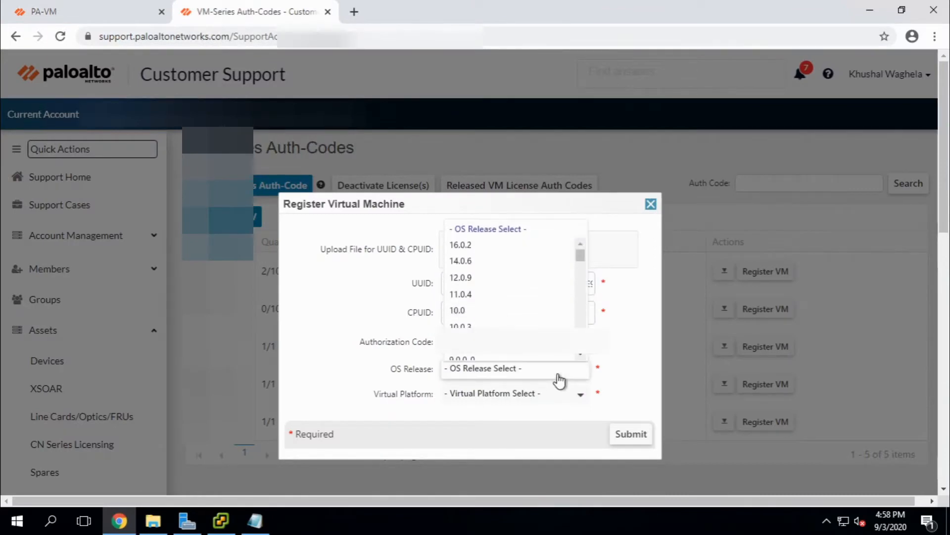
pyautogui.click(502, 320)
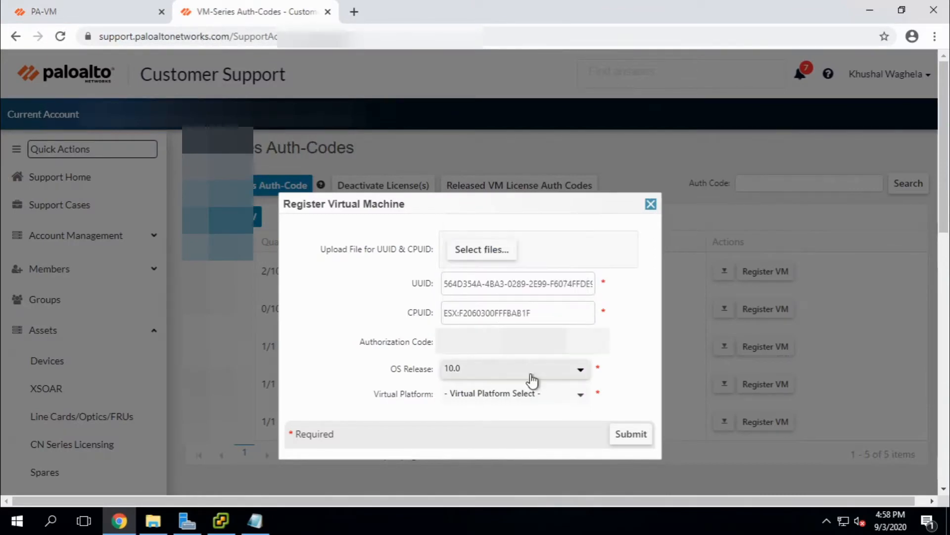
pyautogui.click(539, 397)
pyautogui.click(507, 293)
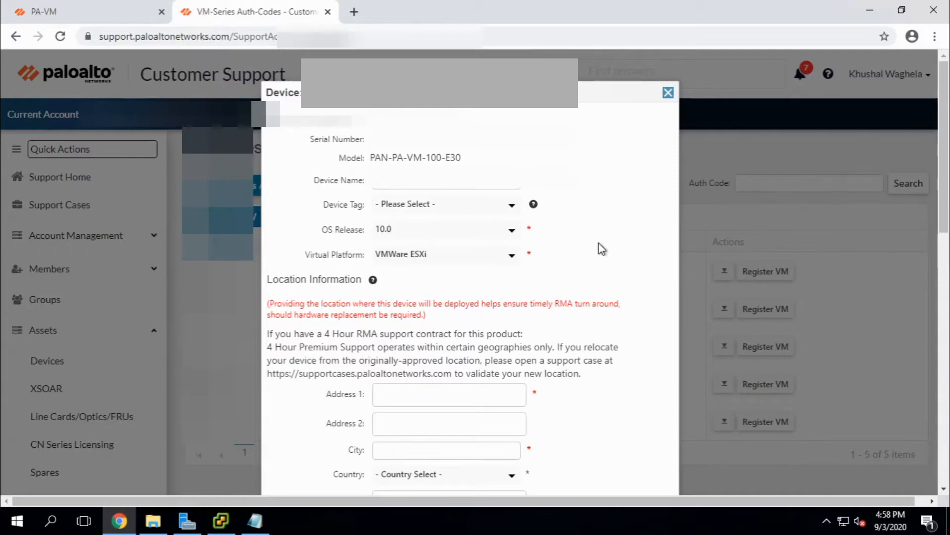
# Fill in the deployment street, city, country and postal code, then submit the location form.
pyautogui.scroll(-4, 599, 249)
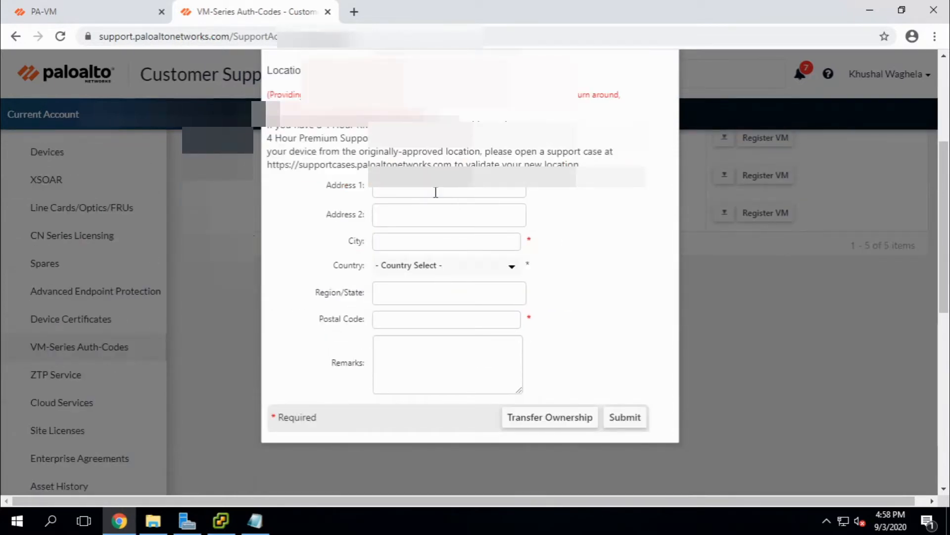
pyautogui.click(436, 193)
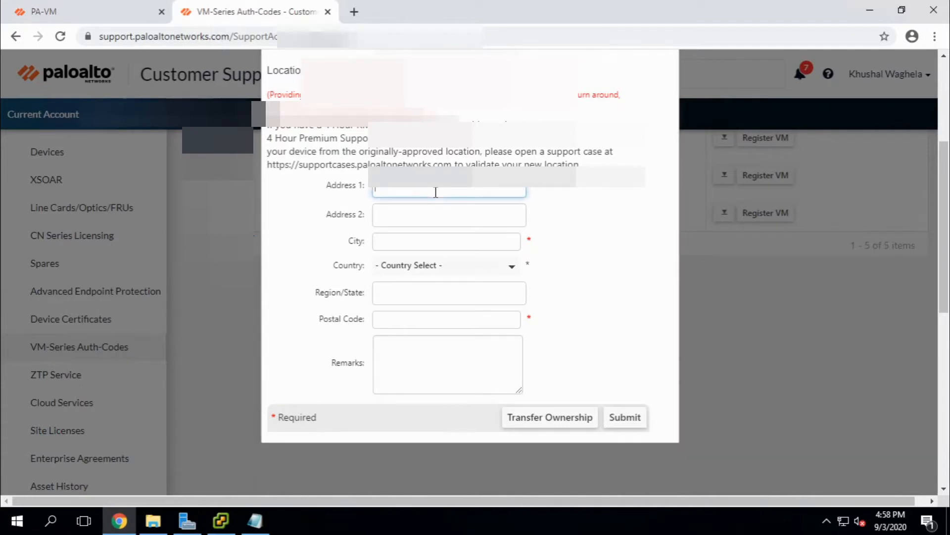
pyautogui.write('Vashi')
pyautogui.click(448, 236)
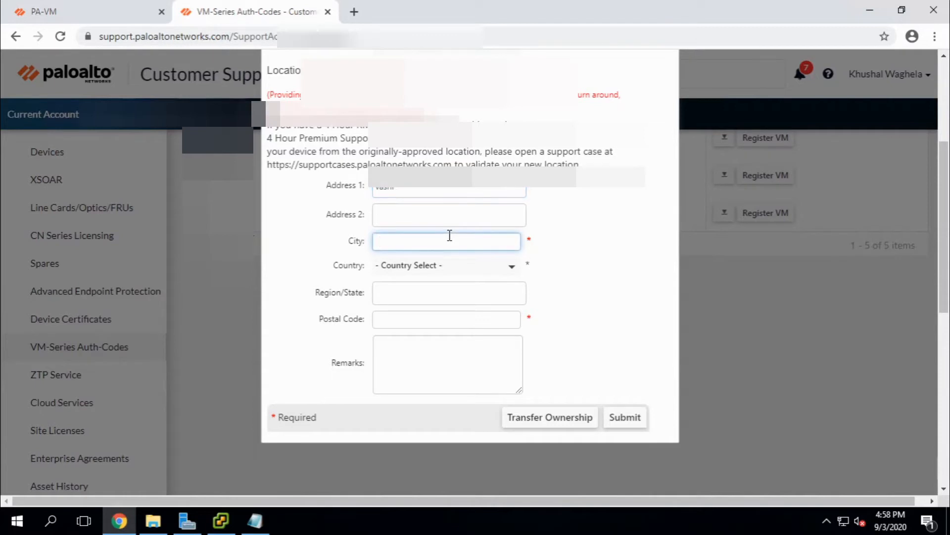
pyautogui.write('Mumbai')
pyautogui.click(512, 271)
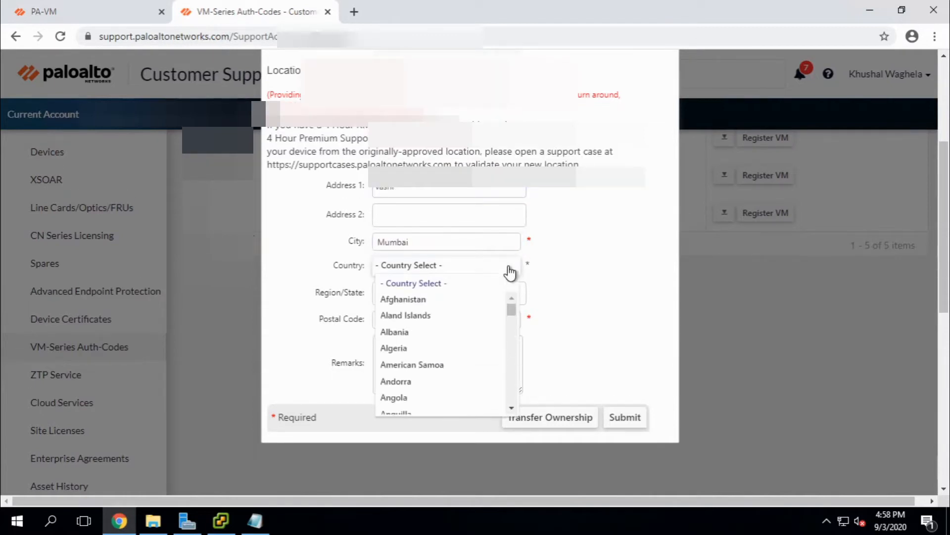
pyautogui.write('ind')
pyautogui.press('Return')
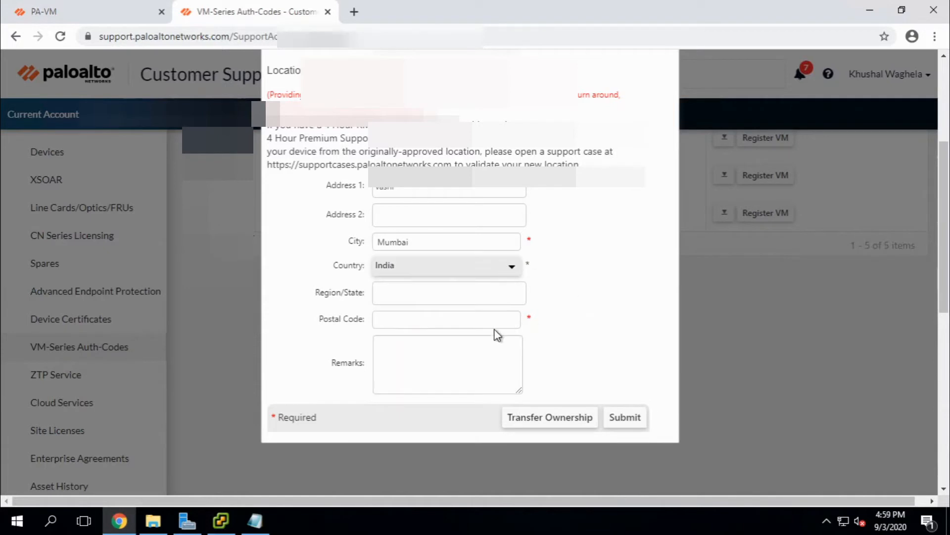
pyautogui.click(453, 320)
pyautogui.write('400')
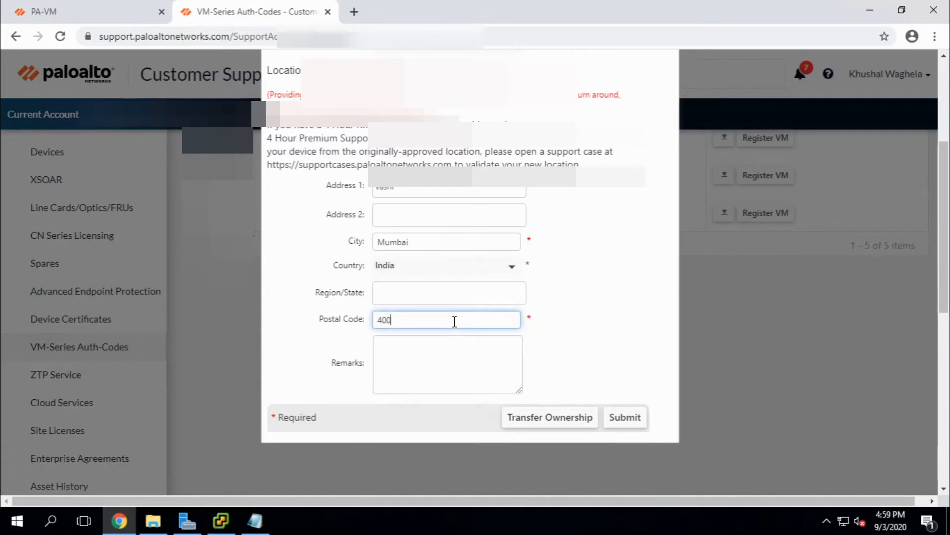
pyautogui.write('703')
pyautogui.click(623, 420)
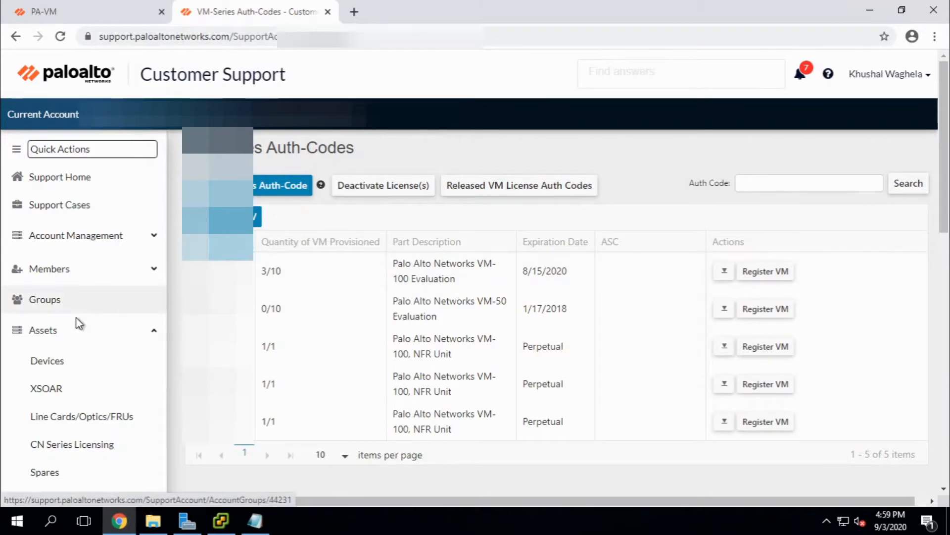
# Open Assets > Devices to list the registered VM's licences.
pyautogui.click(58, 365)
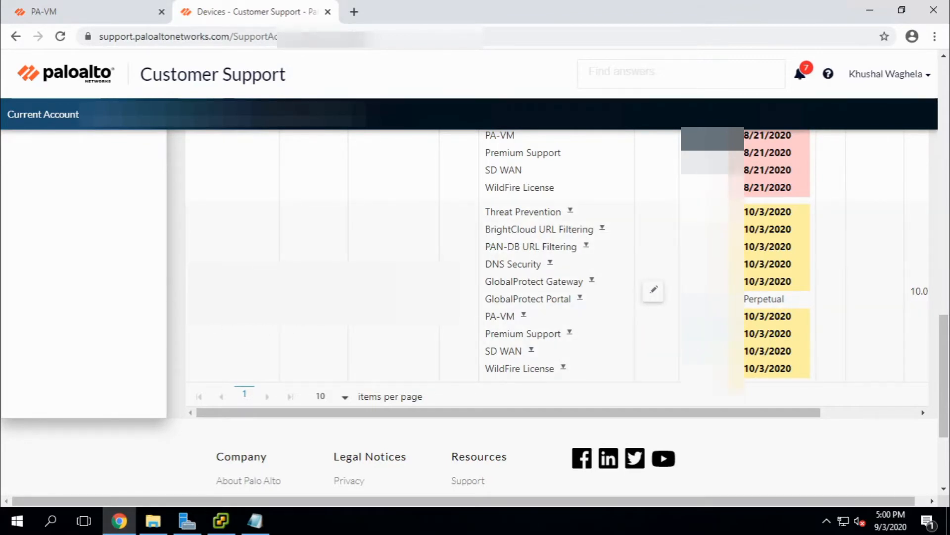
# Return to the PA-VM tab and open the DEVICE tab's Setup > Management page.
pyautogui.click(141, 6)
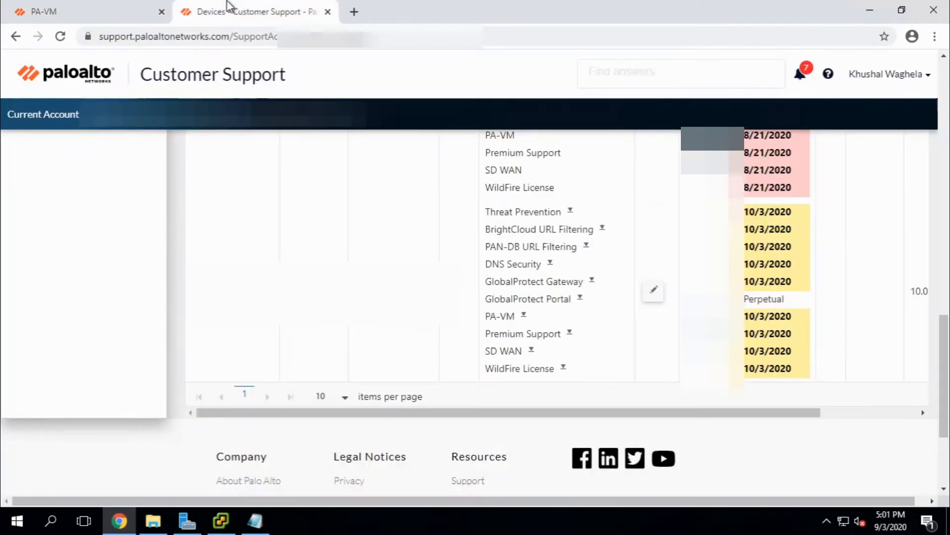
pyautogui.click(229, 8)
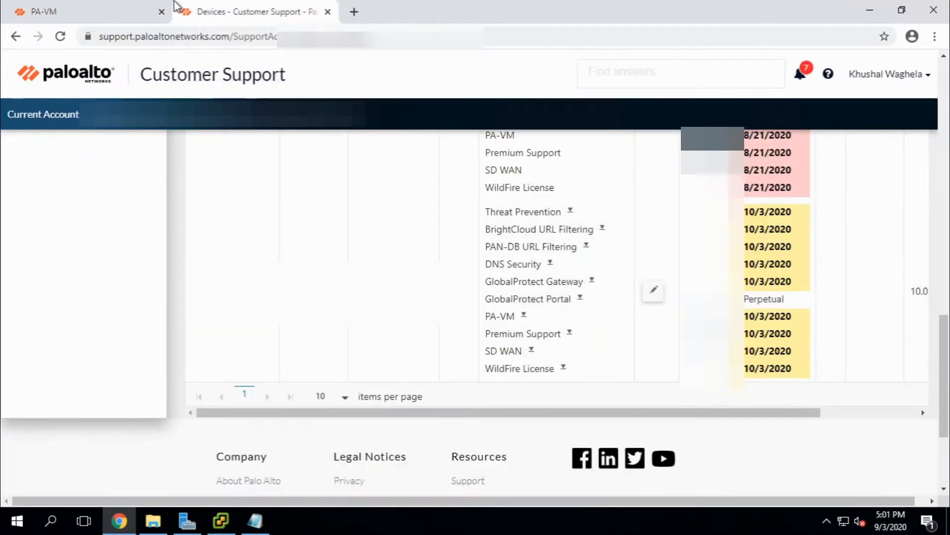
pyautogui.click(137, 5)
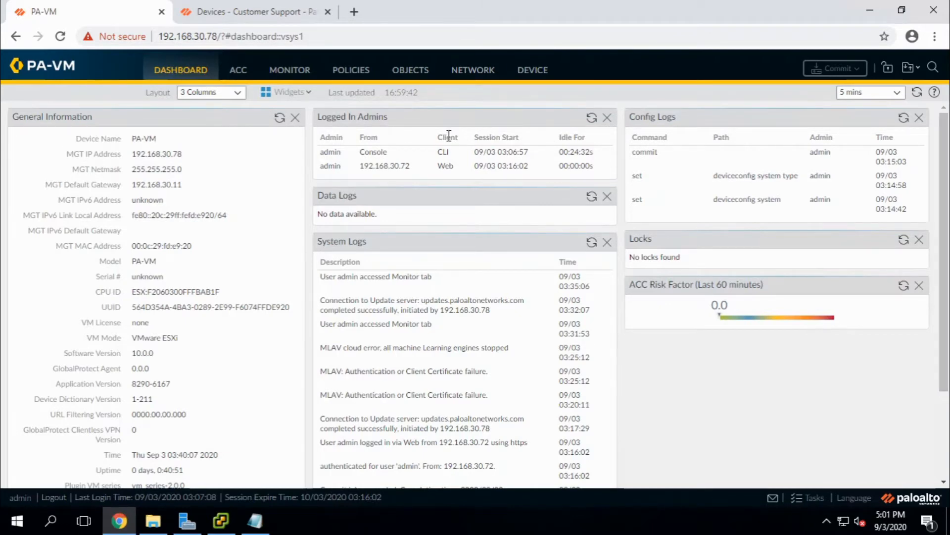
pyautogui.click(533, 71)
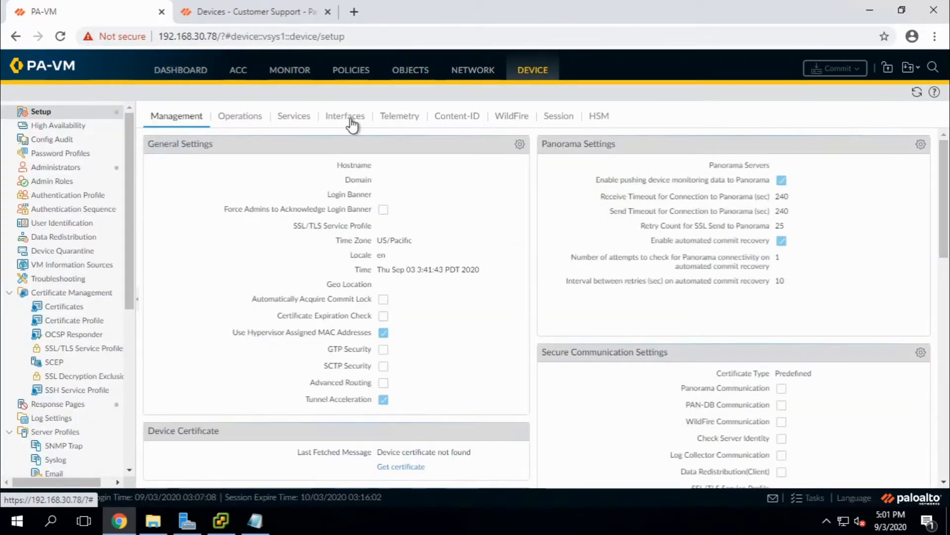
# In General Settings, enter hostname my-paloalto-lab-vm, domain abc.com and time zone Asia/Kolkata, then confirm.
pyautogui.click(520, 147)
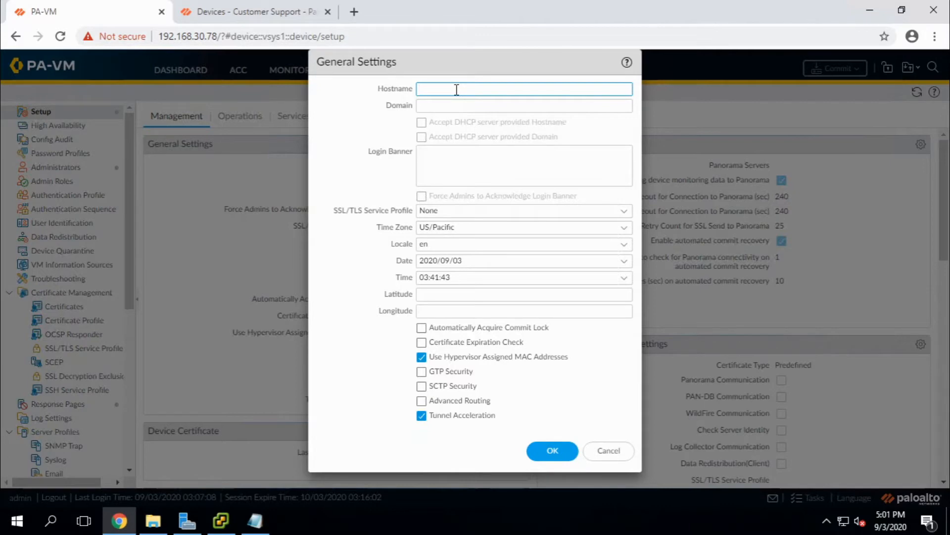
pyautogui.write('my-paloalto-lab-vm')
pyautogui.click(483, 104)
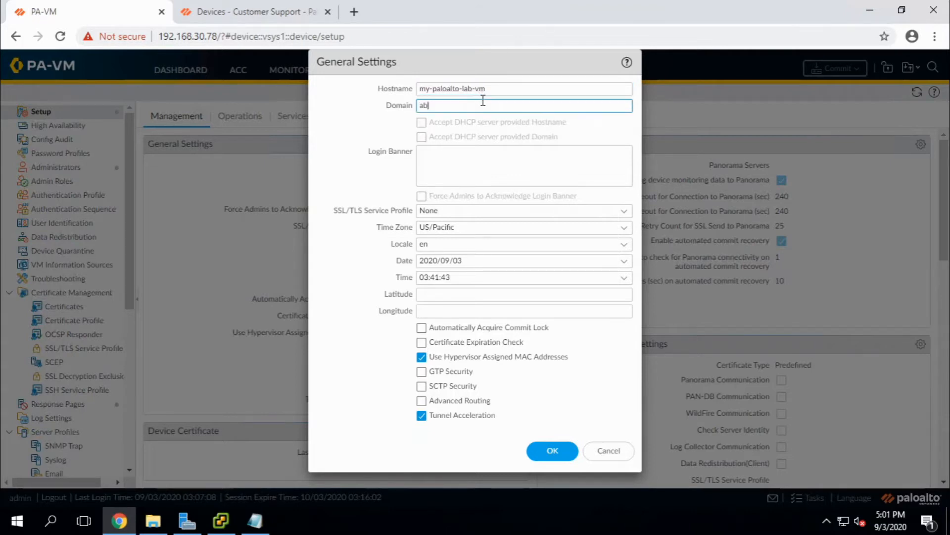
pyautogui.write('abc.x')
pyautogui.press('BackSpace')
pyautogui.write('com')
pyautogui.click(623, 227)
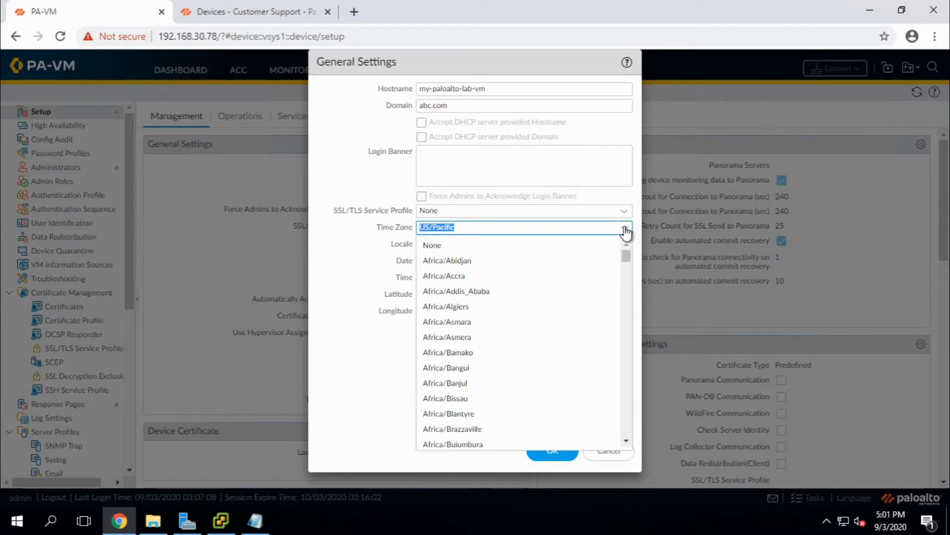
pyautogui.write('asia/')
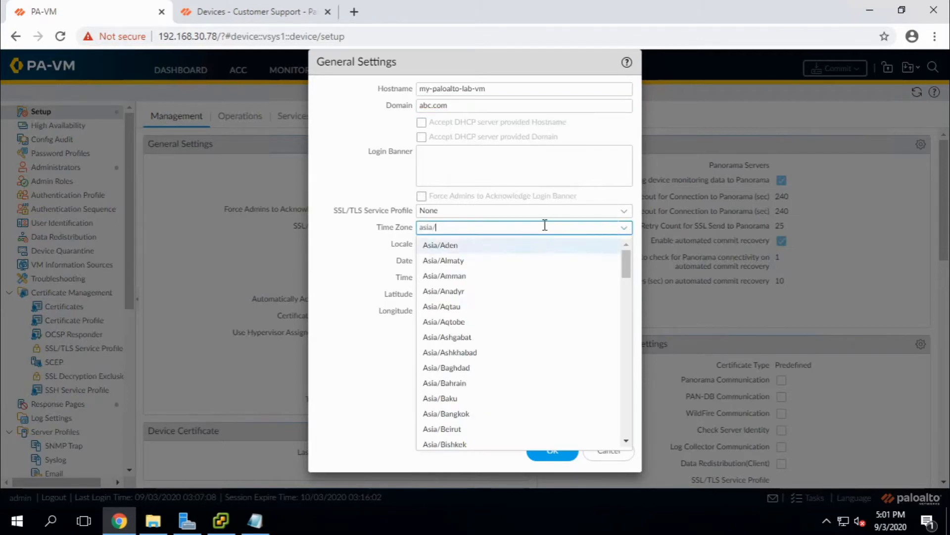
pyautogui.write('kol')
pyautogui.click(466, 244)
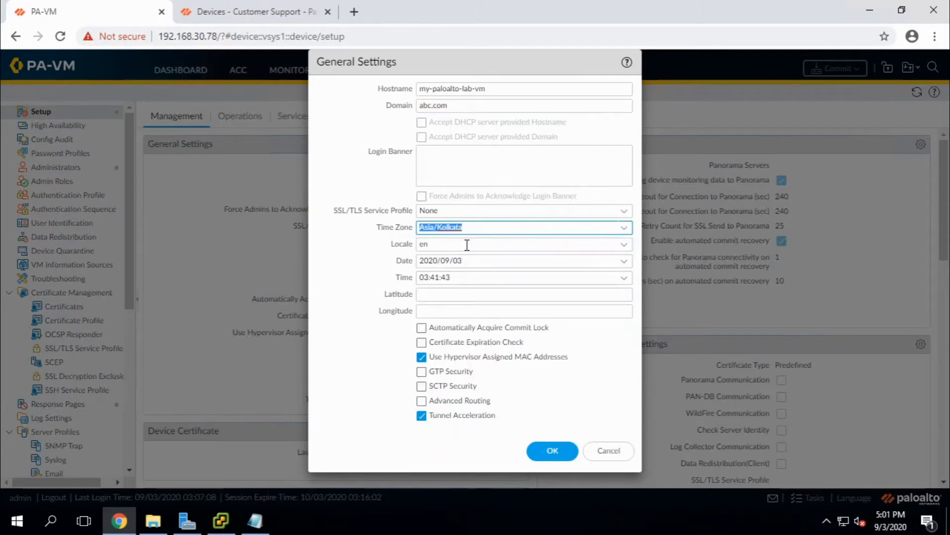
pyautogui.click(463, 261)
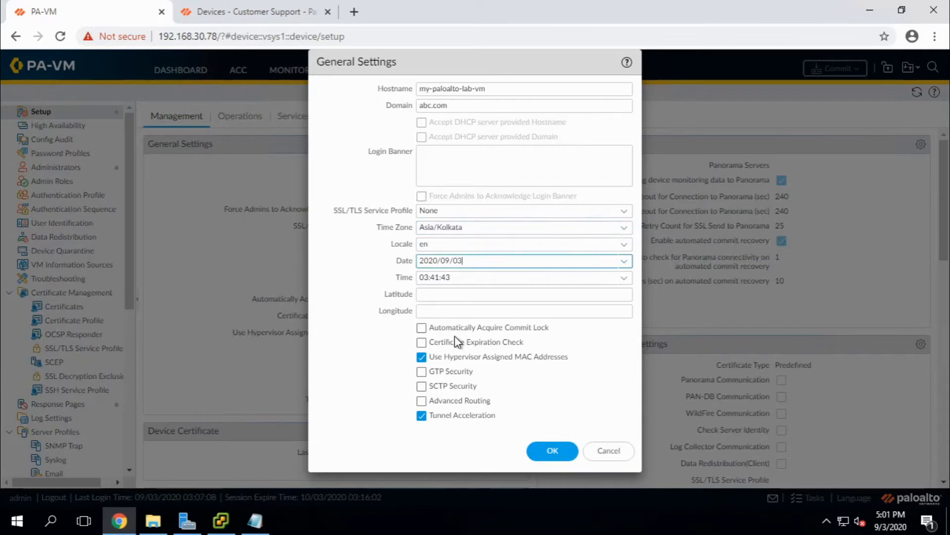
pyautogui.click(552, 451)
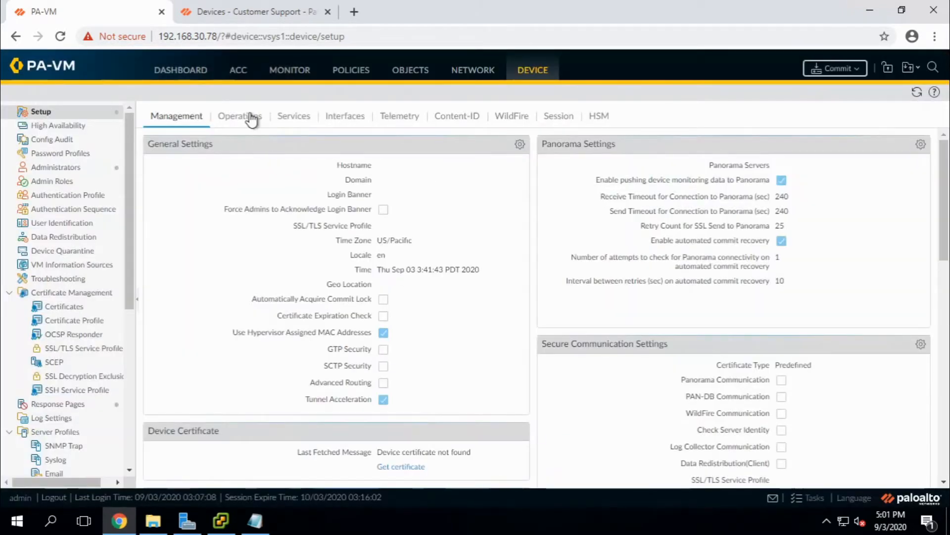
# Inspect the Management interface settings without changes, then switch to the Services tab.
pyautogui.click(347, 116)
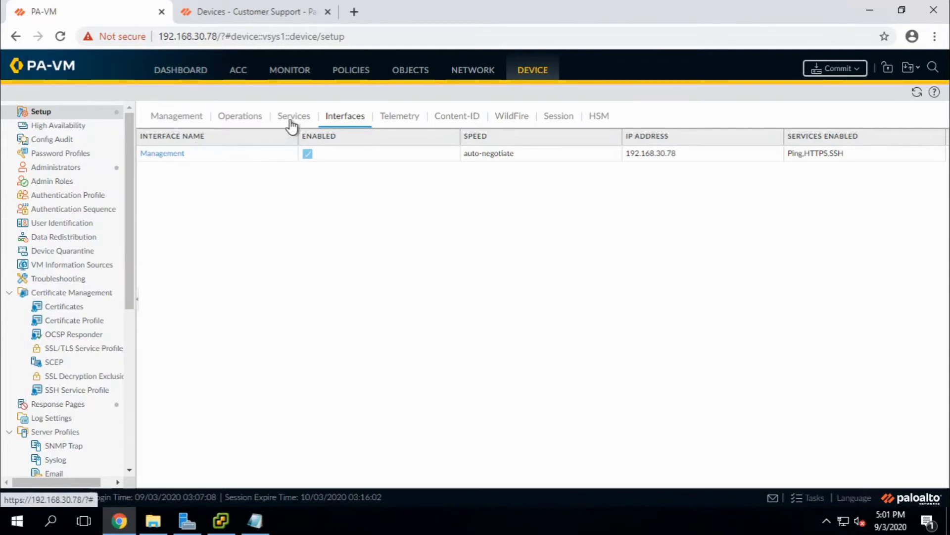
pyautogui.click(174, 156)
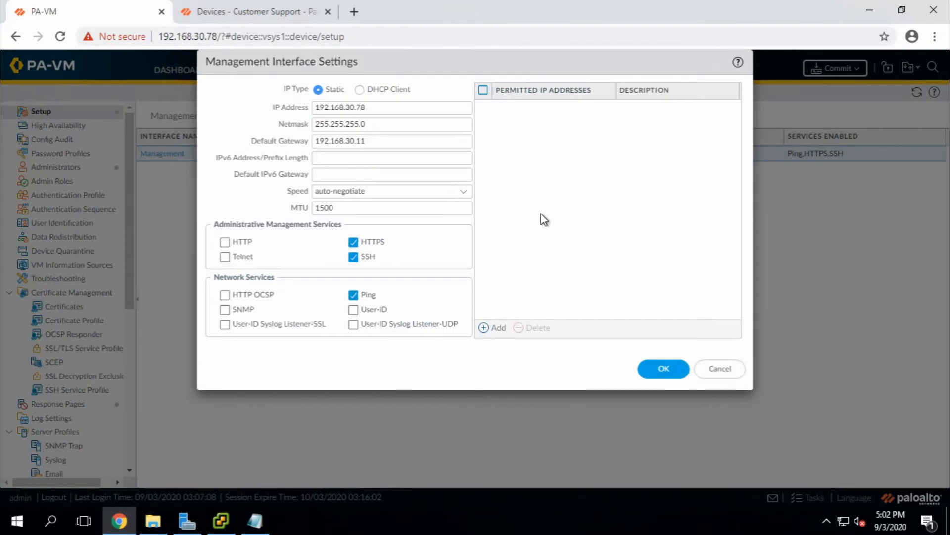
pyautogui.click(720, 368)
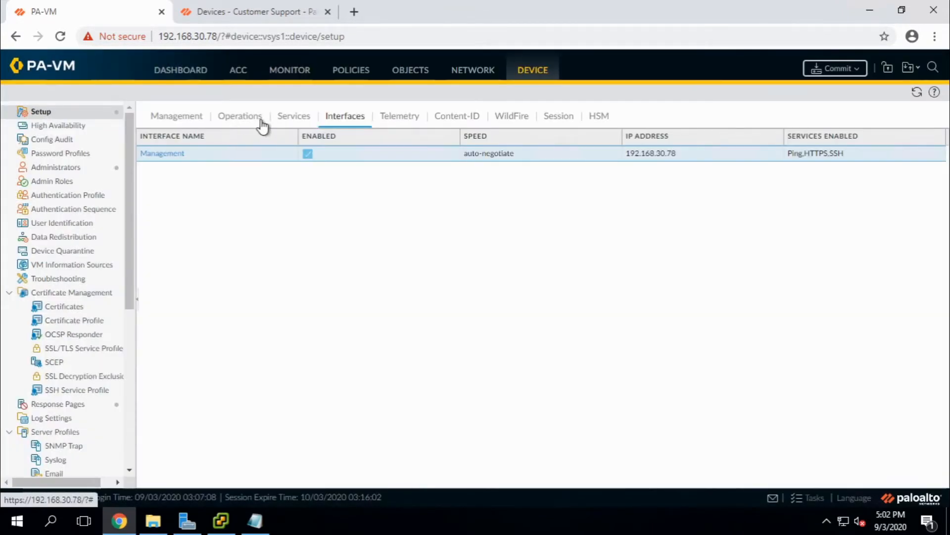
pyautogui.click(292, 118)
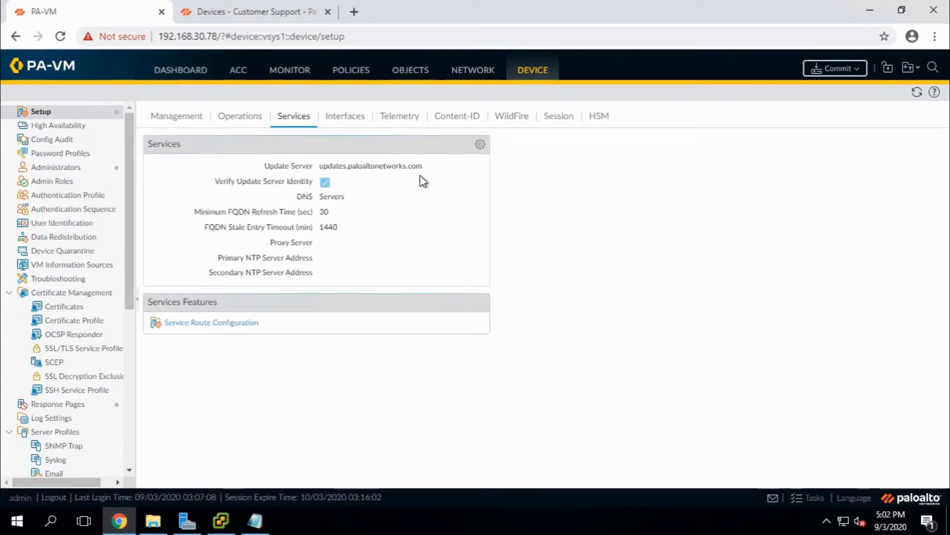
# In the Services dialog, enter primary DNS 192.168.30.72 and secondary DNS 8.8.8.8.
pyautogui.click(480, 146)
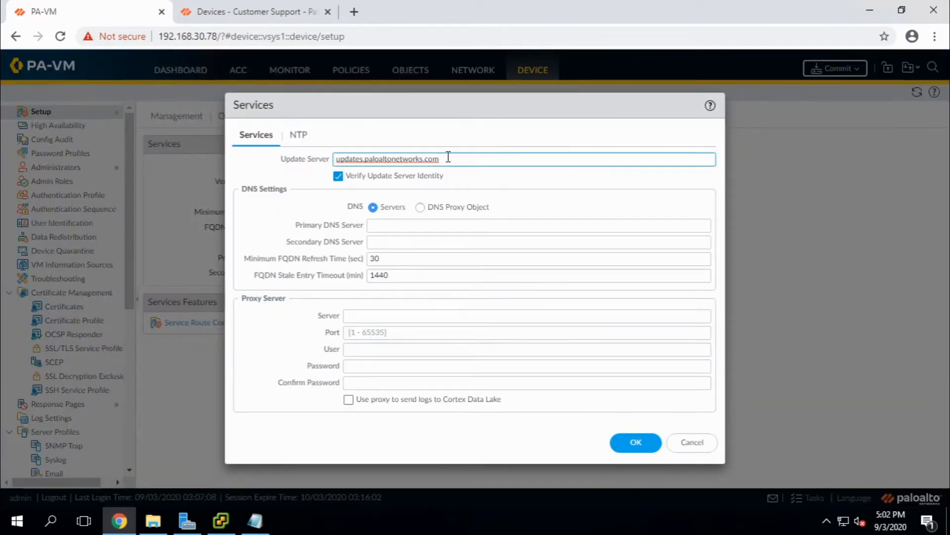
pyautogui.moveTo(447, 159); pyautogui.dragTo(261, 168)
pyautogui.click(282, 171)
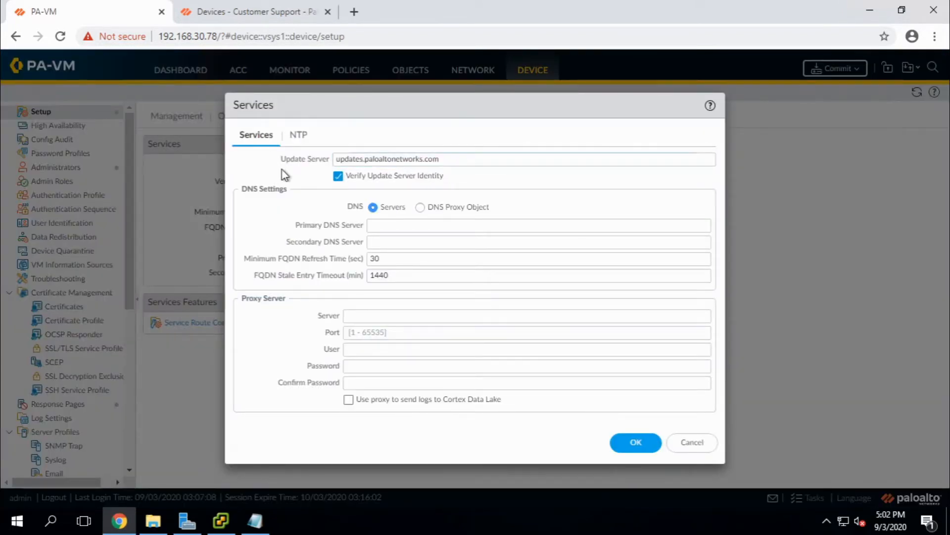
pyautogui.click(398, 227)
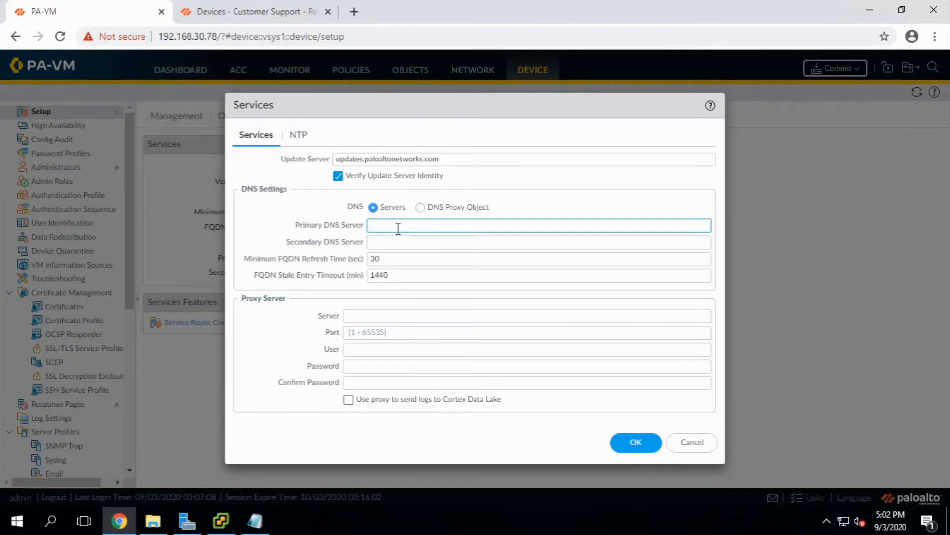
pyautogui.write('192.168.')
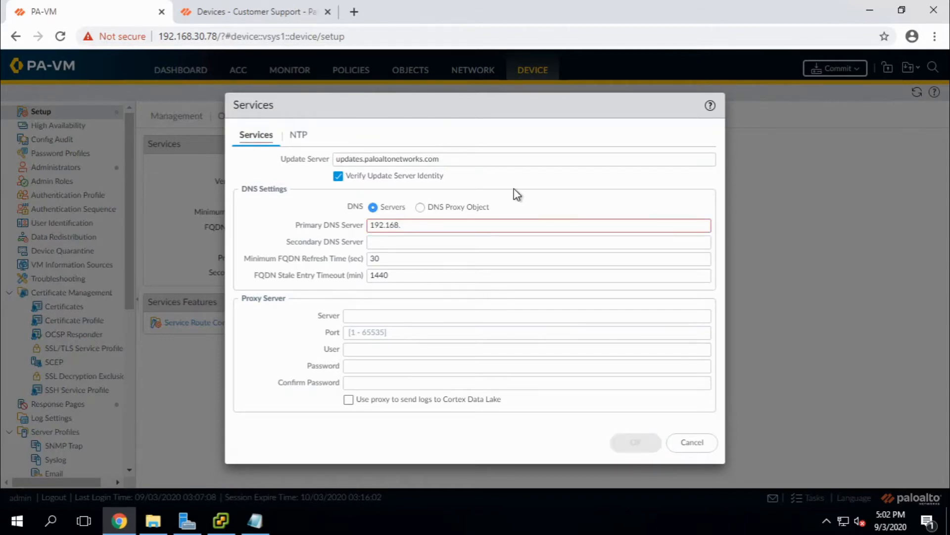
pyautogui.write('30.72')
pyautogui.click(385, 240)
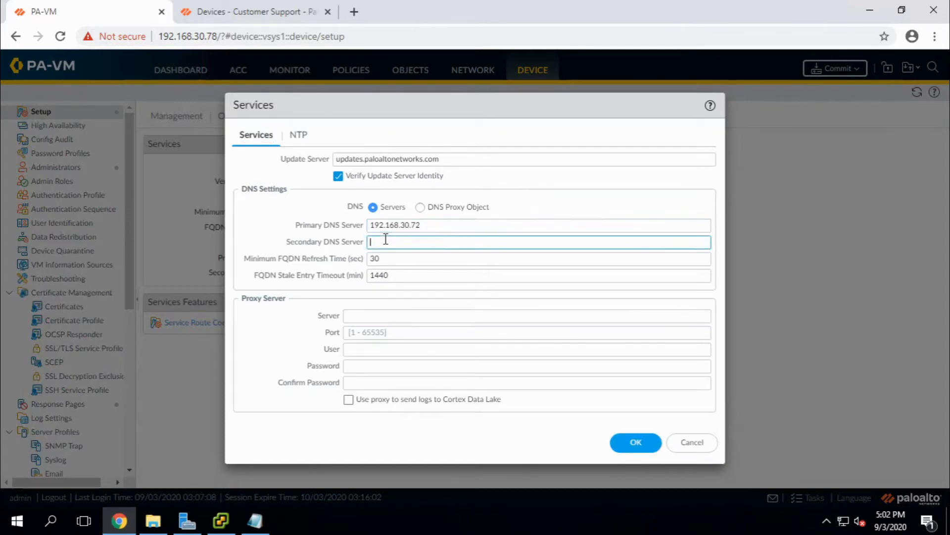
pyautogui.write('8.8.8.8')
# Enter 0.in.pool.ntp.org, copied from the notes, as the primary NTP server.
pyautogui.click(295, 136)
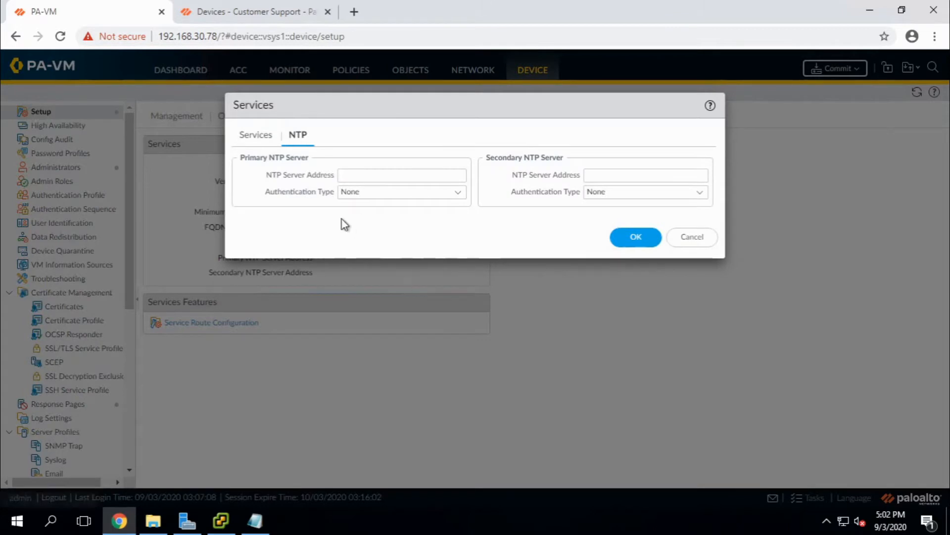
pyautogui.moveTo(255, 520)
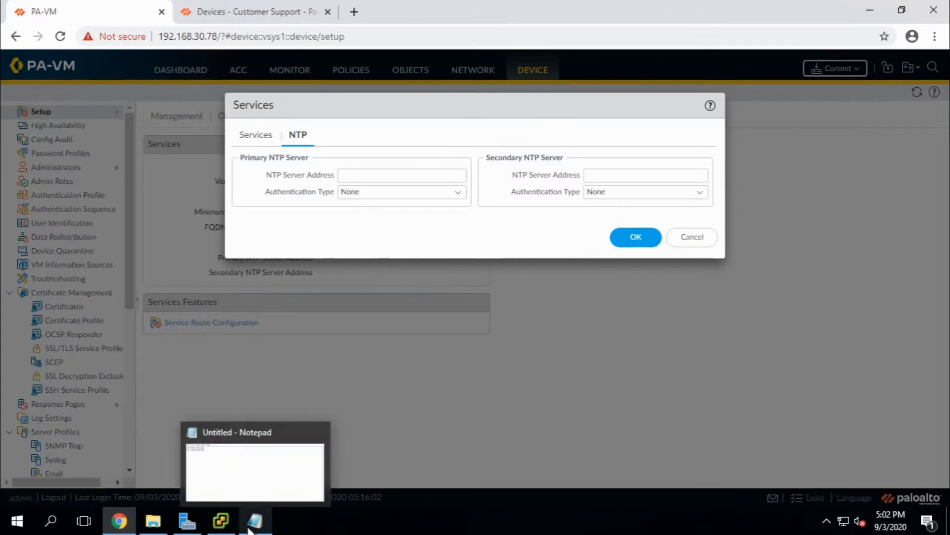
pyautogui.click(264, 471)
pyautogui.moveTo(210, 161); pyautogui.dragTo(86, 162)
pyautogui.hotkey('ctrl', 'c')
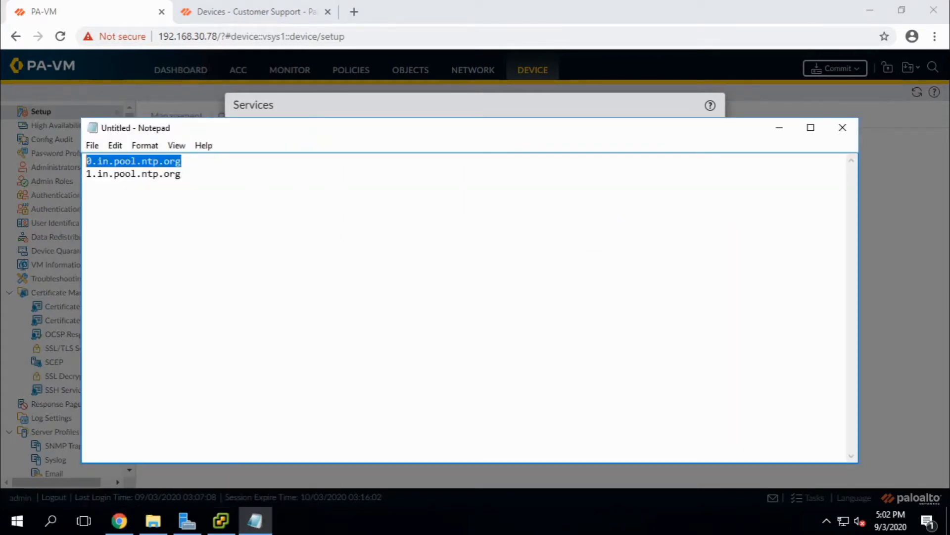
pyautogui.click(779, 127)
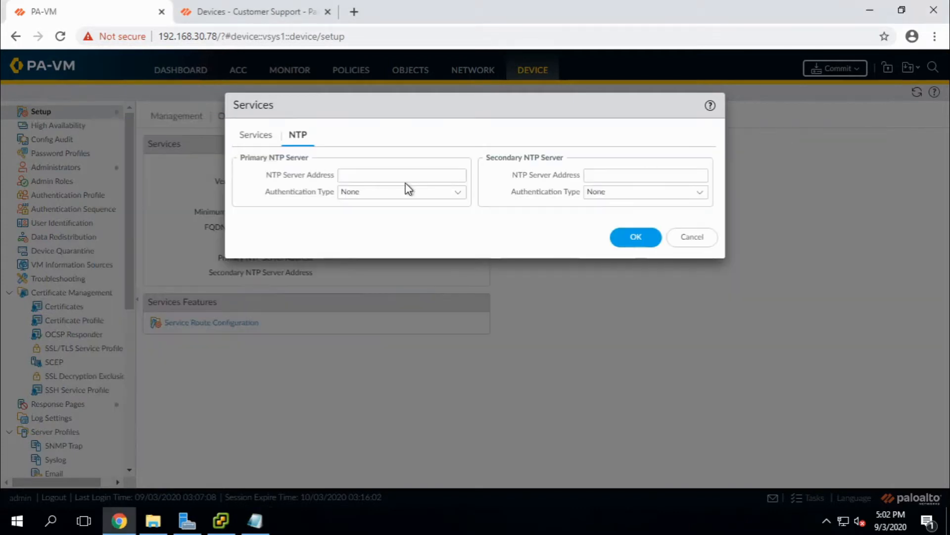
pyautogui.click(383, 175)
pyautogui.hotkey('ctrl', 'v')
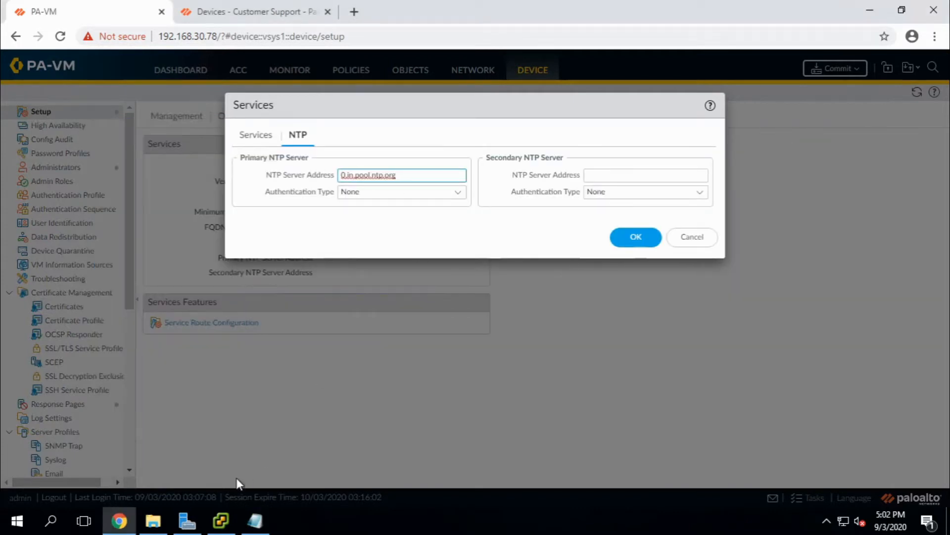
# Enter 1.in.pool.ntp.org as the secondary NTP server and save the Services settings.
pyautogui.click(254, 521)
pyautogui.moveTo(188, 178); pyautogui.dragTo(86, 173)
pyautogui.hotkey('ctrl', 'c')
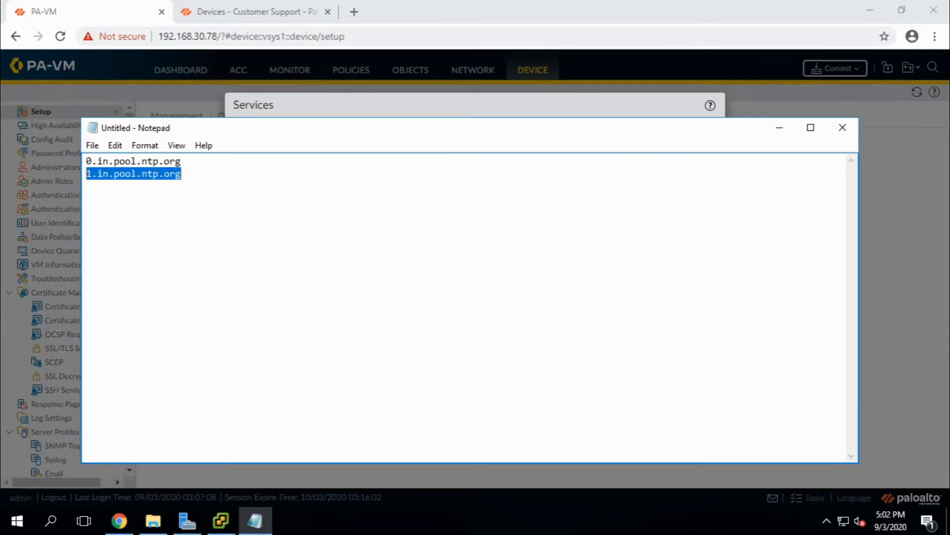
pyautogui.click(267, 519)
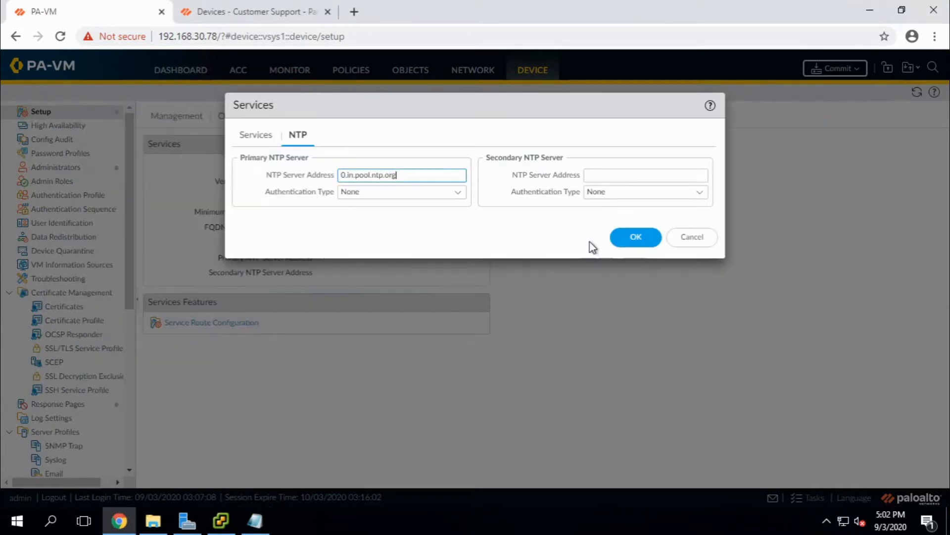
pyautogui.click(613, 173)
pyautogui.hotkey('ctrl', 'v')
pyautogui.click(624, 238)
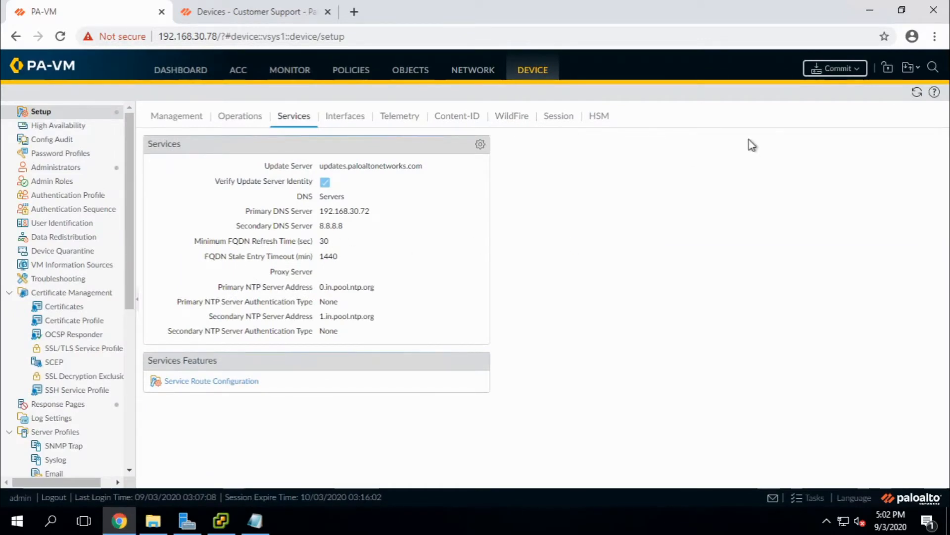
# From the Management tab, commit all pending changes to the firewall and close the commit status.
pyautogui.click(157, 128)
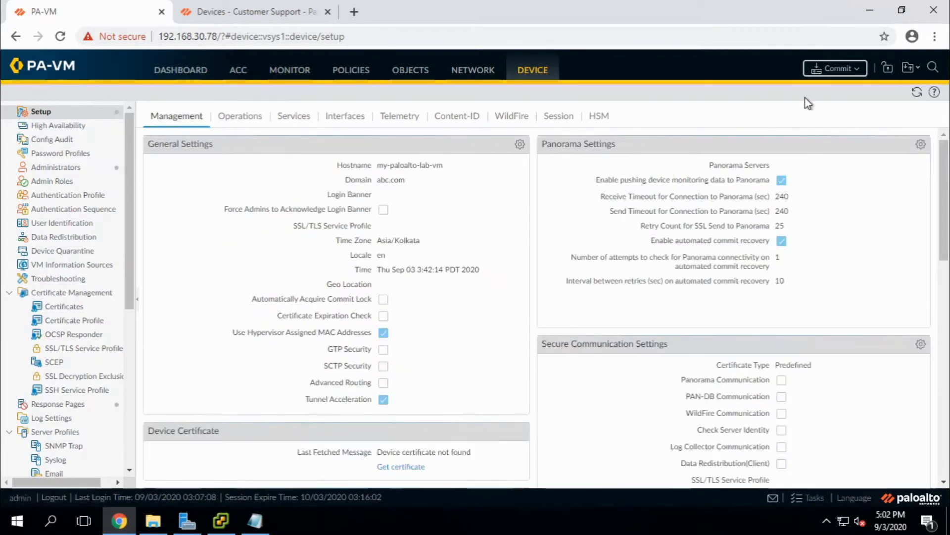
pyautogui.click(857, 68)
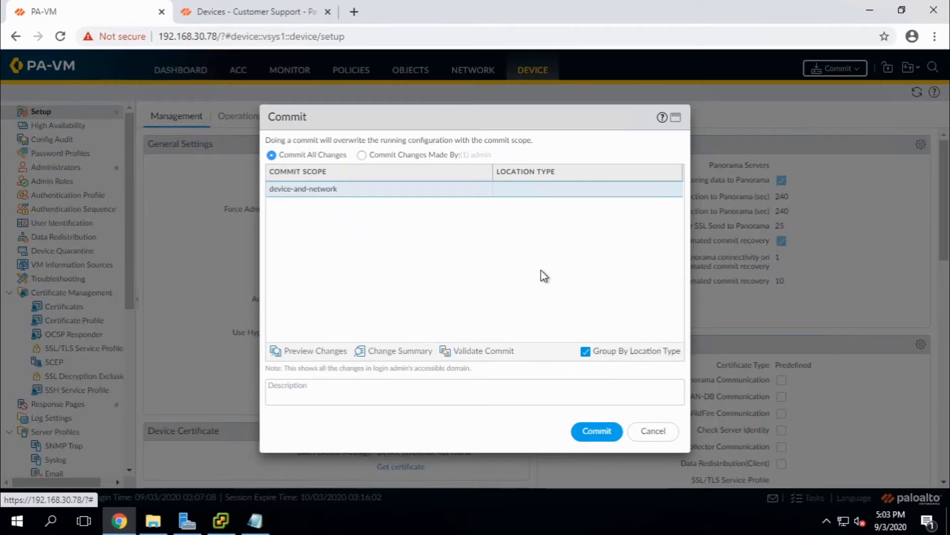
pyautogui.click(596, 431)
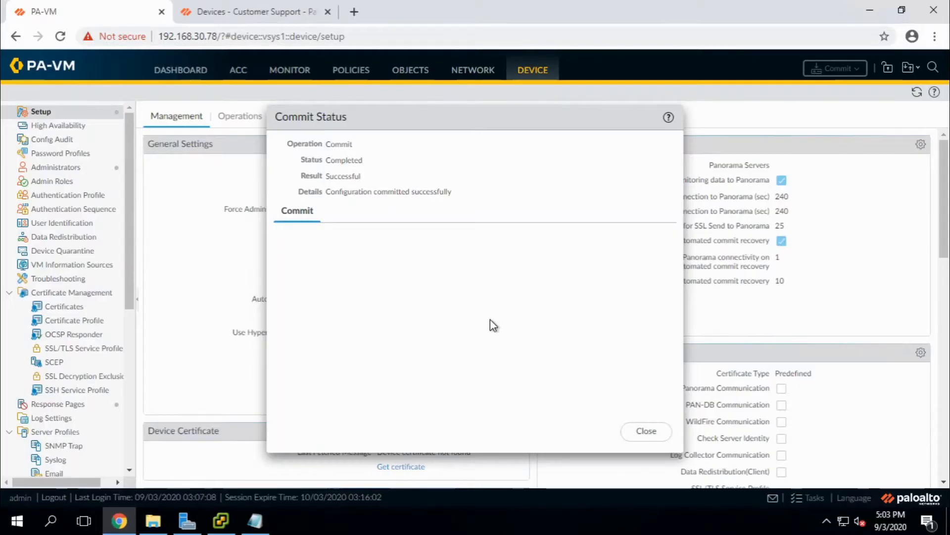
pyautogui.click(652, 435)
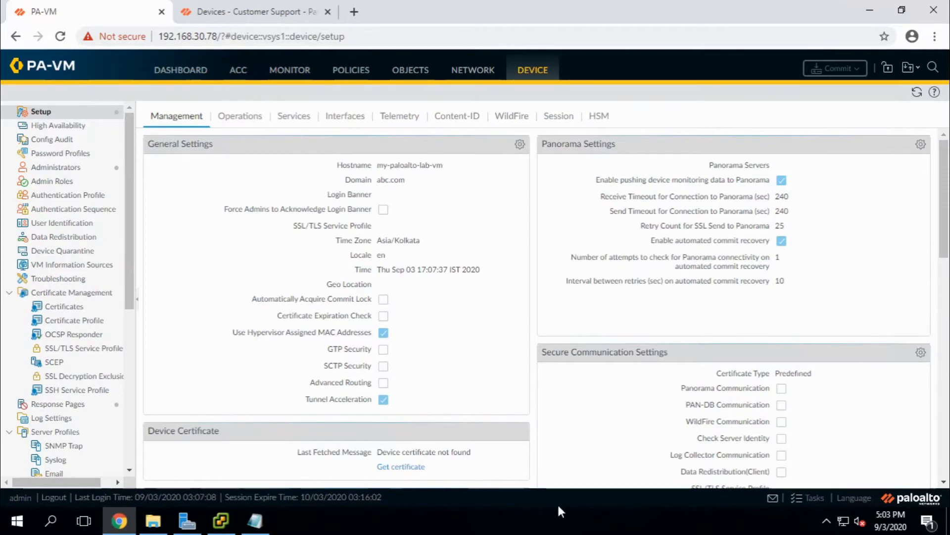
# Launch PuTTY, SSH to 192.168.30.78, accept the host key and log in as admin.
pyautogui.click(874, 12)
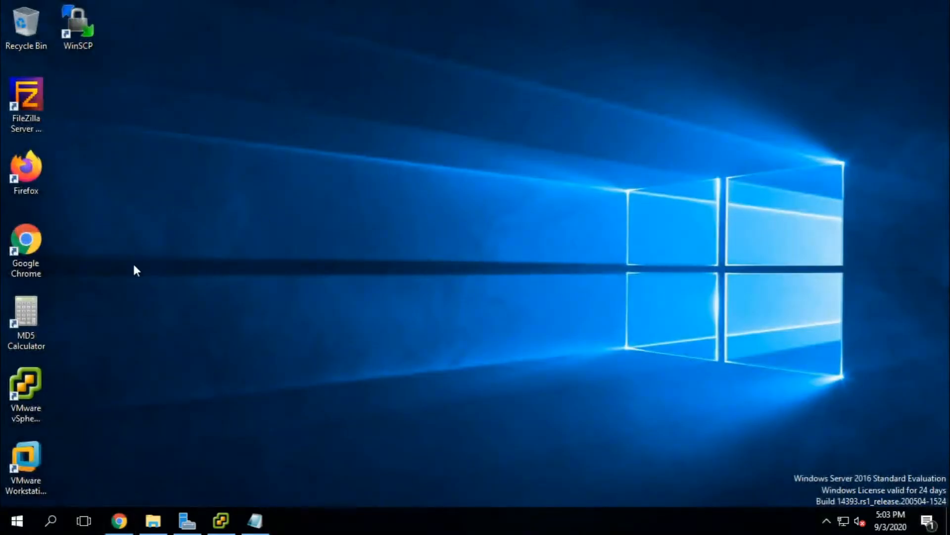
pyautogui.click(17, 520)
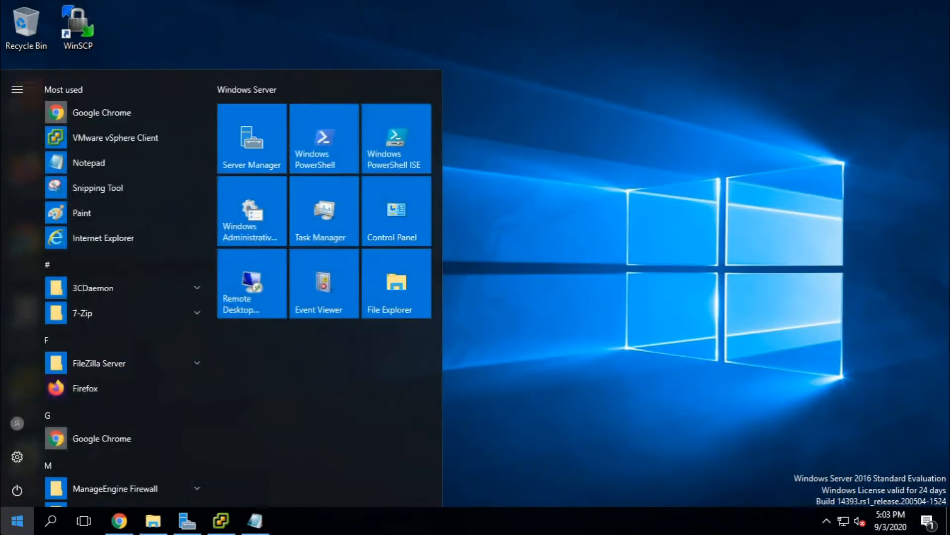
pyautogui.write('putt')
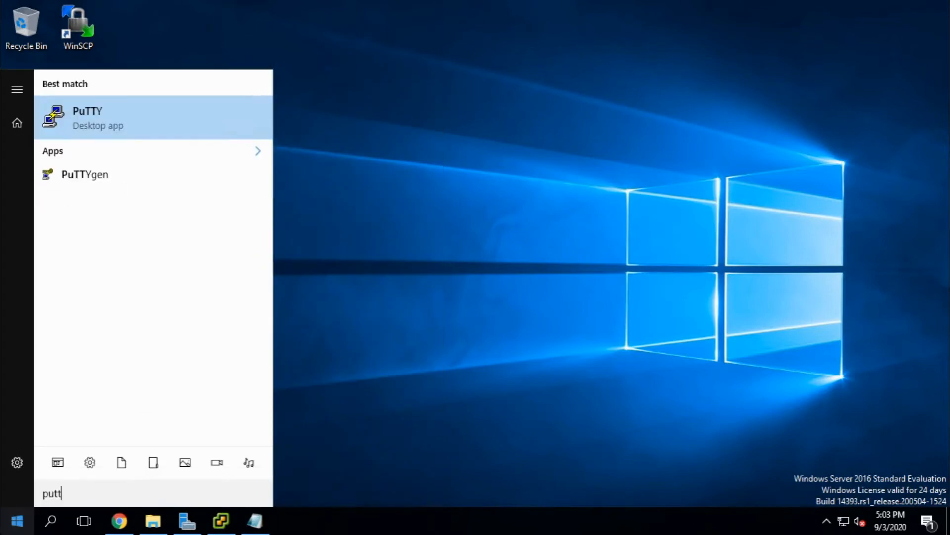
pyautogui.click(98, 129)
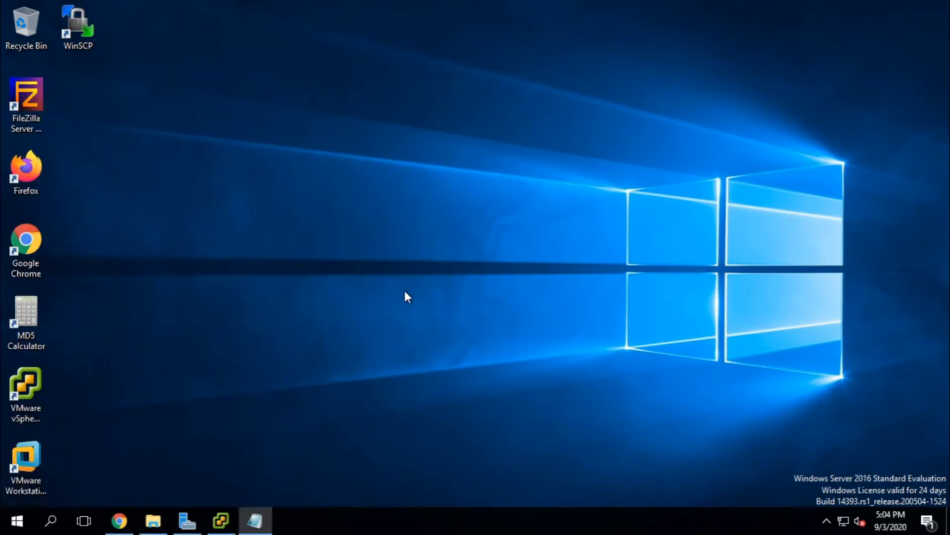
pyautogui.write('192.16')
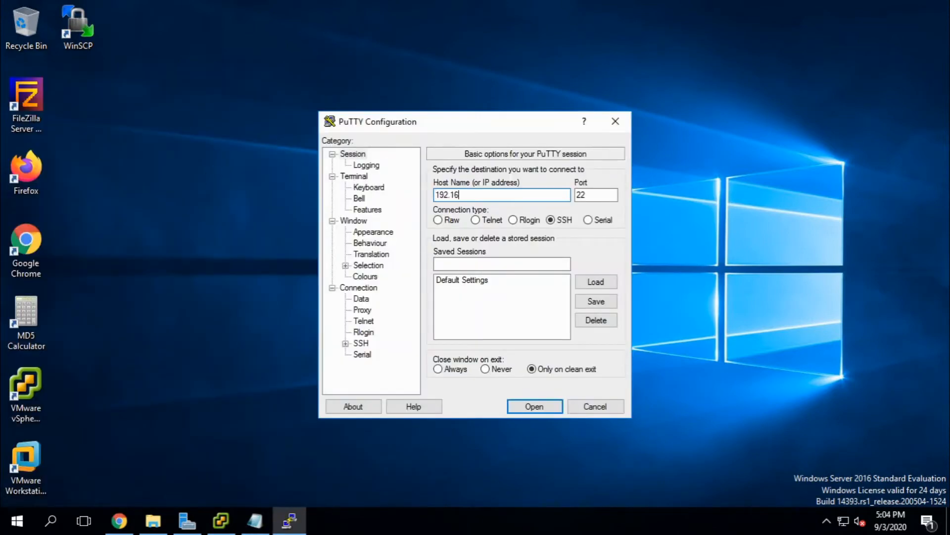
pyautogui.write('8.30.78')
pyautogui.press('Return')
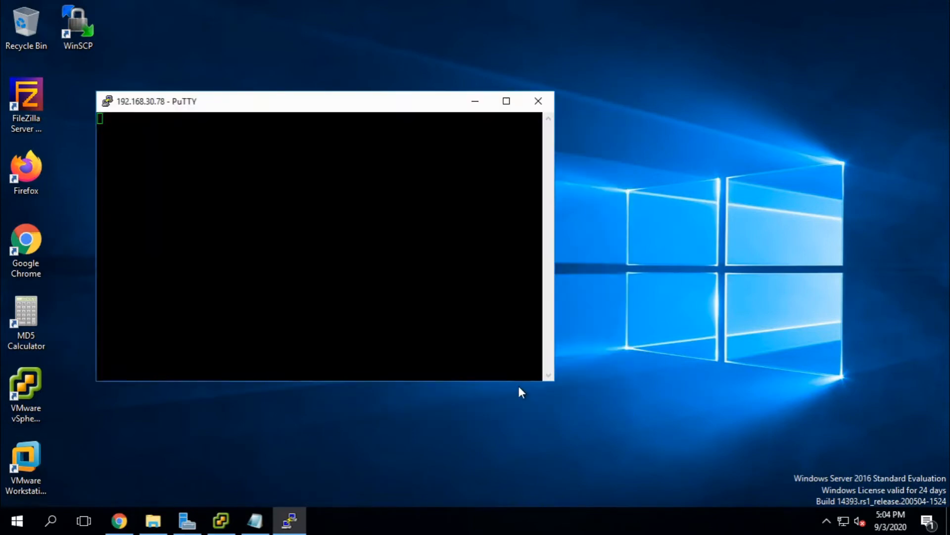
pyautogui.click(399, 358)
pyautogui.write('admin')
pyautogui.press('Return')
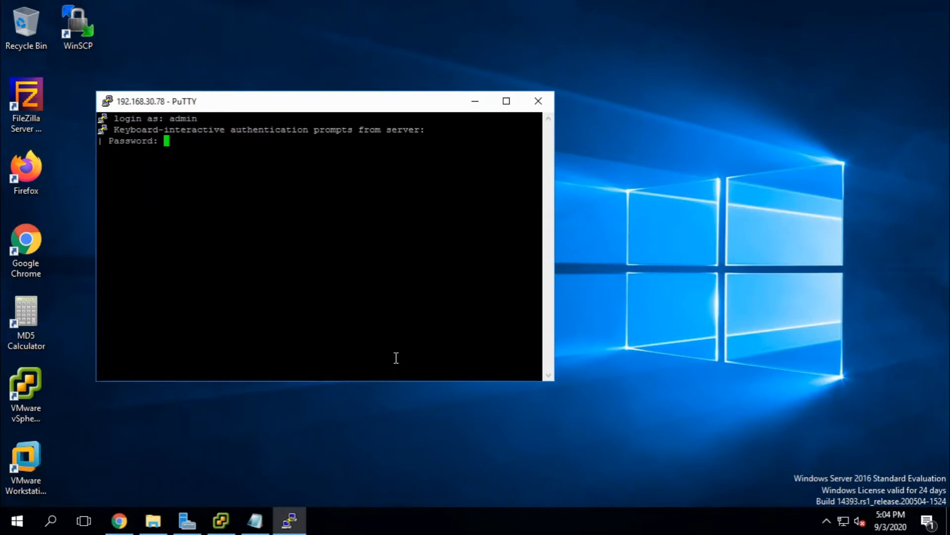
pyautogui.press('Return')
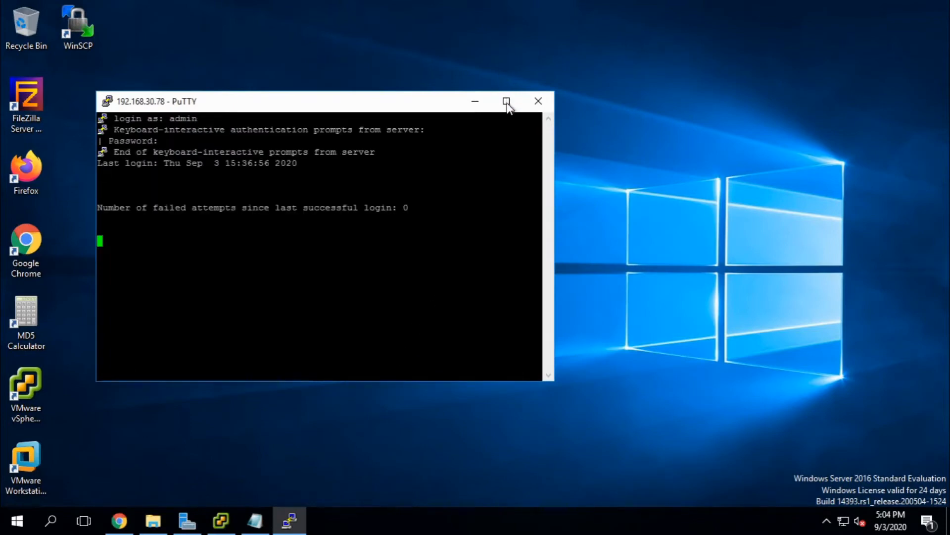
# Run 'ping host google.com', stop it to check 0% loss, then return to Chrome.
pyautogui.click(507, 101)
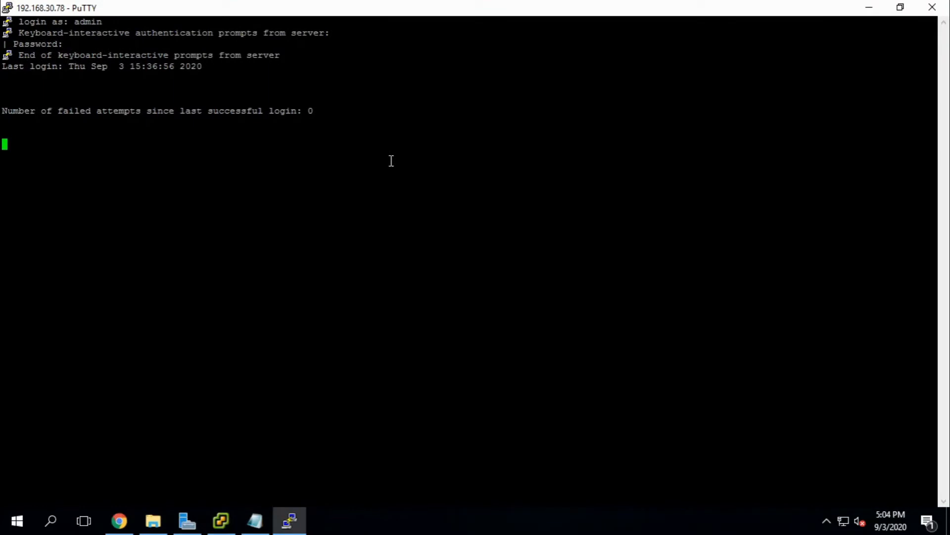
pyautogui.write('ping ')
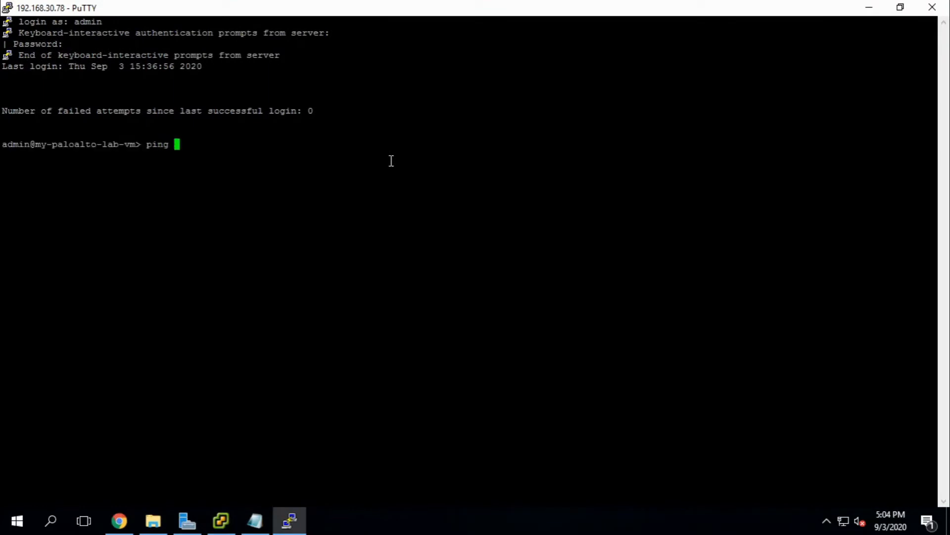
pyautogui.write('host google.com')
pyautogui.press('Return')
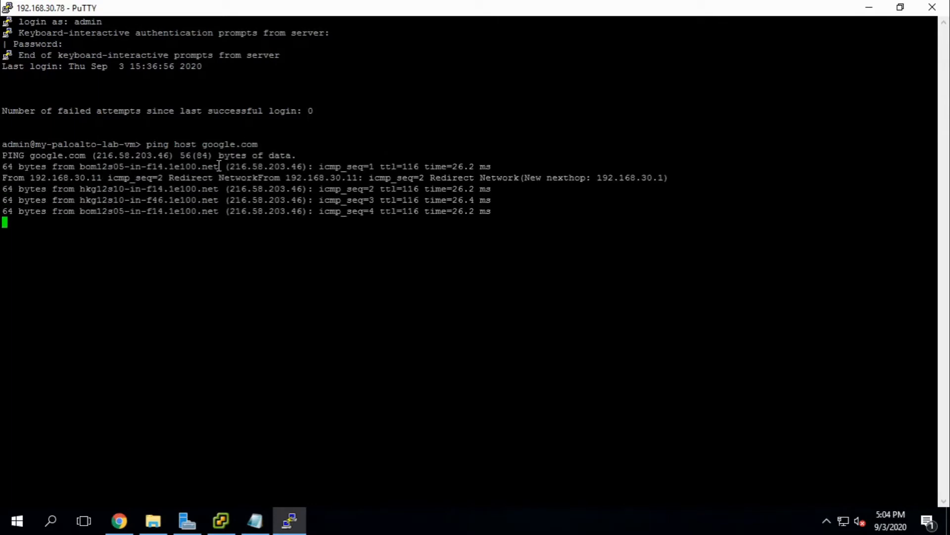
pyautogui.hotkey('ctrl', 'c')
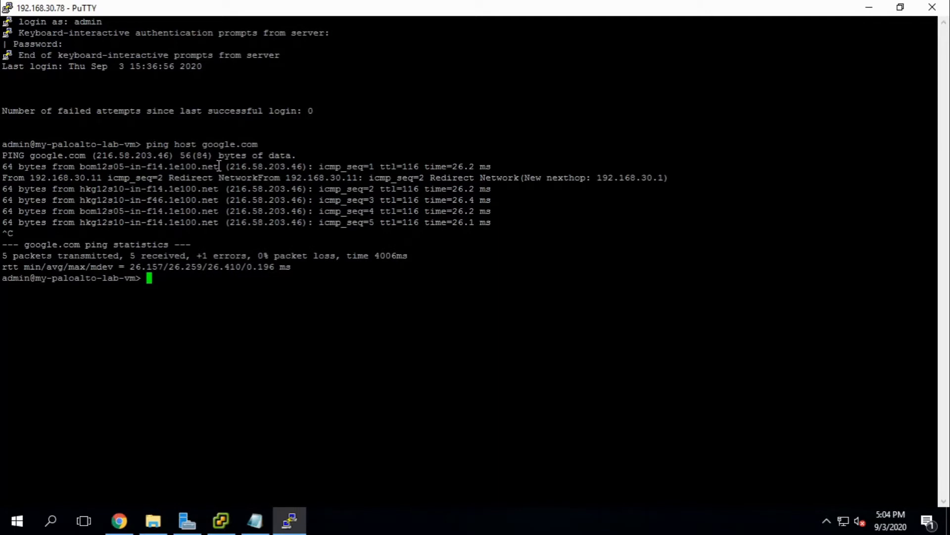
pyautogui.moveTo(2, 142); pyautogui.dragTo(282, 254)
pyautogui.click(282, 253)
pyautogui.doubleClick(218, 146)
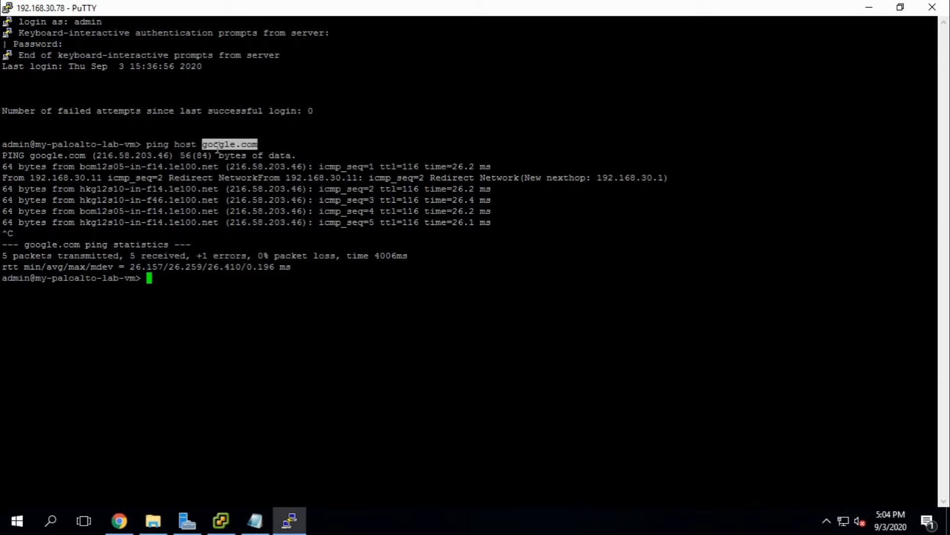
pyautogui.click(281, 144)
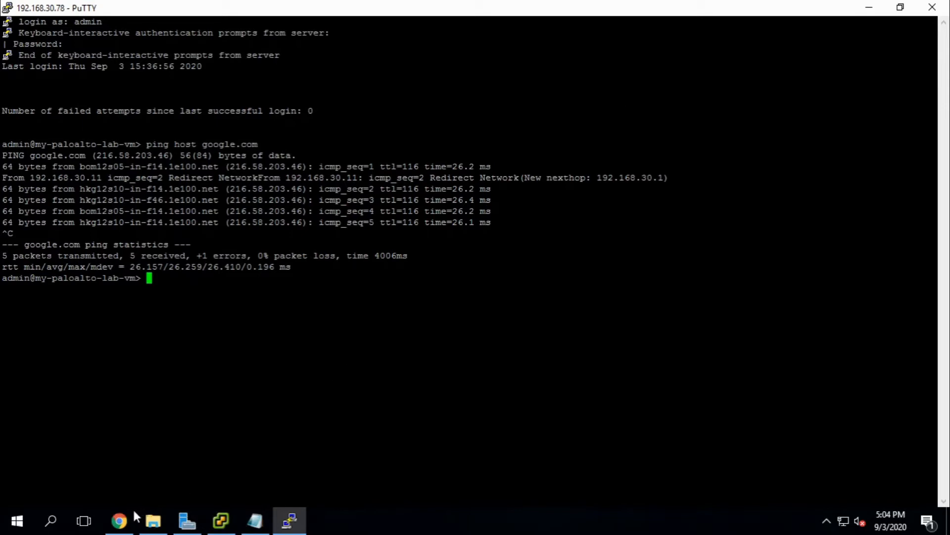
pyautogui.click(119, 520)
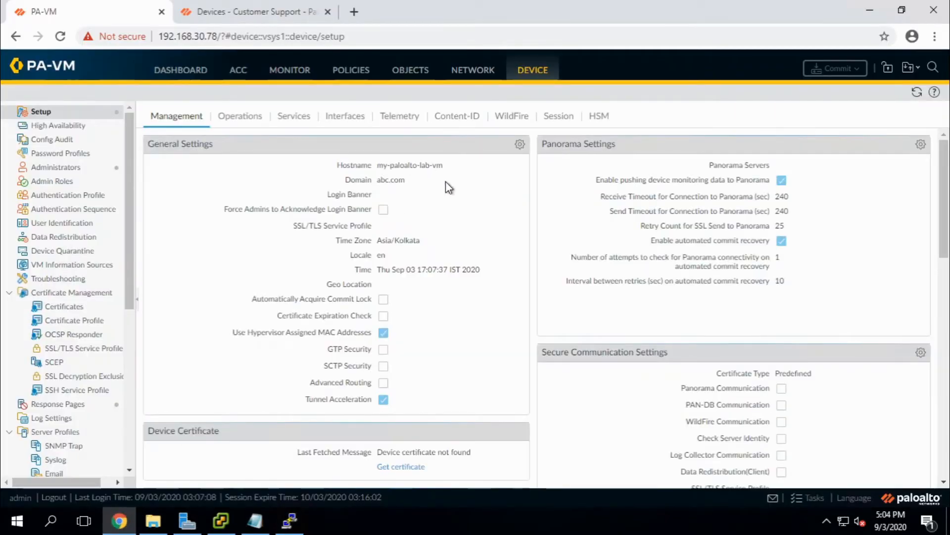
# On Device > Licenses, retrieve license keys from the license server, then select the address path.
pyautogui.click(129, 440)
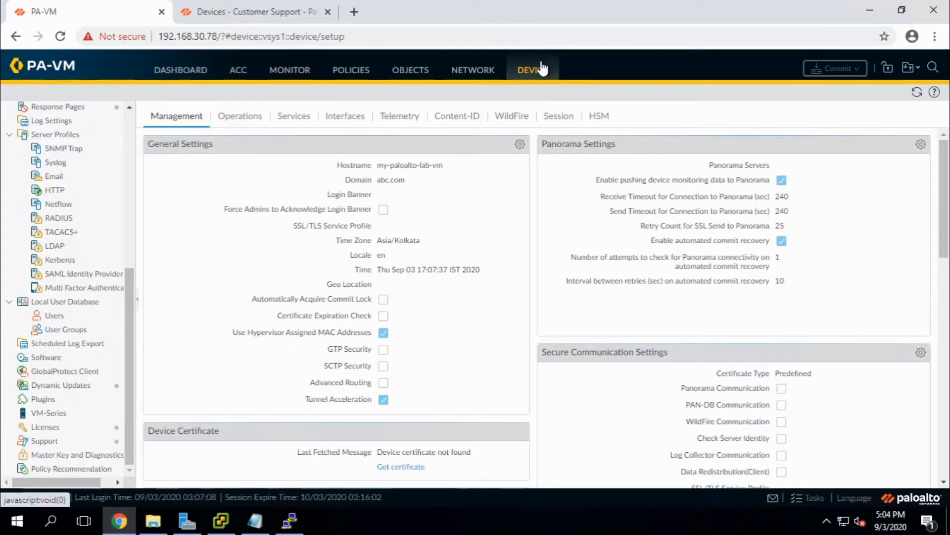
pyautogui.click(60, 427)
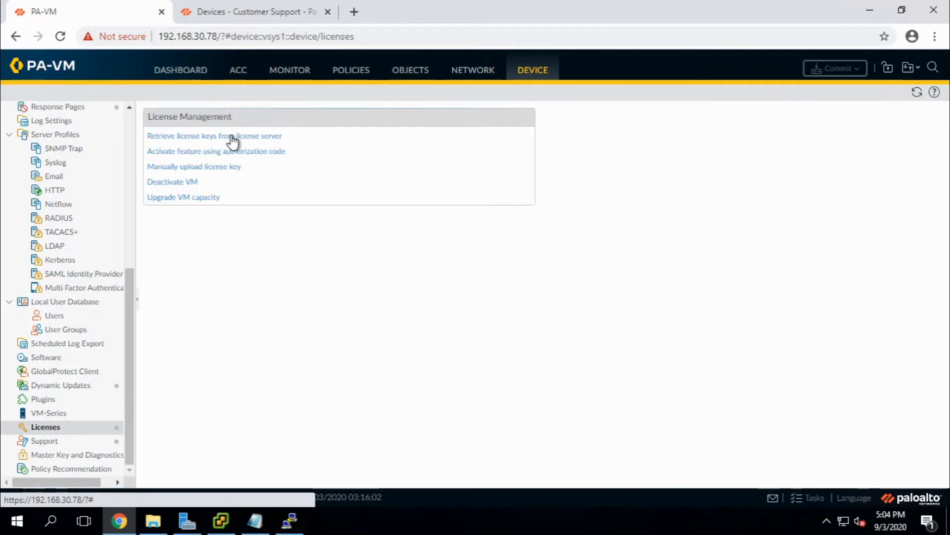
pyautogui.click(270, 138)
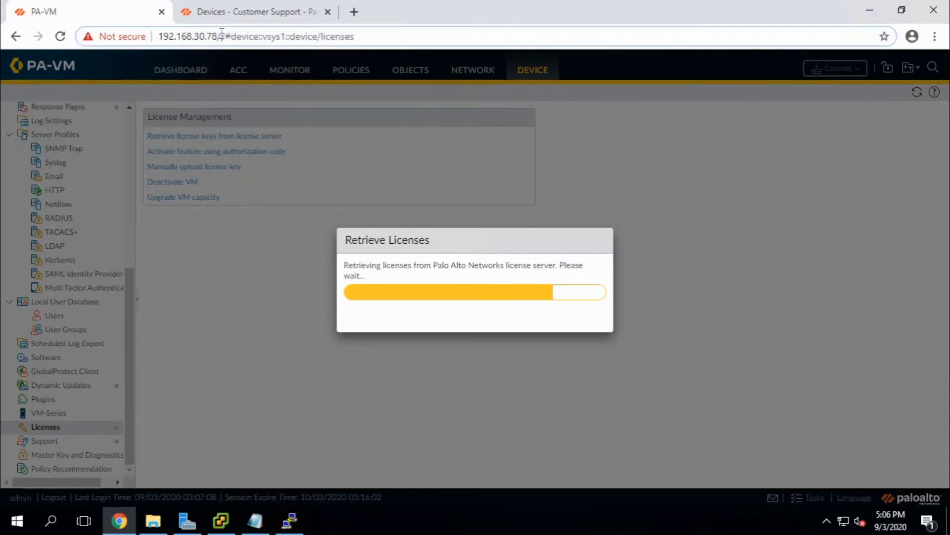
pyautogui.moveTo(222, 35); pyautogui.dragTo(376, 40)
pyautogui.press('BackSpace')
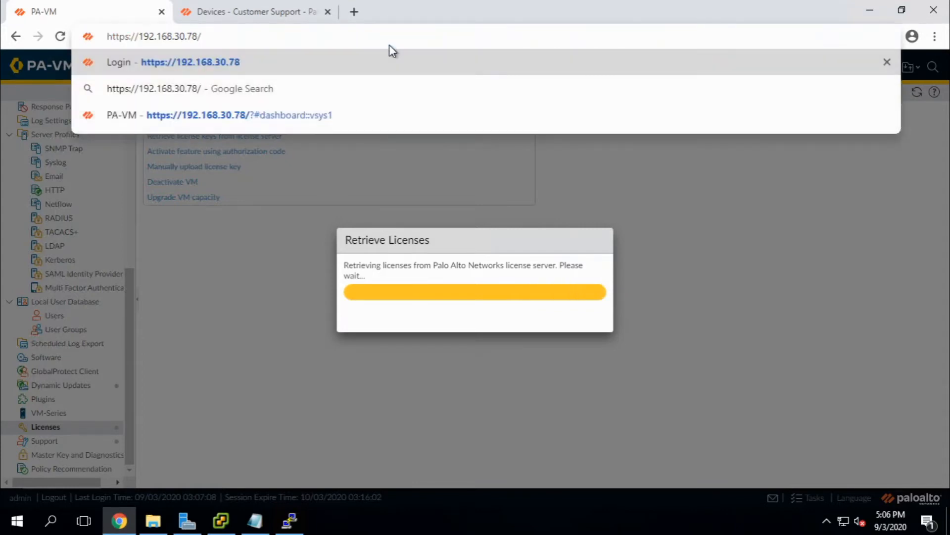
pyautogui.press('Return')
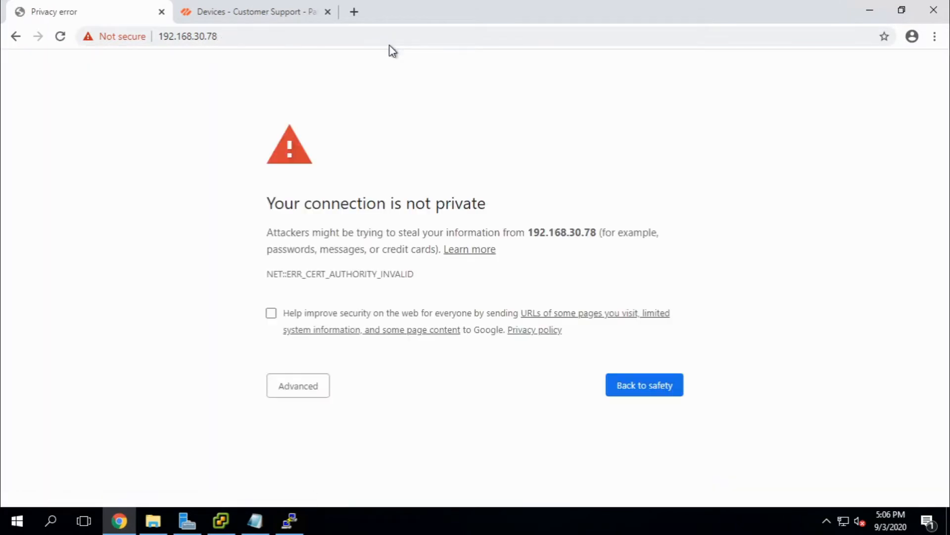
pyautogui.click(289, 395)
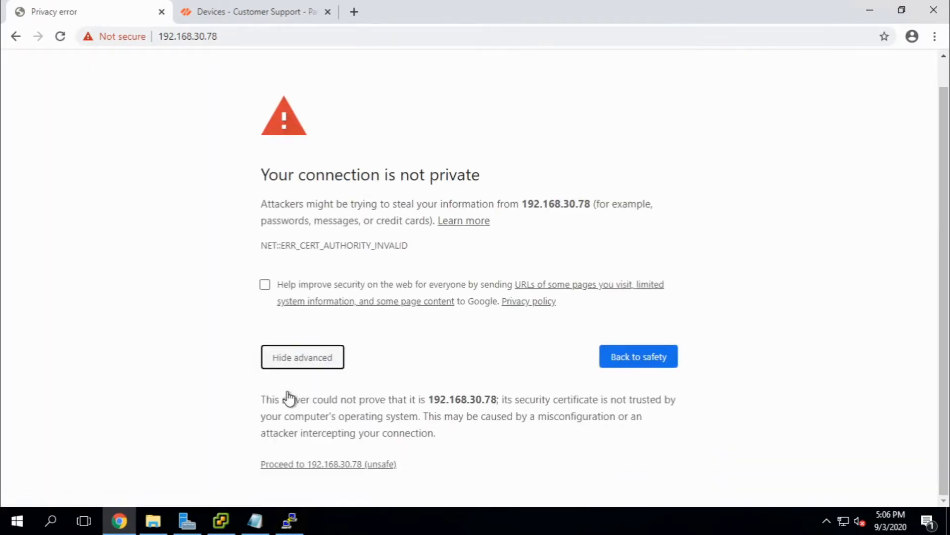
pyautogui.click(344, 466)
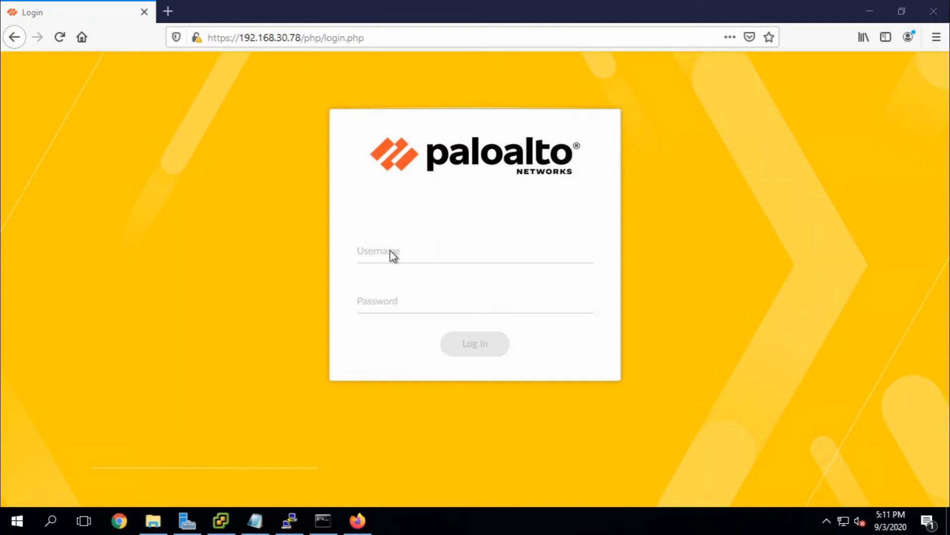
# Log in to the firewall as admin with the account password.
pyautogui.click(406, 250)
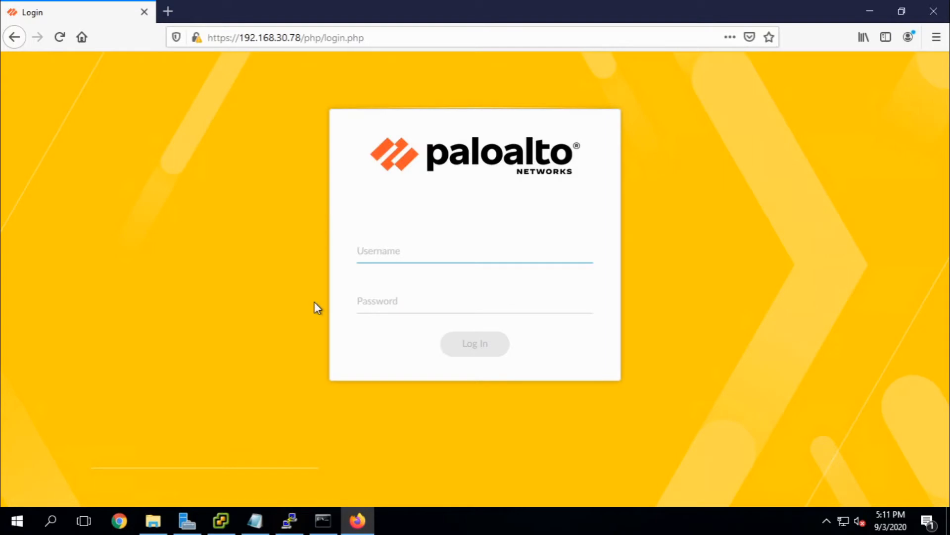
pyautogui.write('admin')
pyautogui.press('Tab')
pyautogui.write('*')
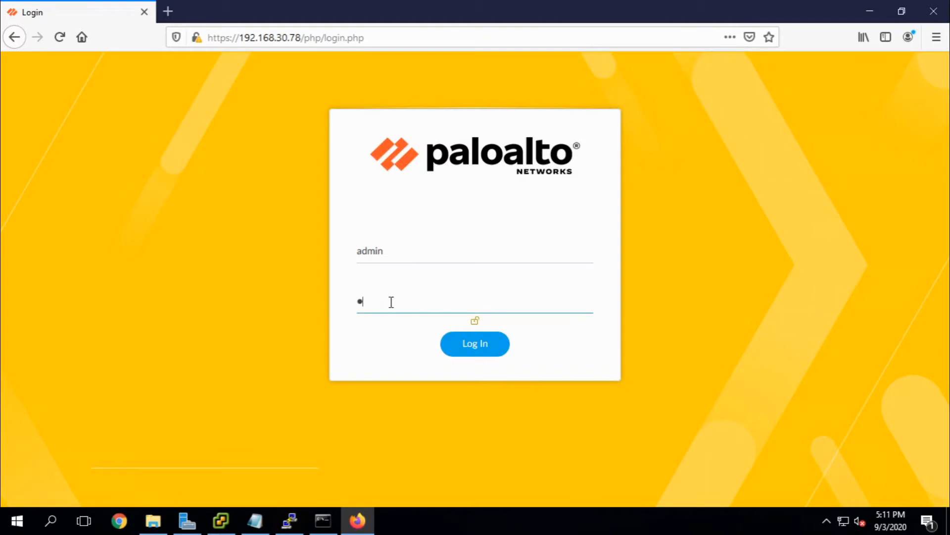
pyautogui.write('*********')
pyautogui.press('Return')
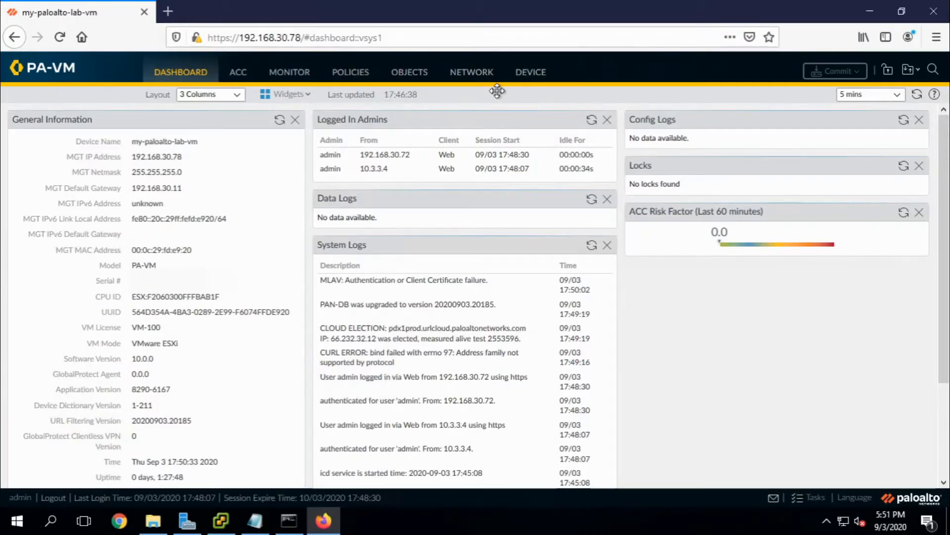
# Open Device > Licenses and review the VM-100, Threat Prevention, WildFire and DNS Security licenses.
pyautogui.click(526, 79)
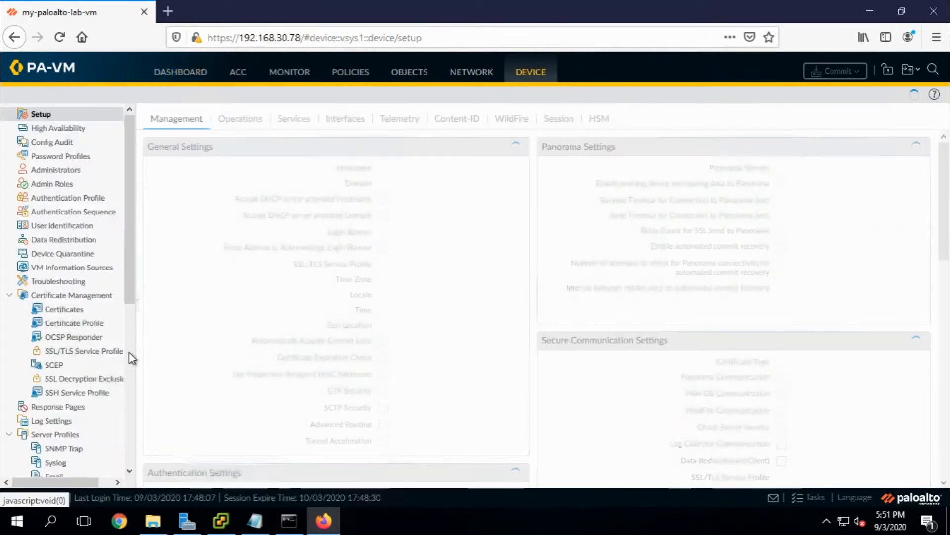
pyautogui.scroll(-6, 129, 352)
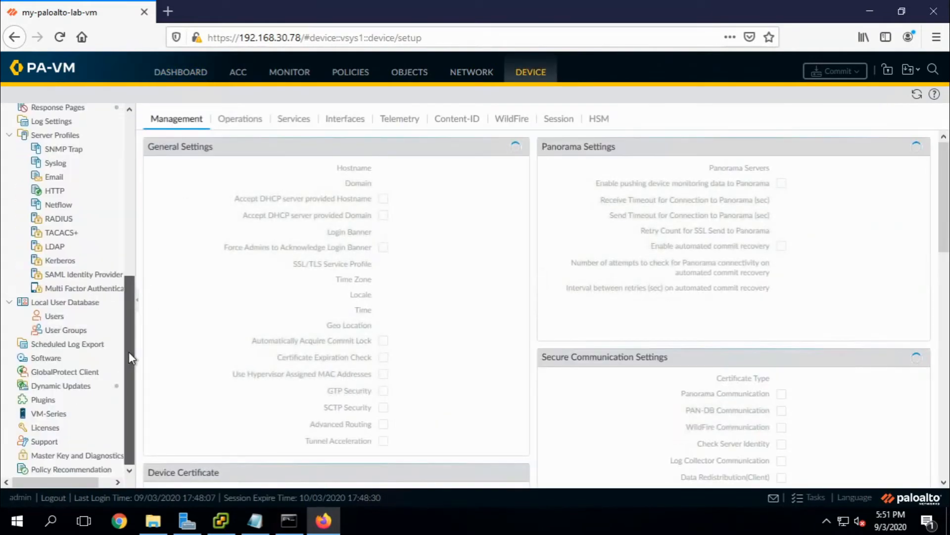
pyautogui.click(50, 428)
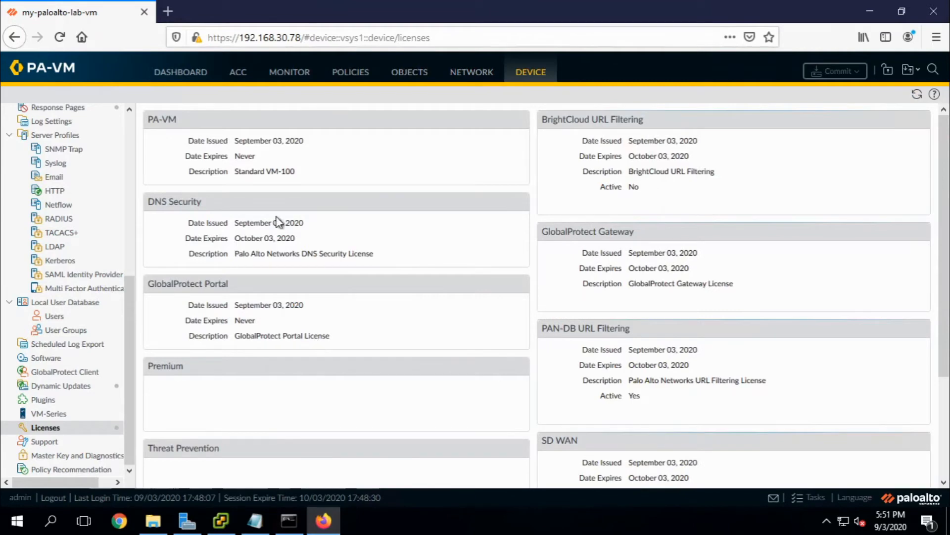
pyautogui.scroll(-5, 458, 261)
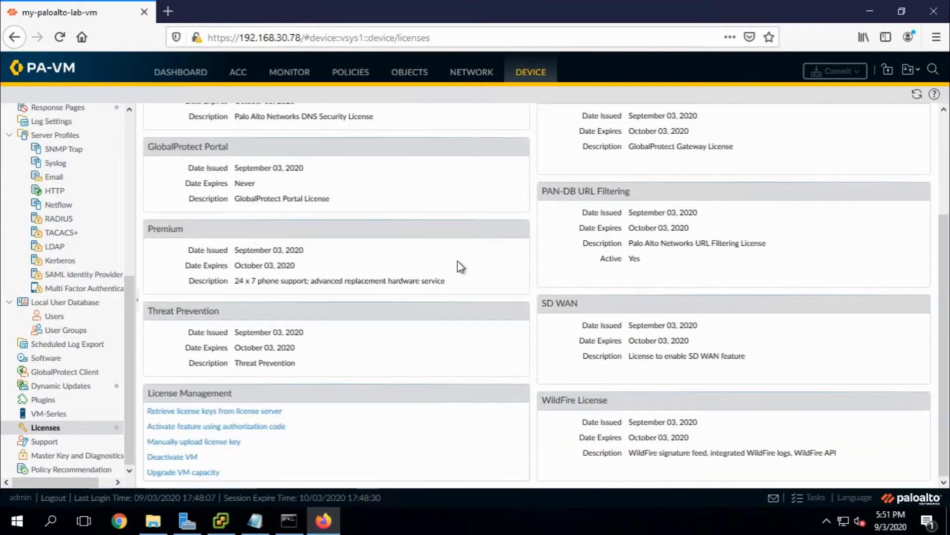
pyautogui.scroll(5, 457, 260)
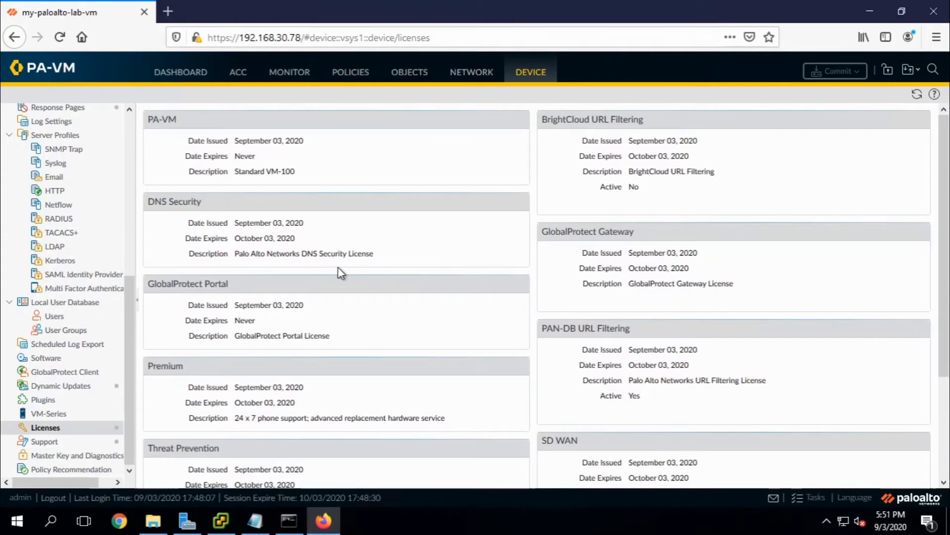
# View the Device > Support details, then go to Dynamic Updates.
pyautogui.click(56, 442)
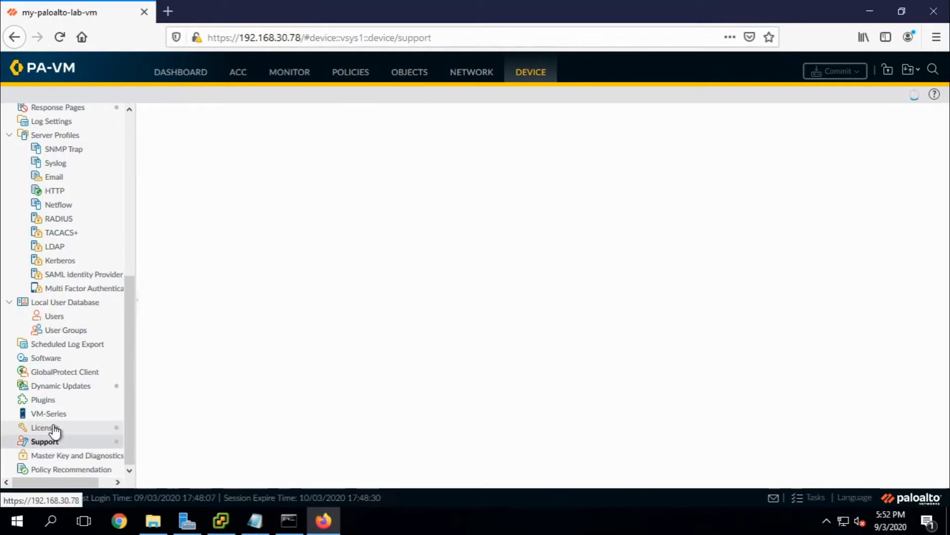
pyautogui.click(55, 429)
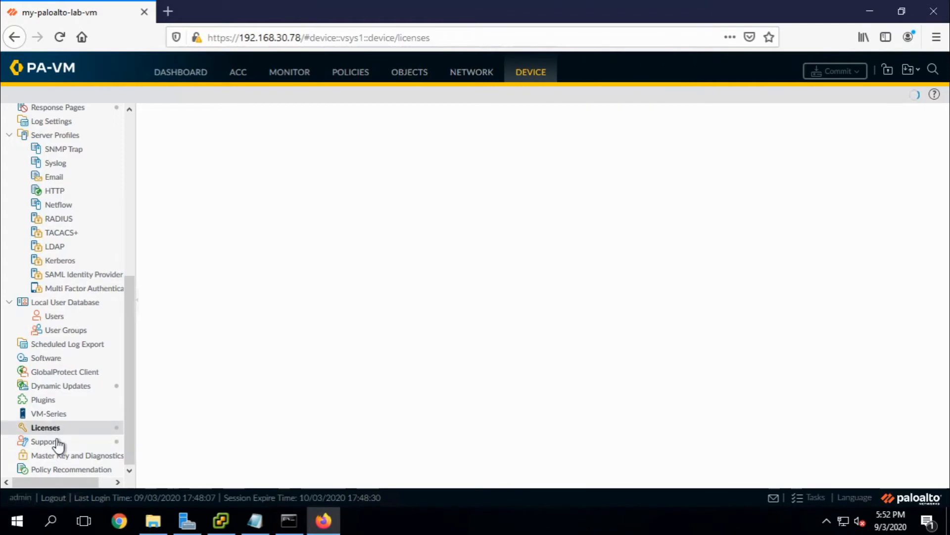
pyautogui.click(59, 436)
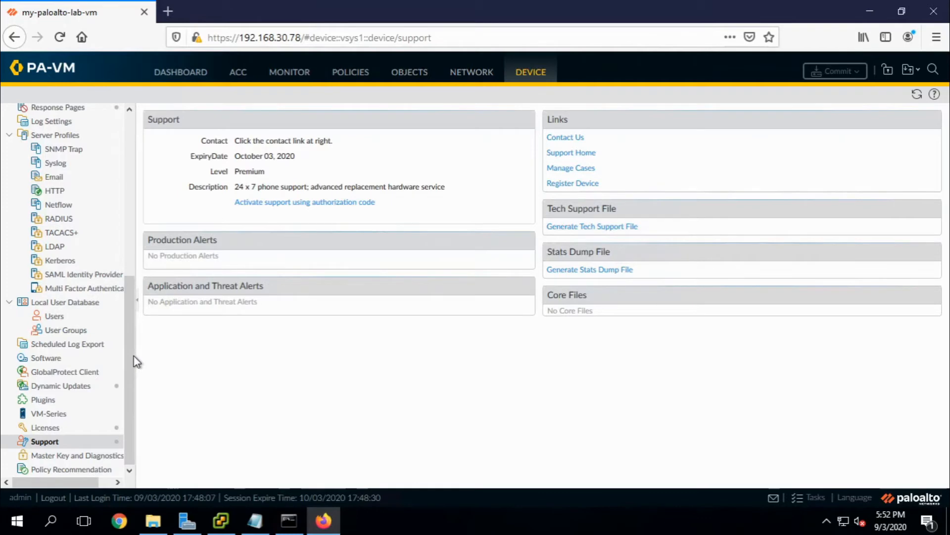
pyautogui.click(69, 386)
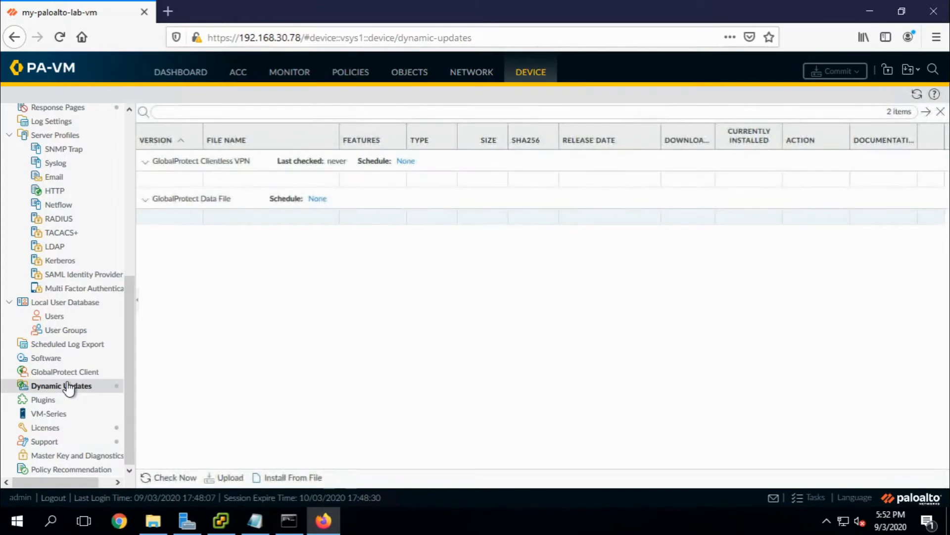
# Run Check Now and browse the listed Applications and Threats, Device Dictionary and WildFire versions.
pyautogui.click(172, 478)
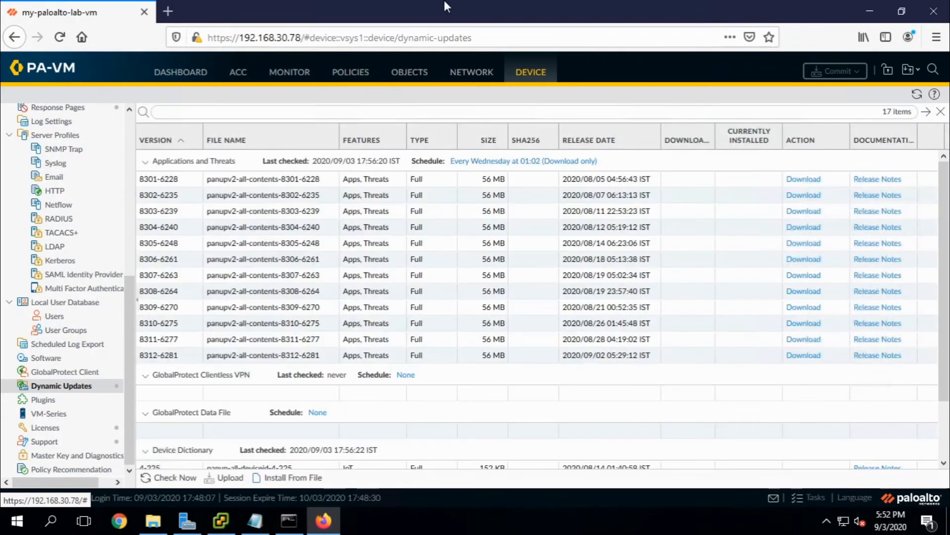
pyautogui.scroll(-3, 459, 171)
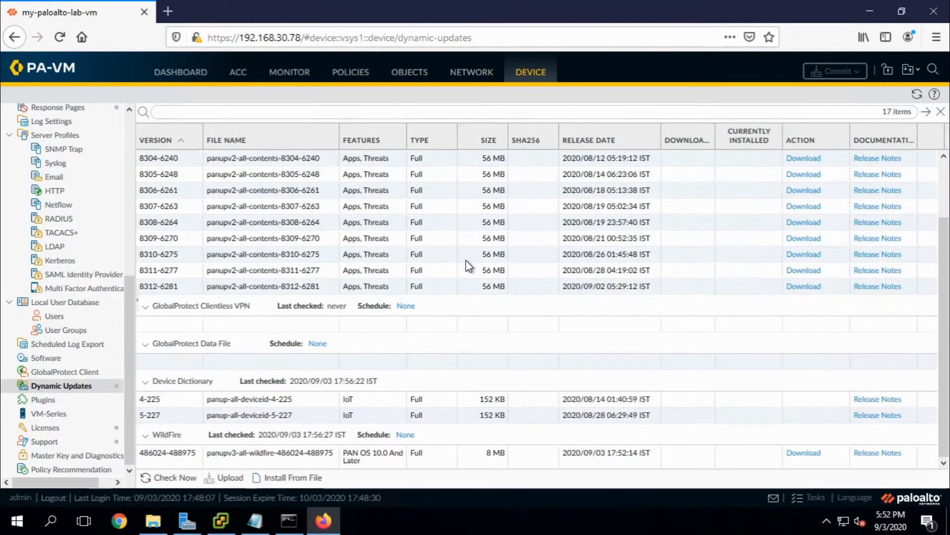
pyautogui.scroll(3, 469, 266)
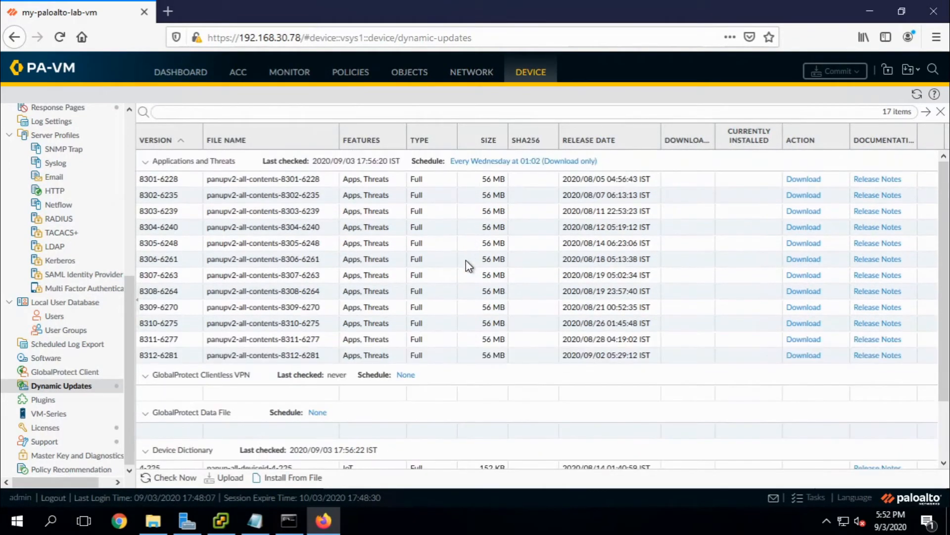
pyautogui.scroll(-3, 468, 266)
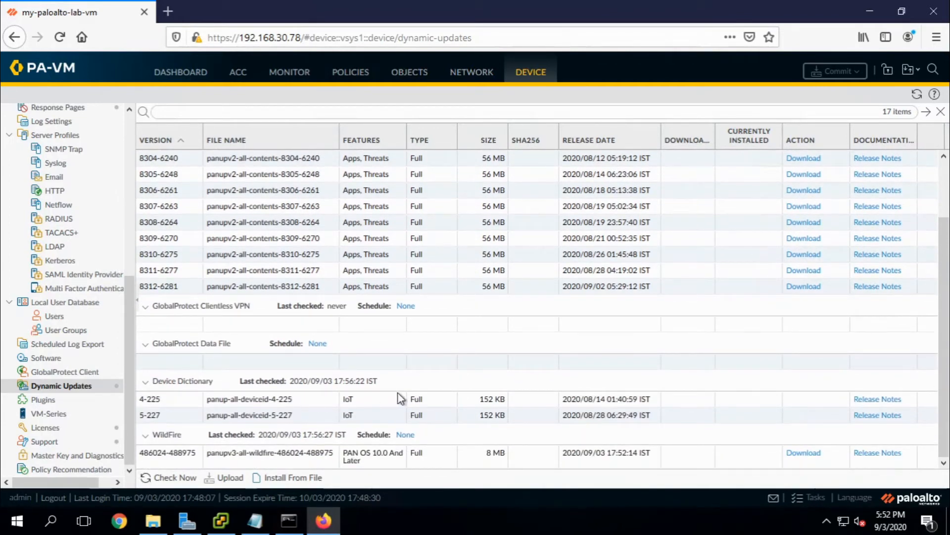
pyautogui.scroll(3, 401, 399)
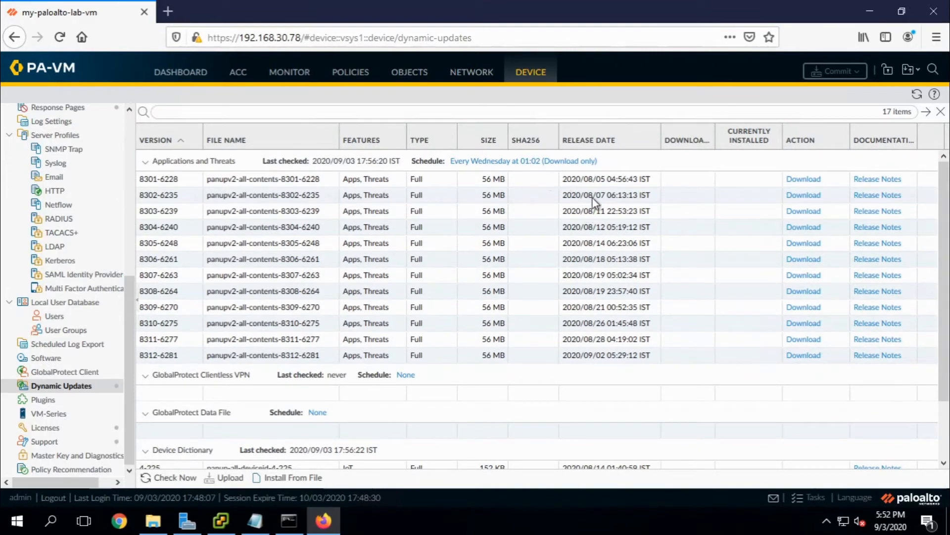
# Set the Applications and Threats schedule to Daily, 02:00, download-and-install, New App-ID threshold 24.
pyautogui.click(525, 161)
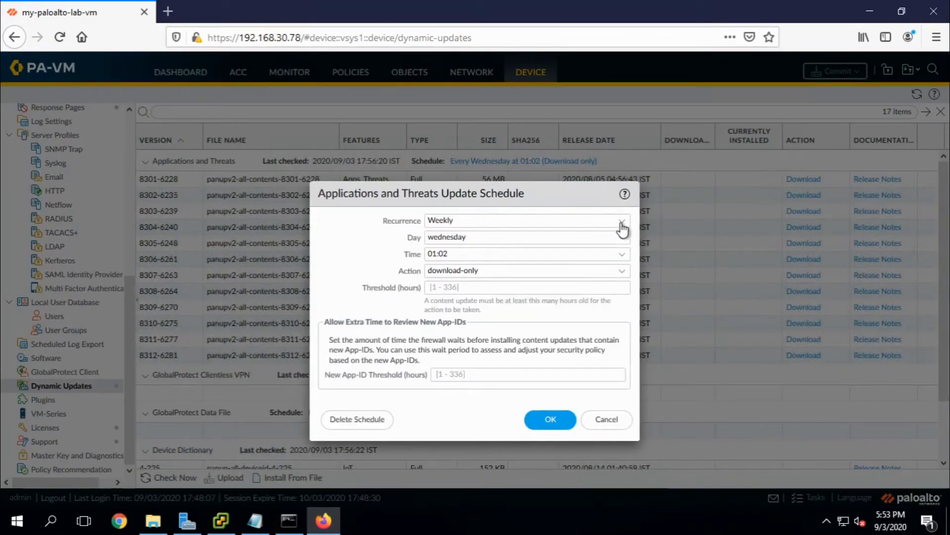
pyautogui.click(622, 224)
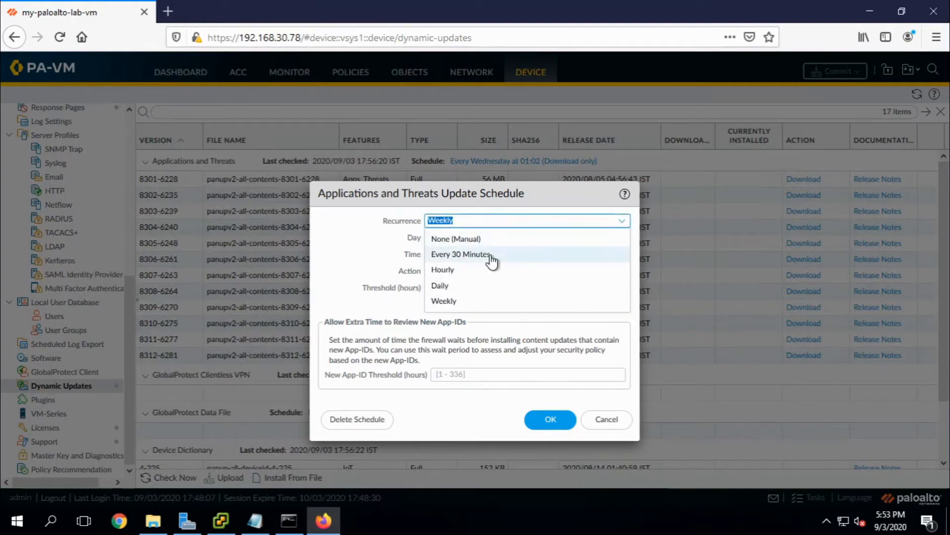
pyautogui.click(512, 286)
pyautogui.click(622, 239)
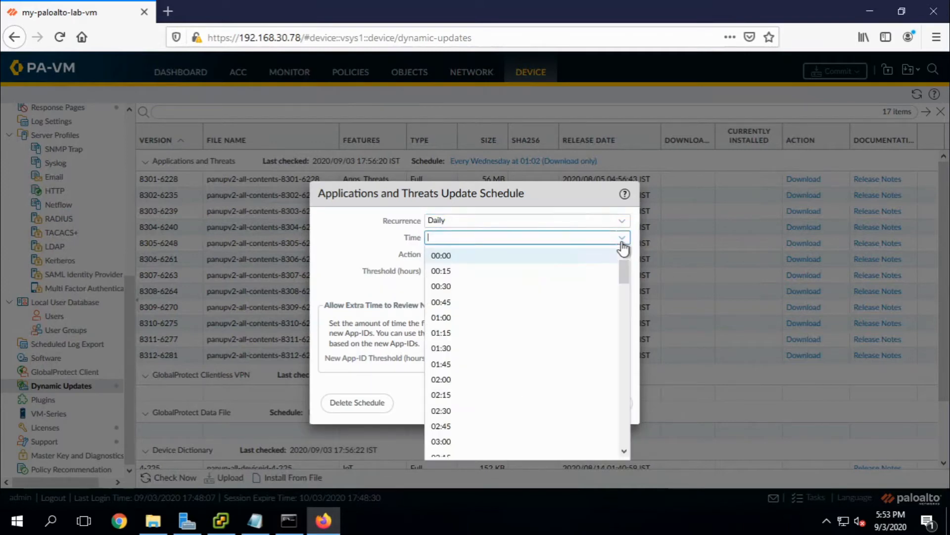
pyautogui.click(514, 382)
pyautogui.click(621, 255)
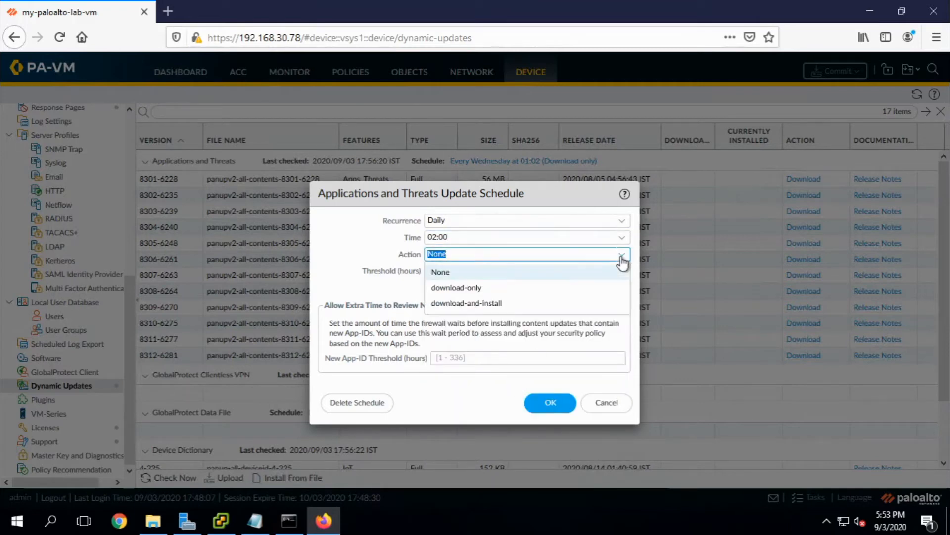
pyautogui.click(494, 305)
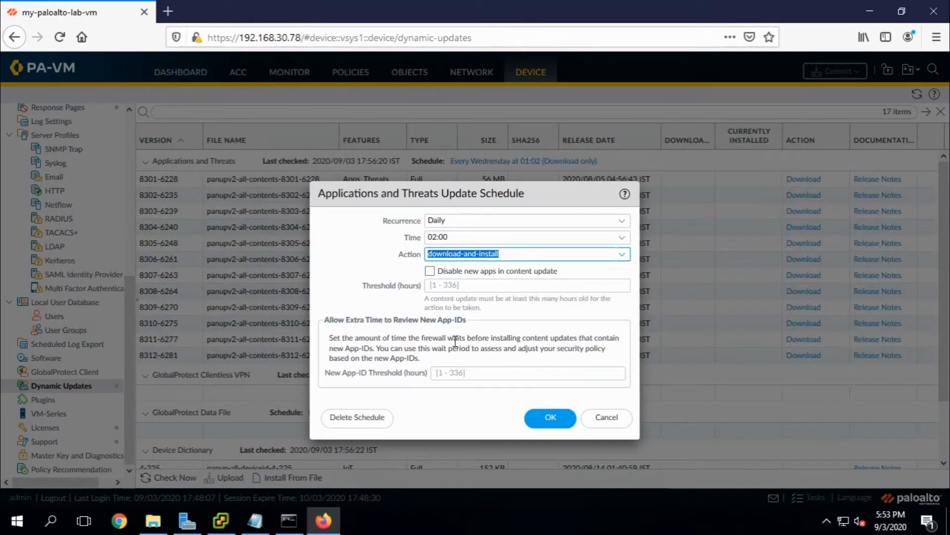
pyautogui.click(448, 377)
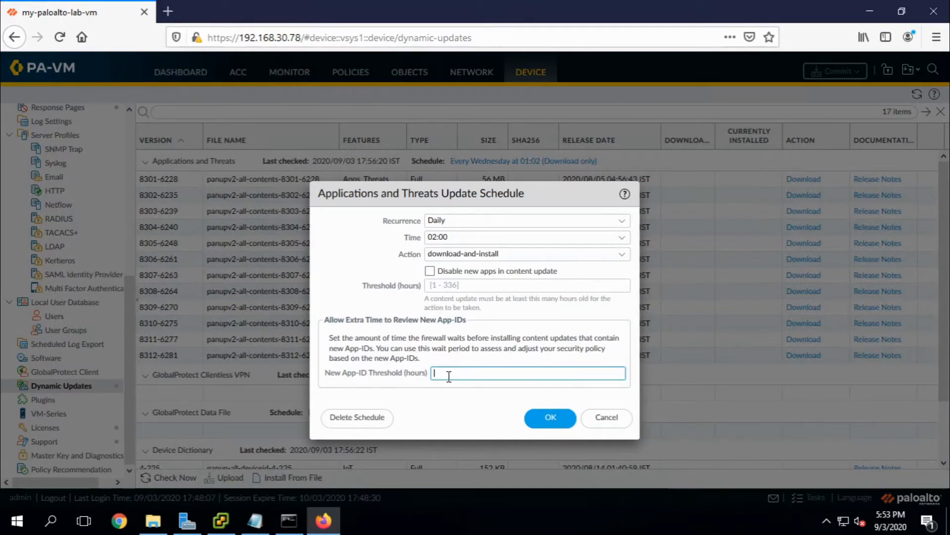
pyautogui.write('24')
pyautogui.click(545, 424)
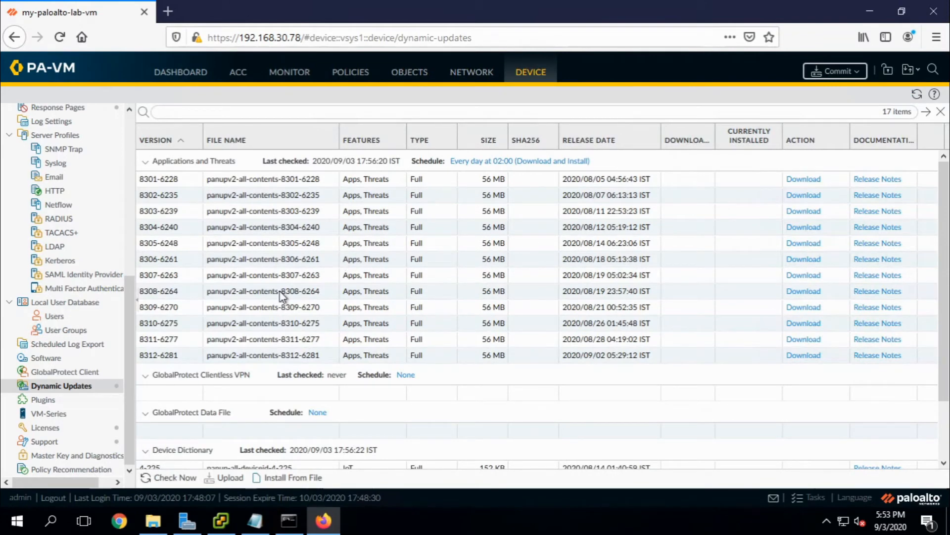
pyautogui.scroll(-2, 281, 296)
pyautogui.scroll(2, 280, 296)
# Sort releases newest first, then download and install Applications and Threats version 8312-6281.
pyautogui.click(600, 142)
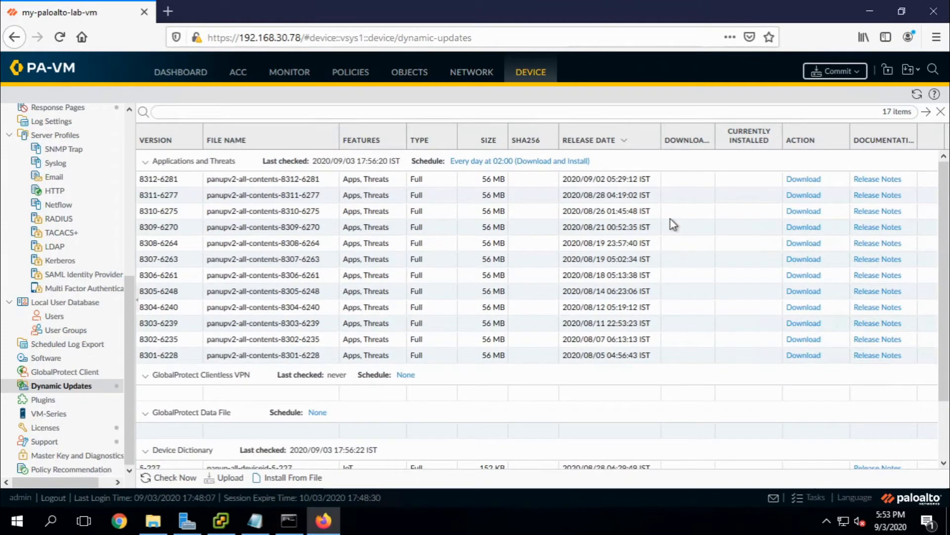
pyautogui.click(805, 179)
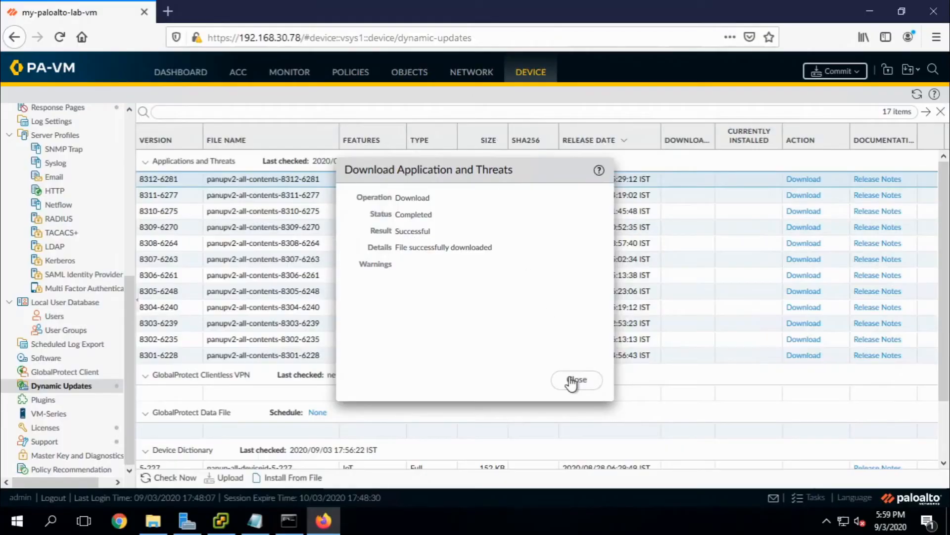
pyautogui.click(573, 382)
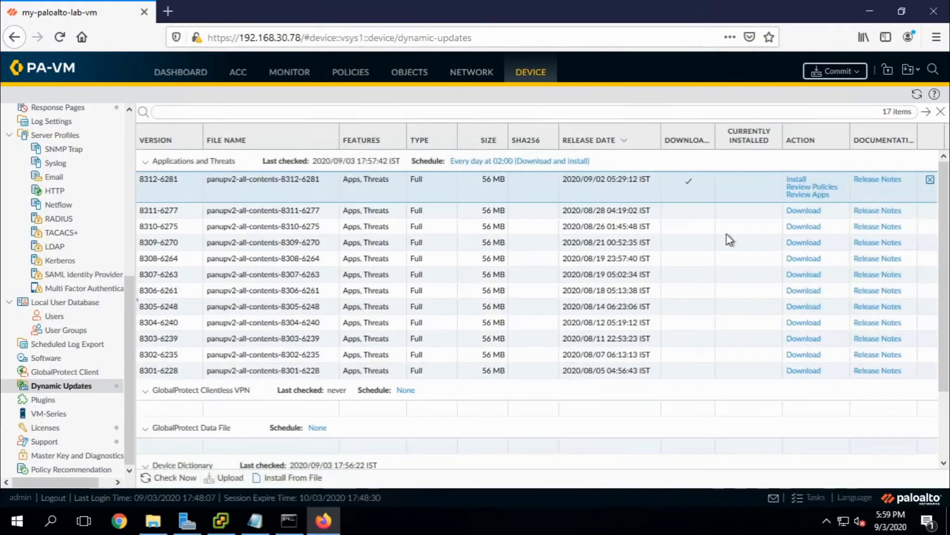
pyautogui.click(801, 180)
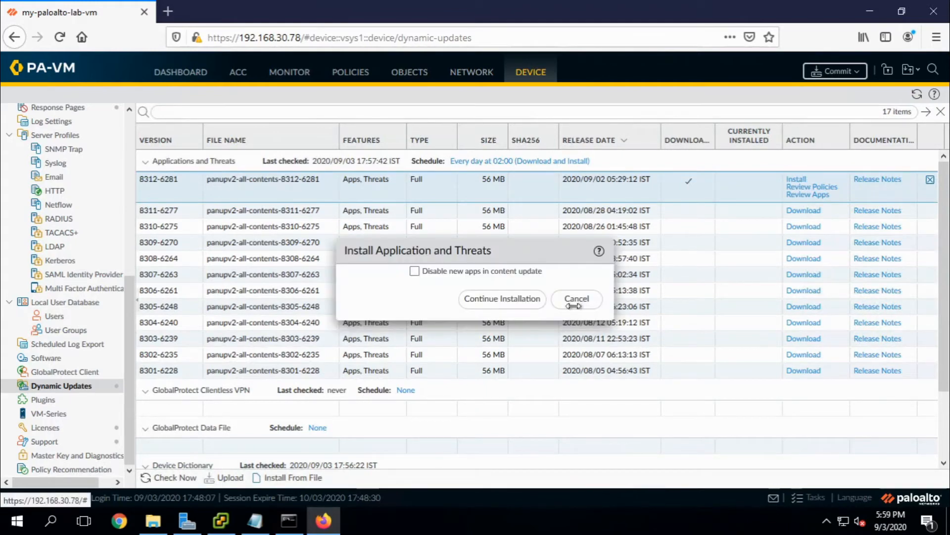
pyautogui.click(503, 300)
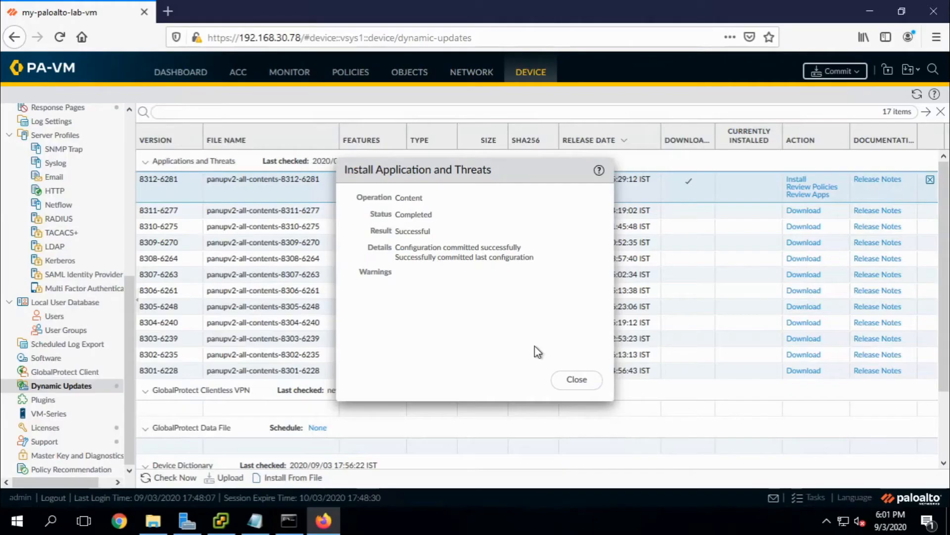
pyautogui.click(576, 380)
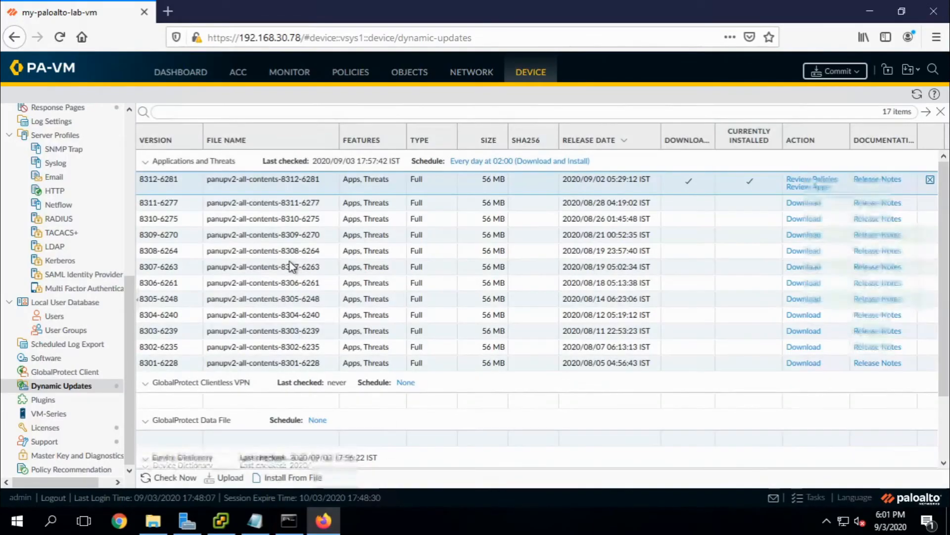
pyautogui.scroll(-1, 292, 266)
pyautogui.scroll(-1, 292, 265)
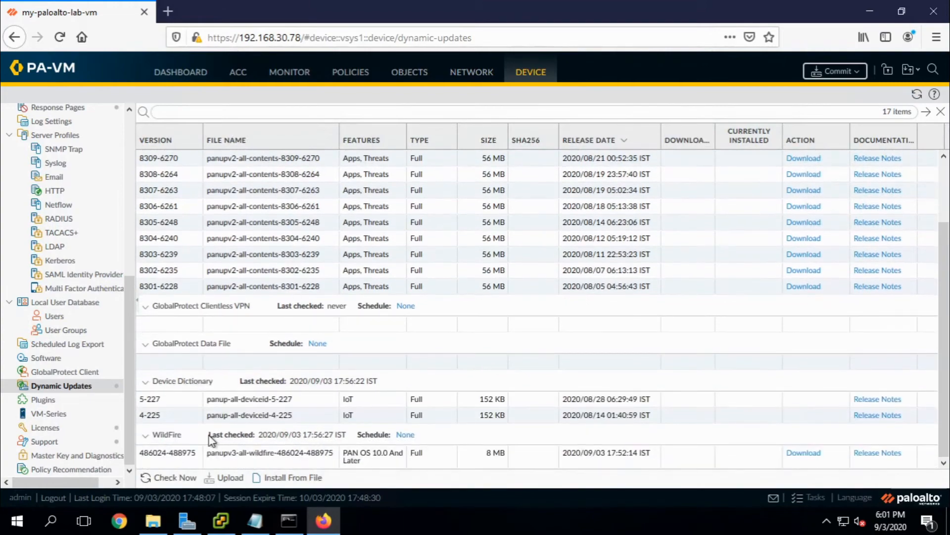
# Re-check for updates so Antivirus versions 3456-3967 through 3460-3971 now appear in the list.
pyautogui.click(168, 480)
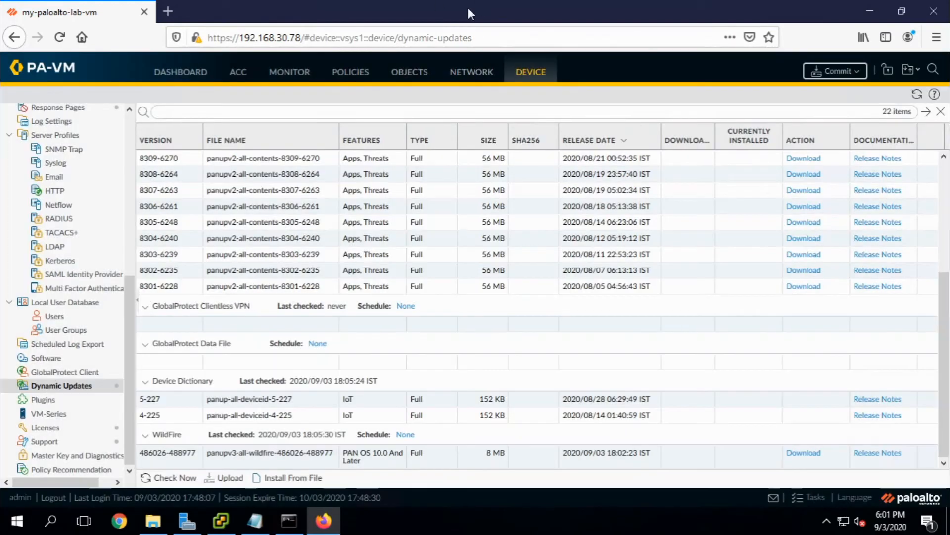
pyautogui.moveTo(946, 376); pyautogui.dragTo(948, 234)
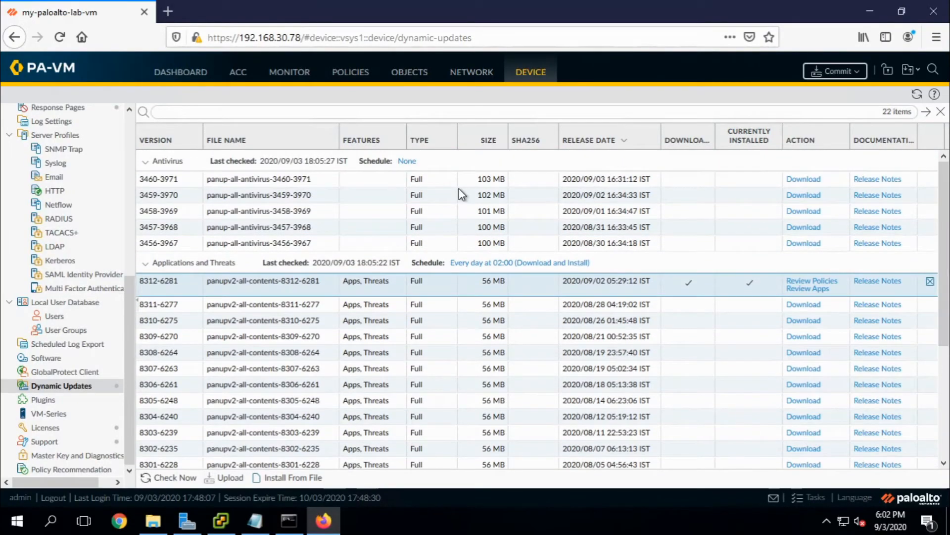
# Schedule Antivirus updates to run daily at 02:45 with the Download and Install action.
pyautogui.click(406, 162)
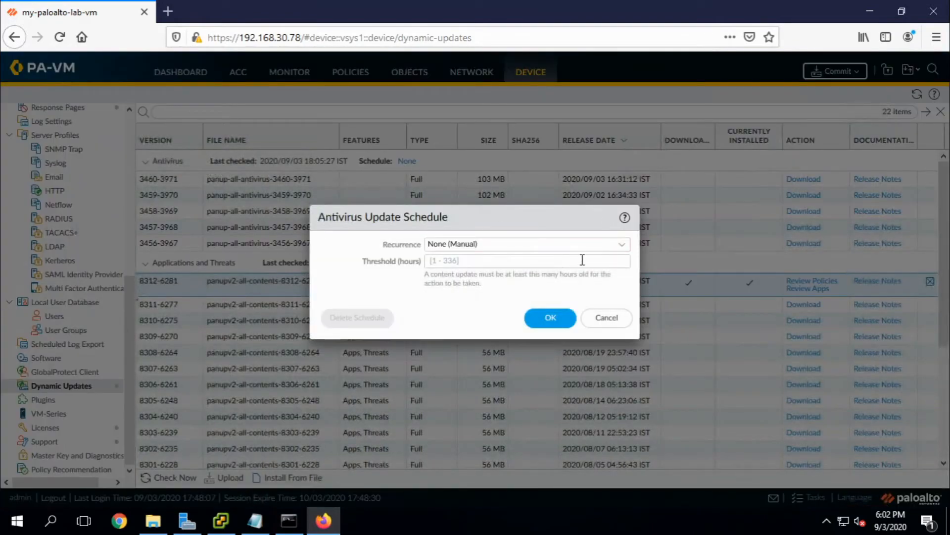
pyautogui.click(624, 255)
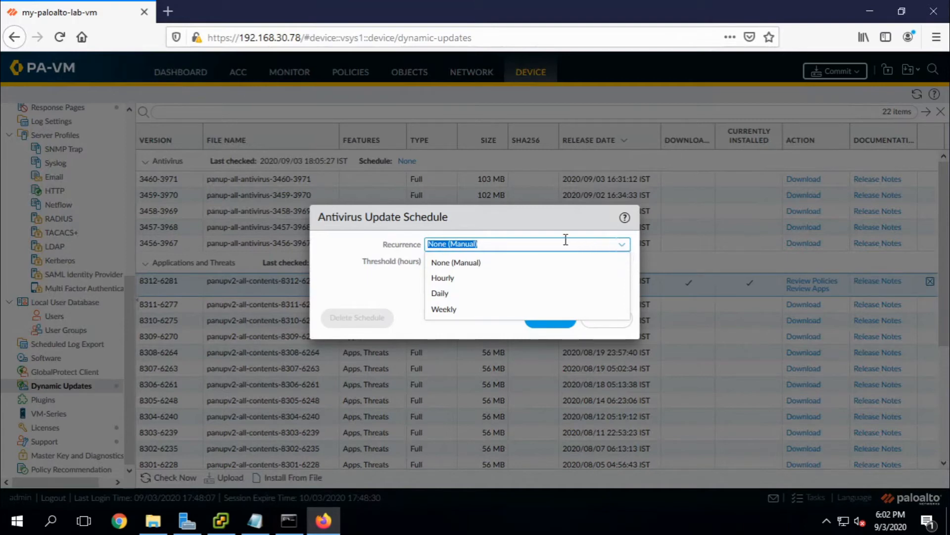
pyautogui.click(468, 294)
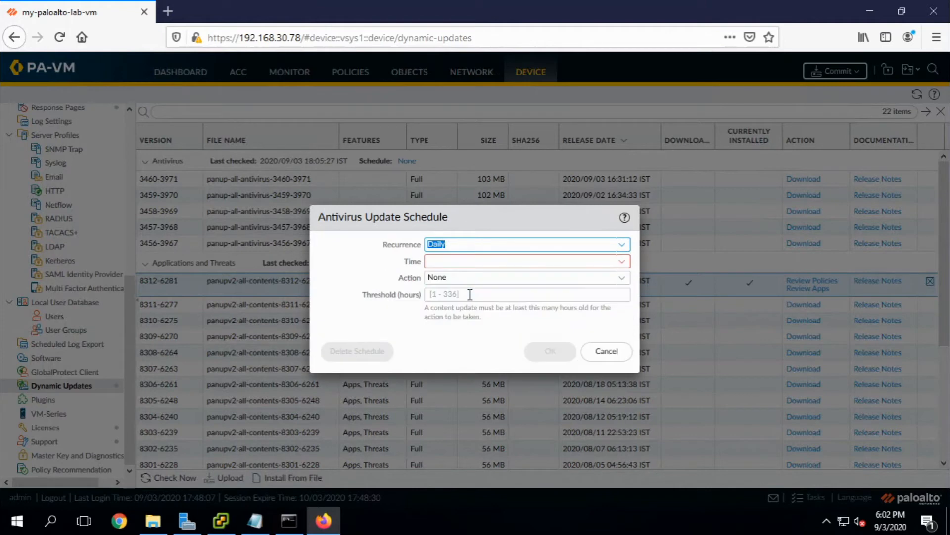
pyautogui.click(625, 264)
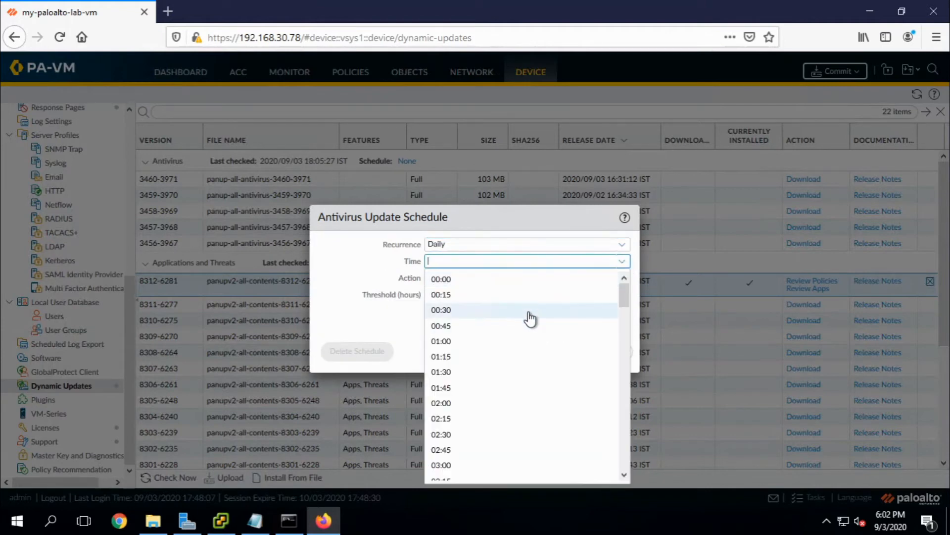
pyautogui.click(544, 449)
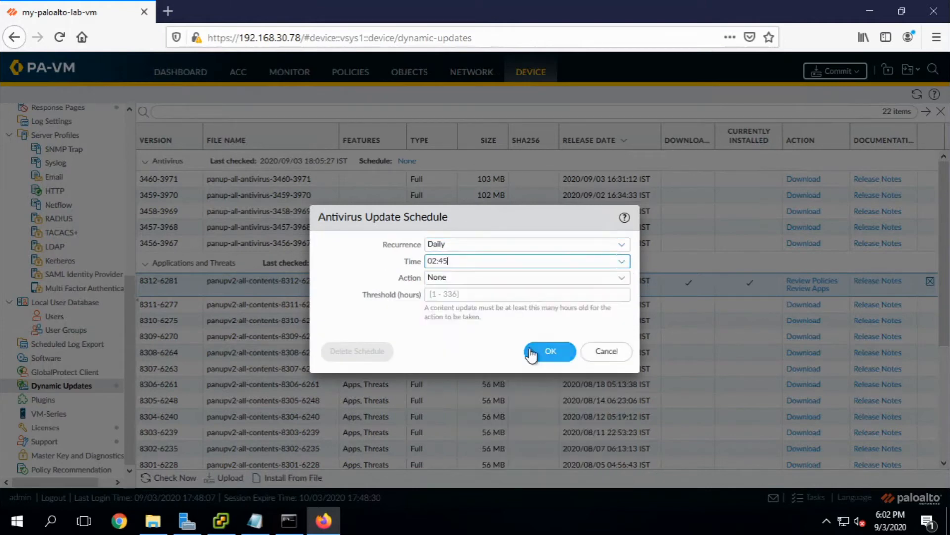
pyautogui.click(624, 279)
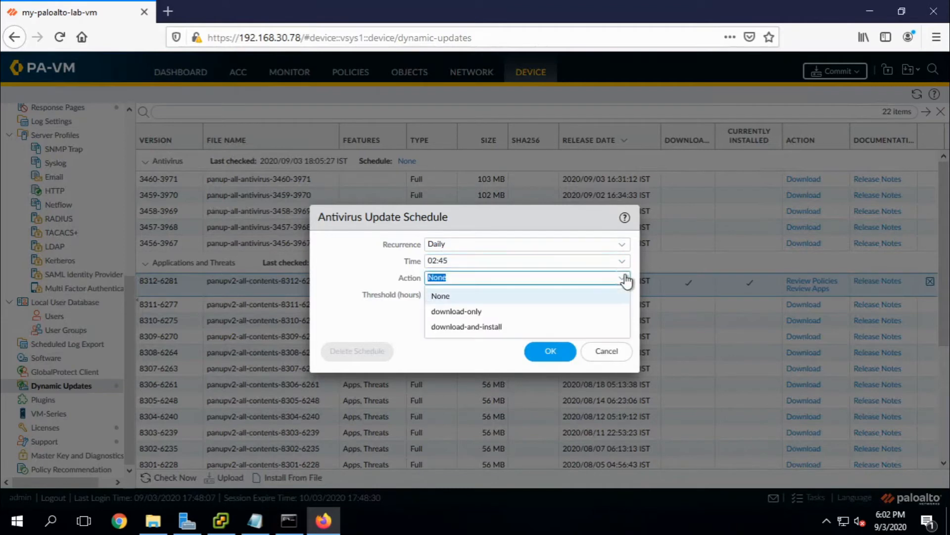
pyautogui.click(500, 326)
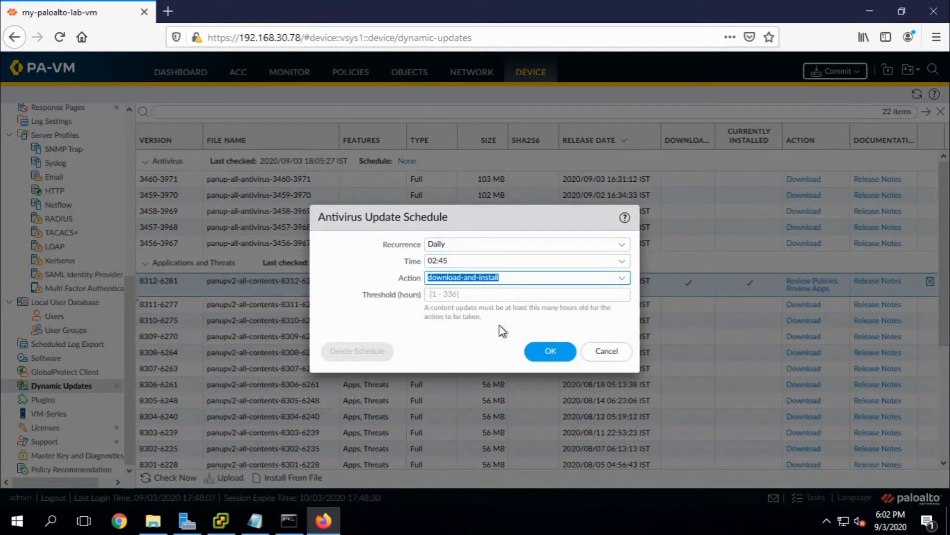
pyautogui.click(549, 353)
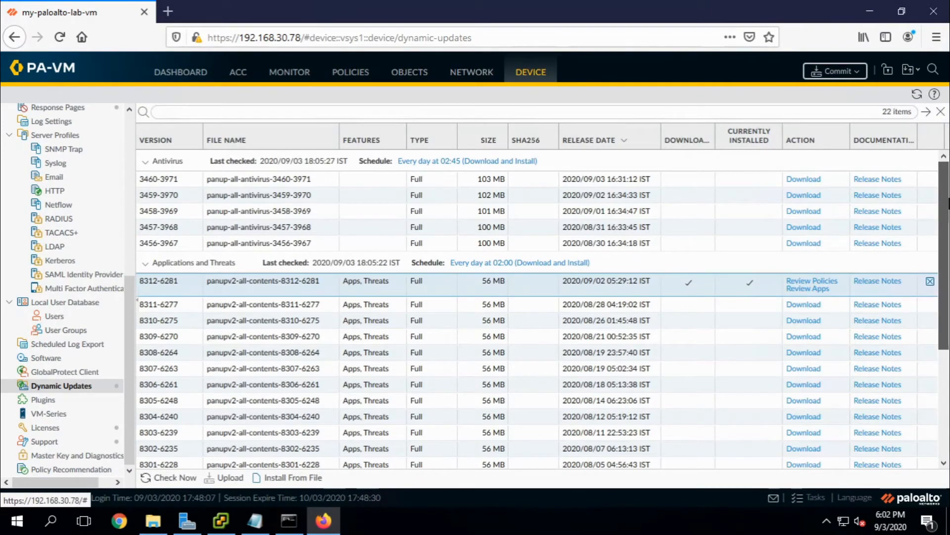
# Go to the Network Interfaces page listing ethernet1/1 to 1/9.
pyautogui.moveTo(949, 204); pyautogui.dragTo(949, 197)
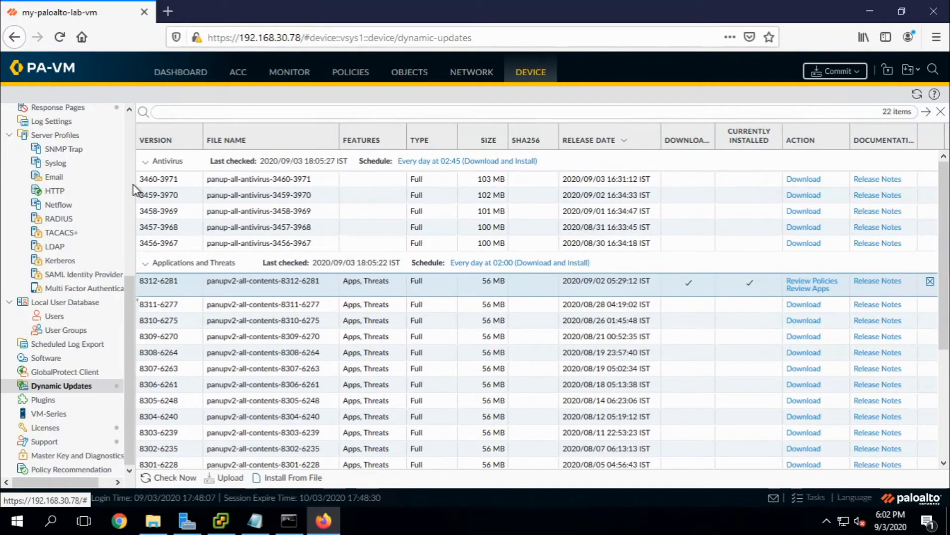
pyautogui.scroll(6, 133, 183)
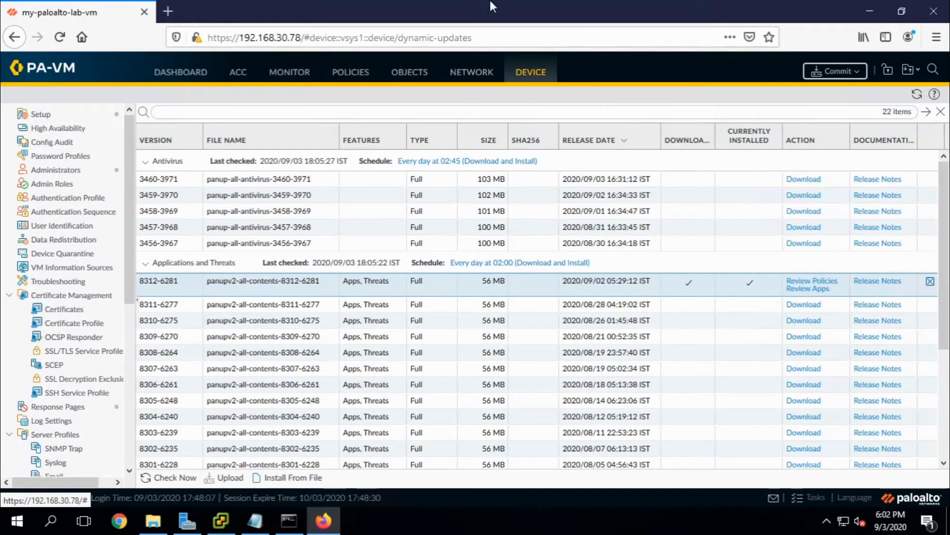
pyautogui.click(472, 77)
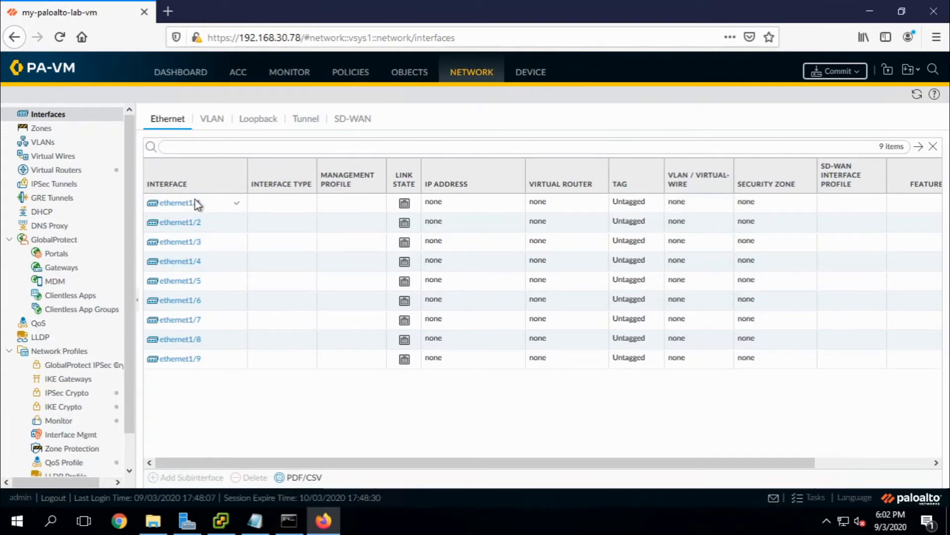
# Make ethernet1/1 a Layer3 interface on the default virtual router.
pyautogui.click(175, 204)
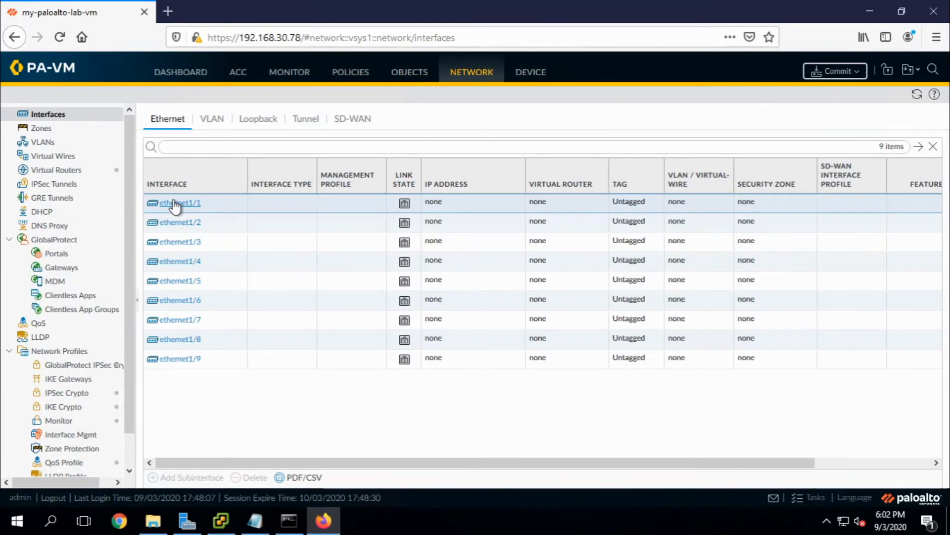
pyautogui.click(174, 204)
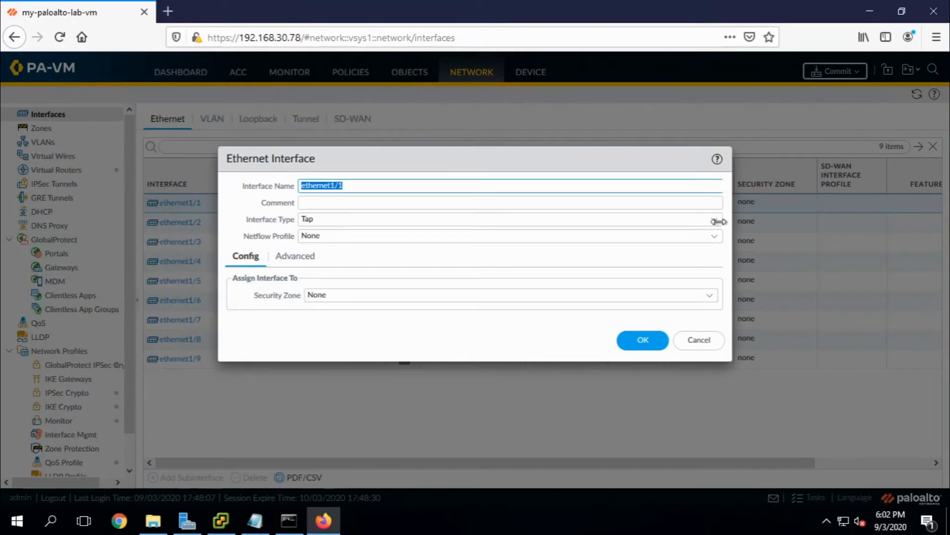
pyautogui.click(716, 223)
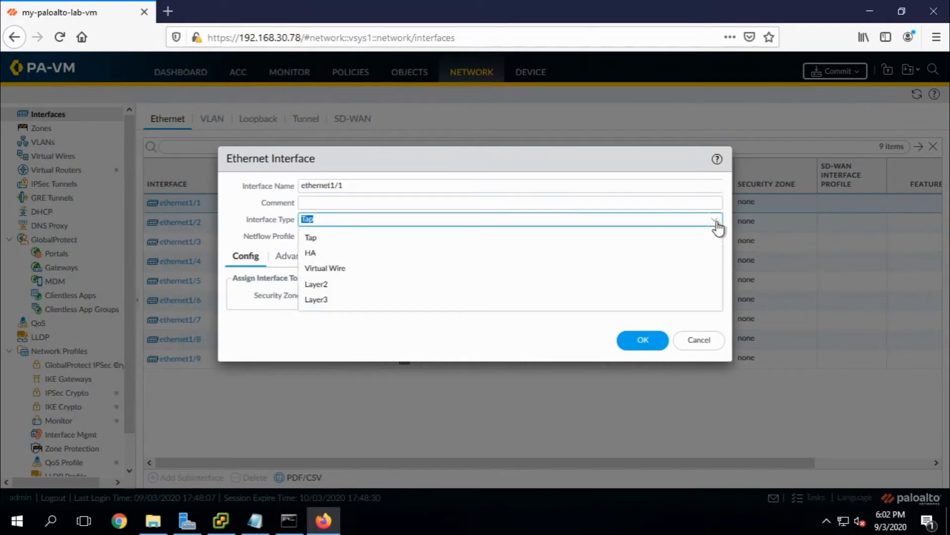
pyautogui.click(557, 305)
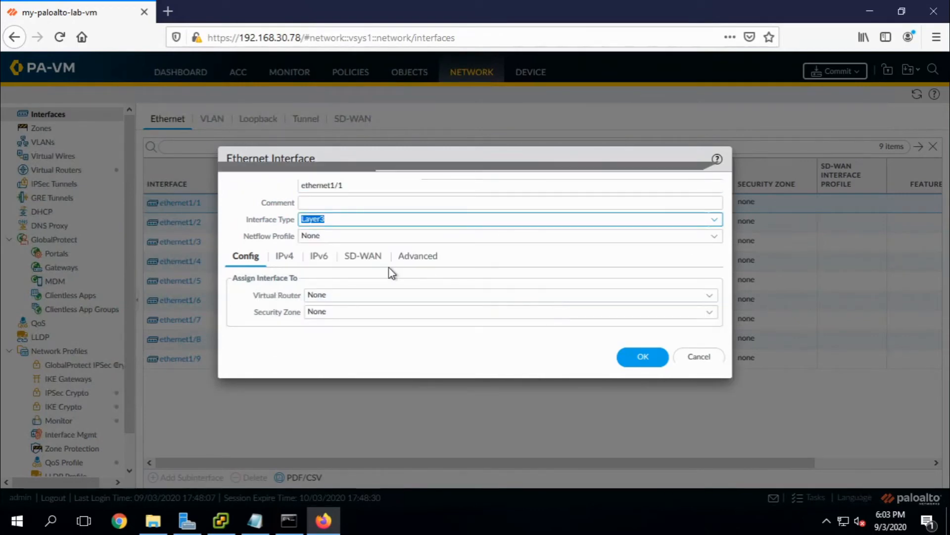
pyautogui.click(710, 297)
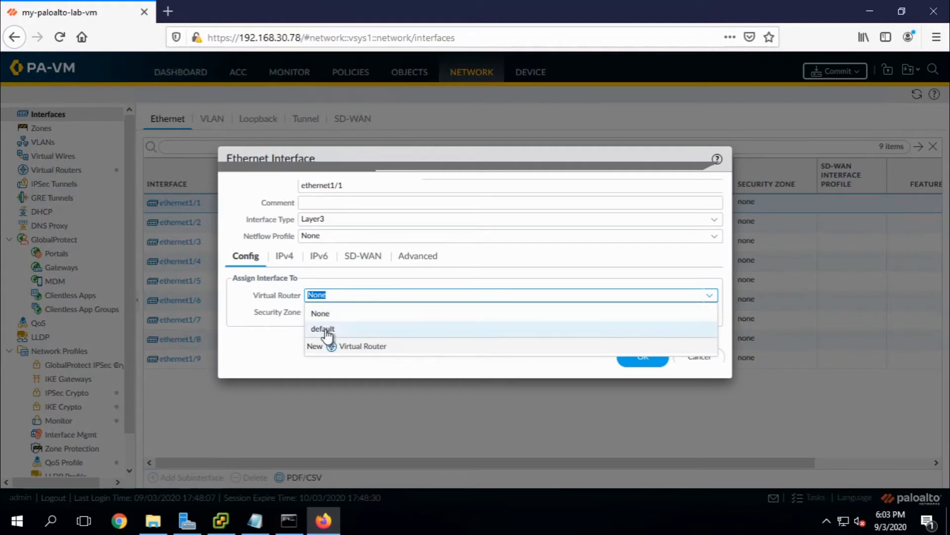
pyautogui.click(328, 332)
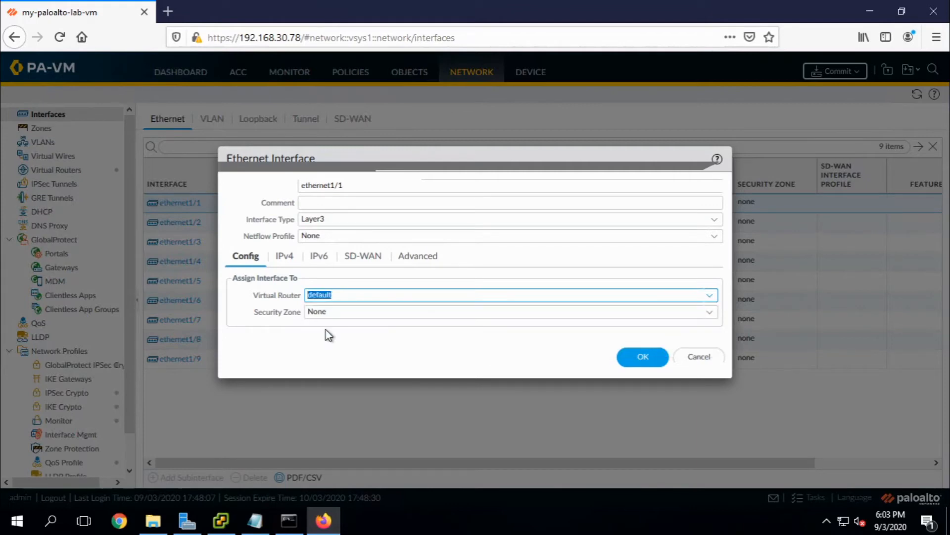
# Assign ethernet1/1 to a new trust zone with User Identification enabled.
pyautogui.click(712, 321)
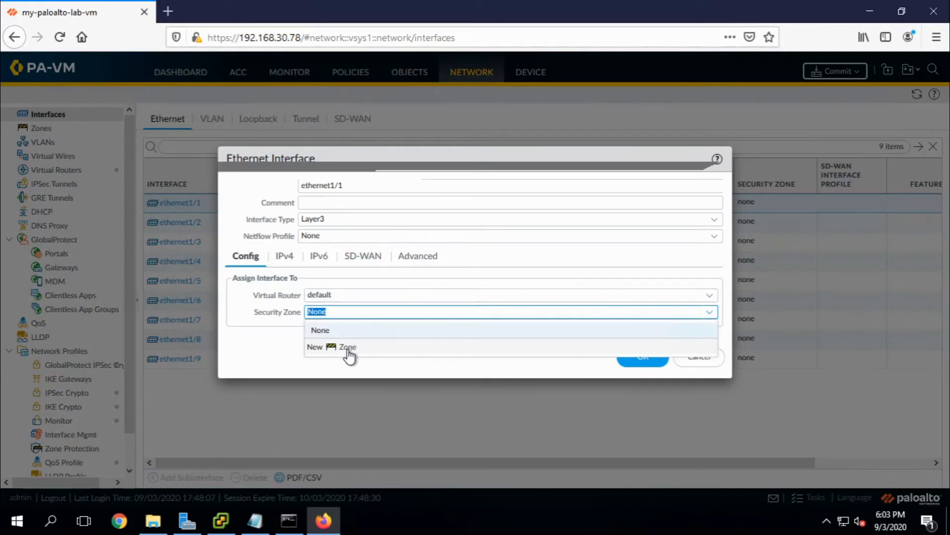
pyautogui.click(348, 347)
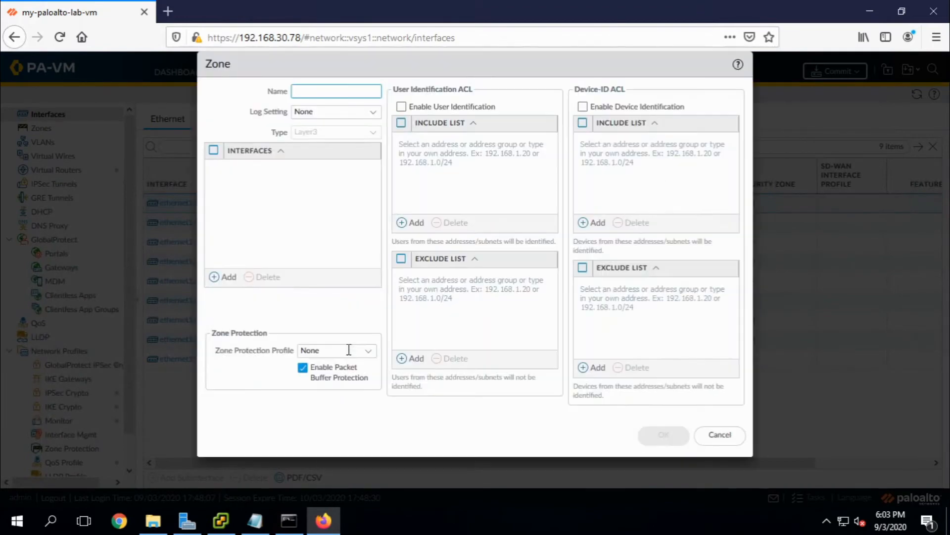
pyautogui.write('trust')
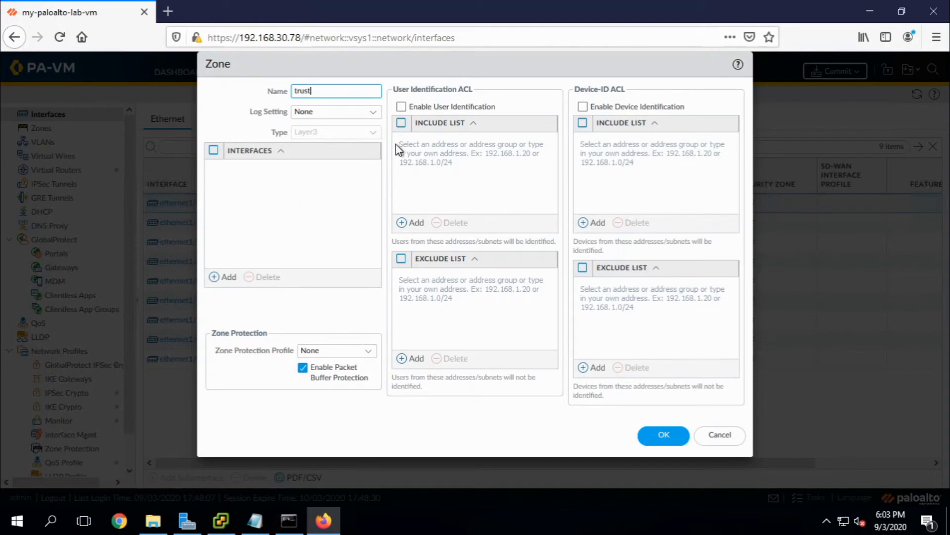
pyautogui.click(402, 107)
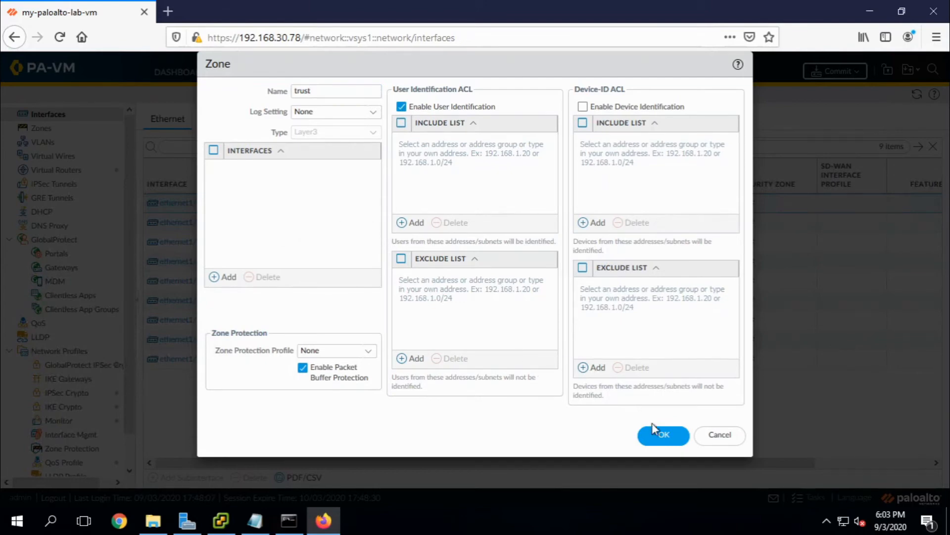
pyautogui.click(661, 434)
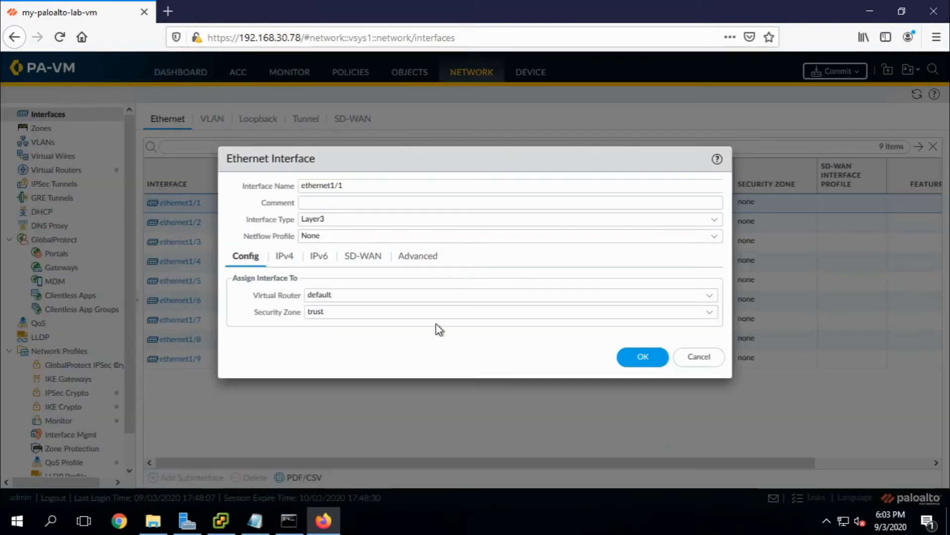
# Set ethernet1/1 IPv4 to DHCP Client with automatic default route creation turned off.
pyautogui.click(283, 258)
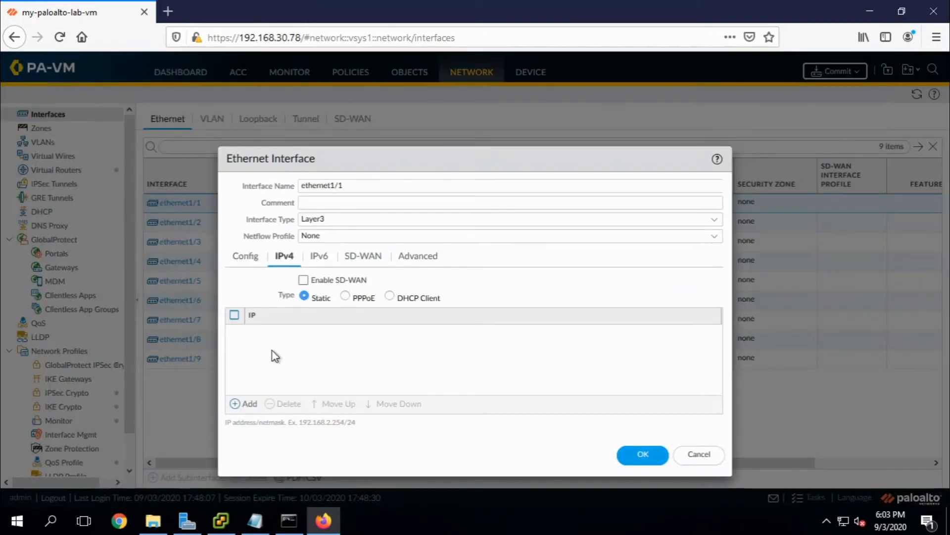
pyautogui.click(391, 297)
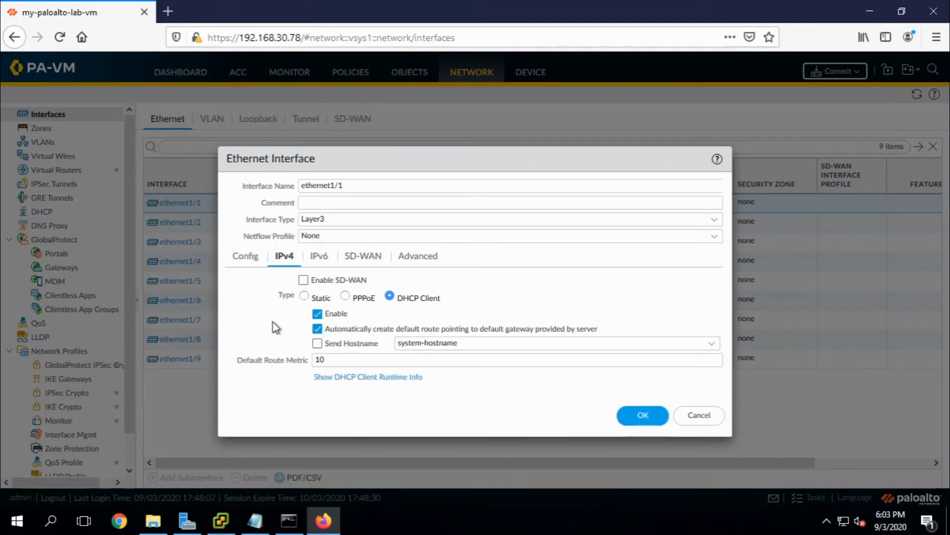
pyautogui.click(317, 329)
pyautogui.click(422, 257)
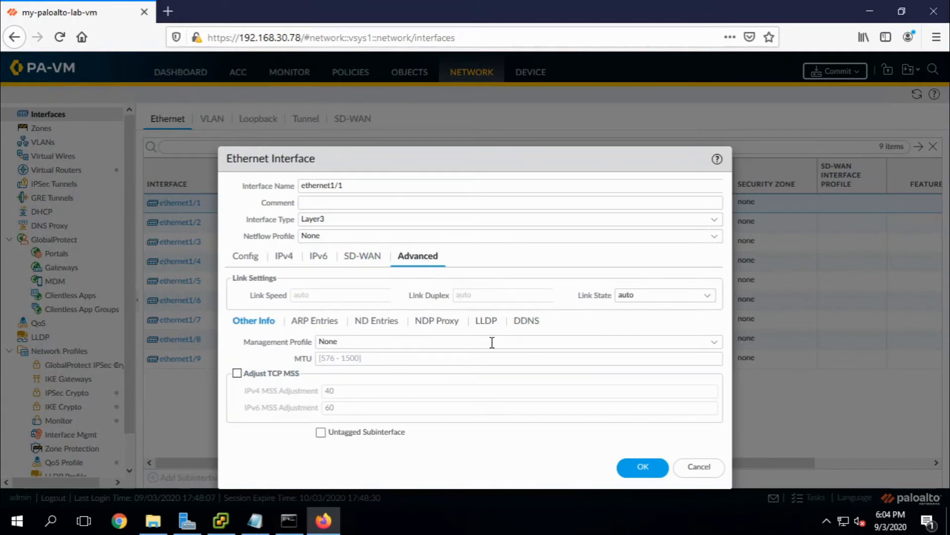
# Give ethernet1/1 a new allow-access profile permitting HTTPS, SSH, Ping and User-ID, and save it.
pyautogui.click(714, 348)
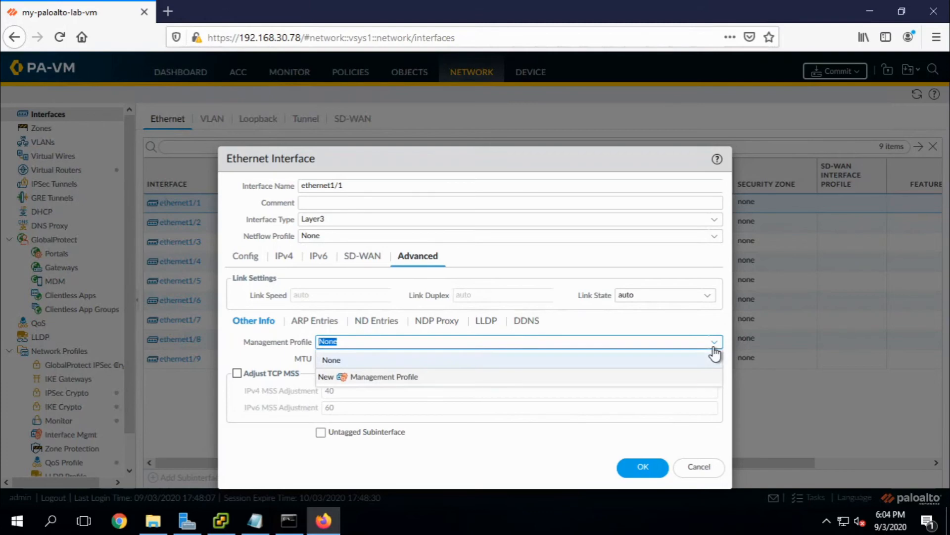
pyautogui.click(384, 382)
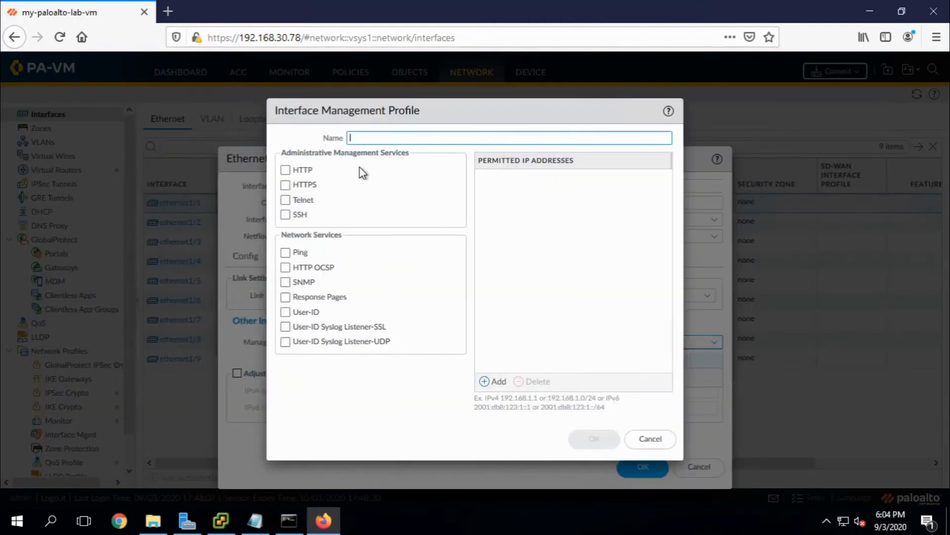
pyautogui.write('allow-access')
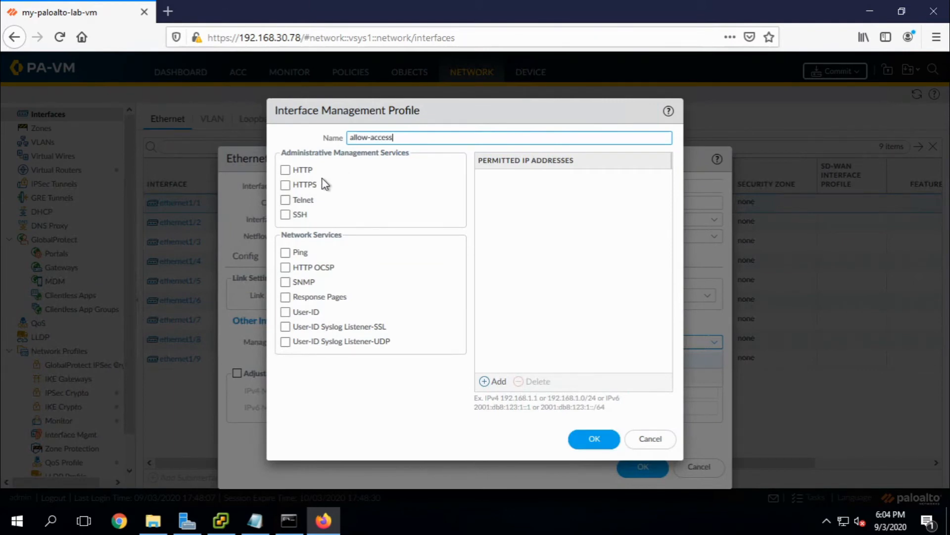
pyautogui.click(294, 185)
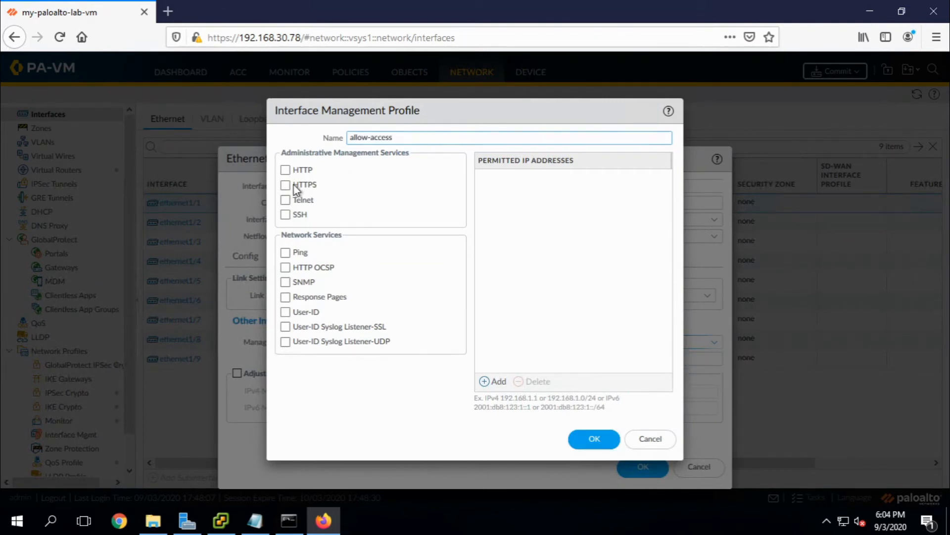
pyautogui.click(297, 217)
pyautogui.click(300, 257)
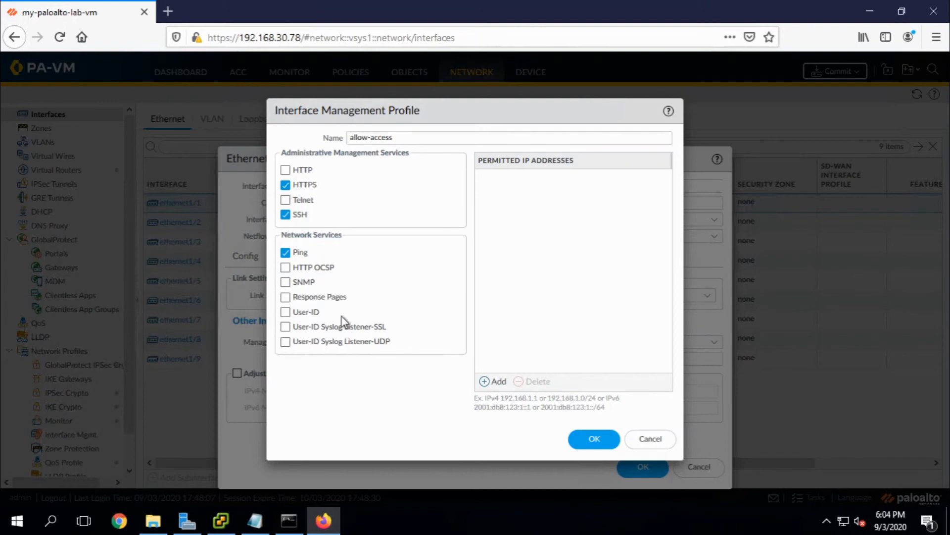
pyautogui.click(308, 314)
pyautogui.click(590, 442)
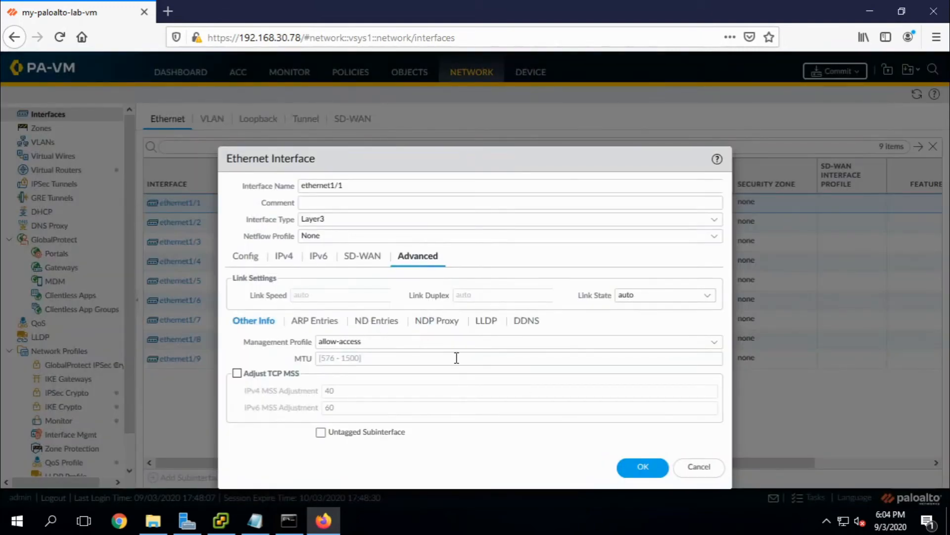
pyautogui.click(637, 468)
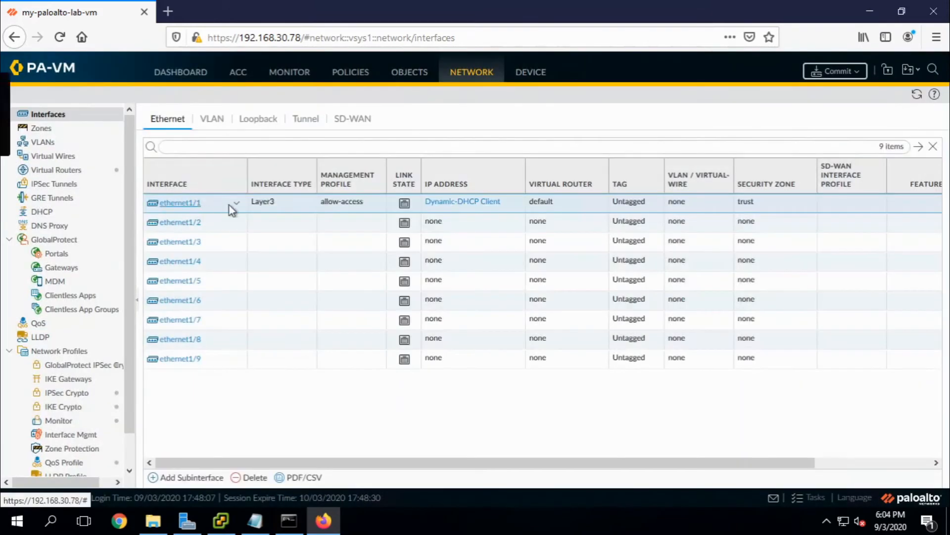
# Make ethernet1/2 a Layer3 interface on the default virtual router.
pyautogui.click(181, 225)
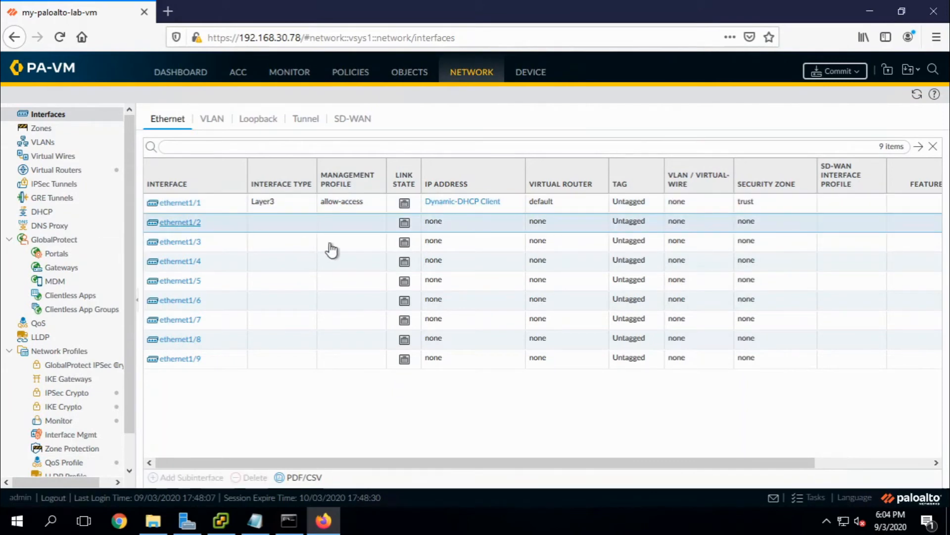
pyautogui.click(192, 224)
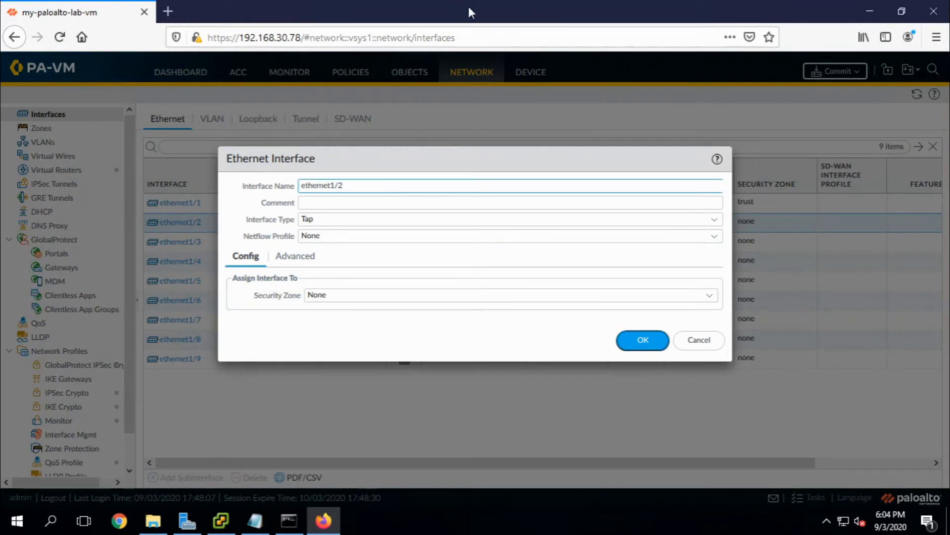
pyautogui.click(716, 221)
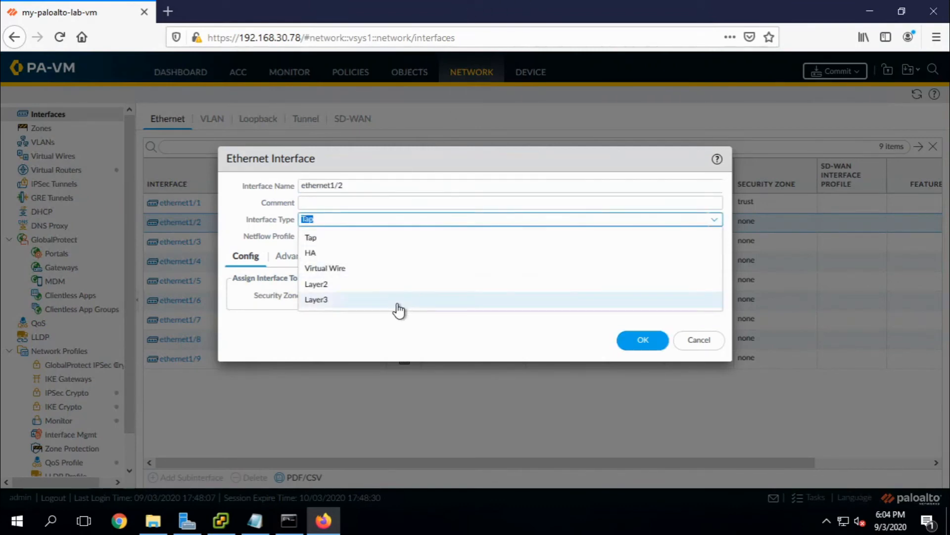
pyautogui.click(493, 299)
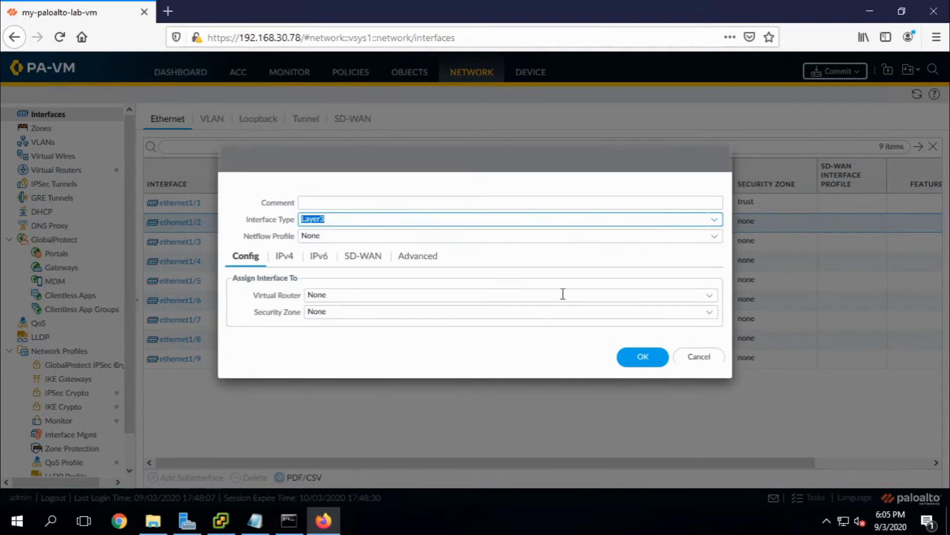
pyautogui.click(710, 295)
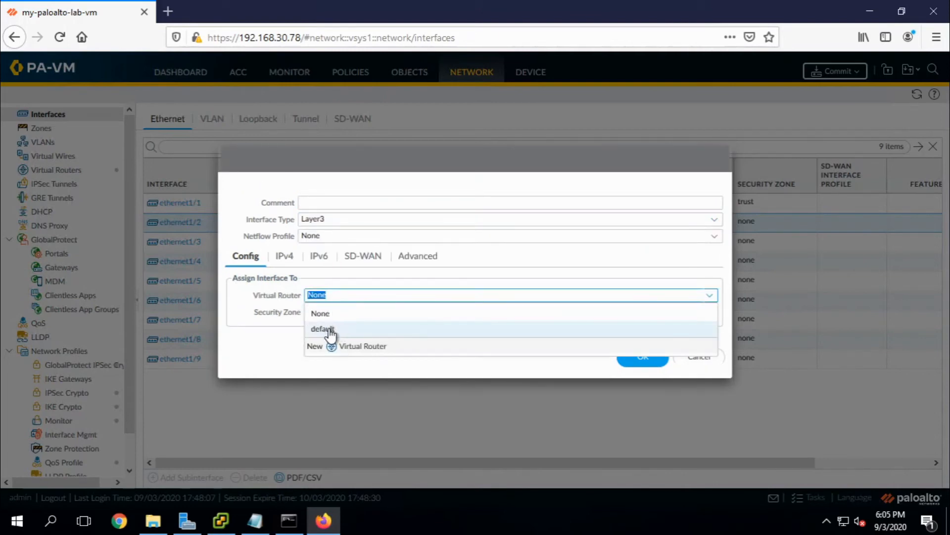
pyautogui.click(330, 331)
# Assign ethernet1/2 to a newly created untrust security zone.
pyautogui.click(710, 313)
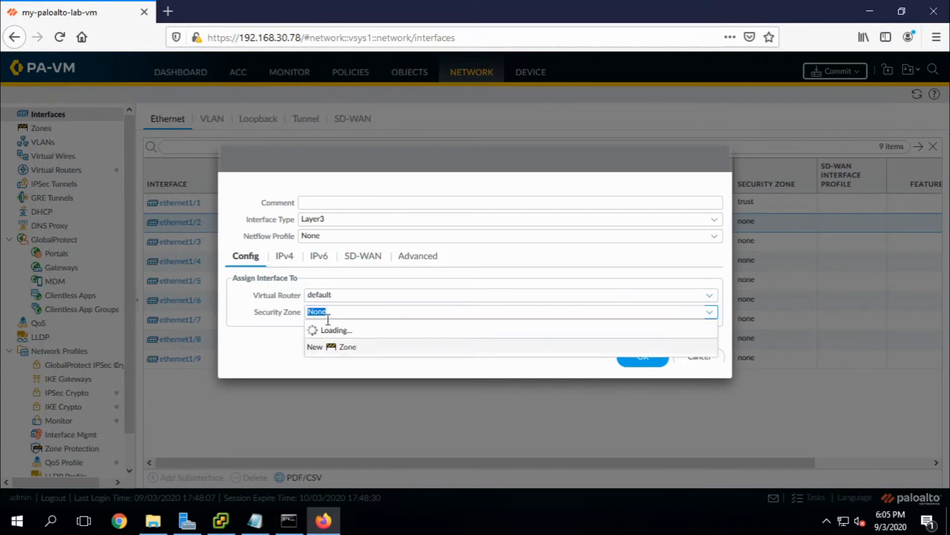
pyautogui.click(351, 366)
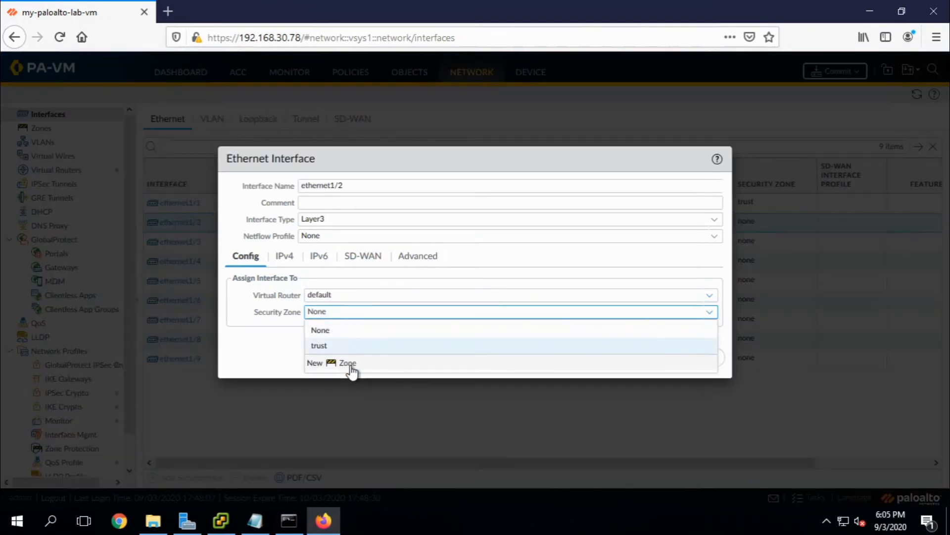
pyautogui.write('untrust')
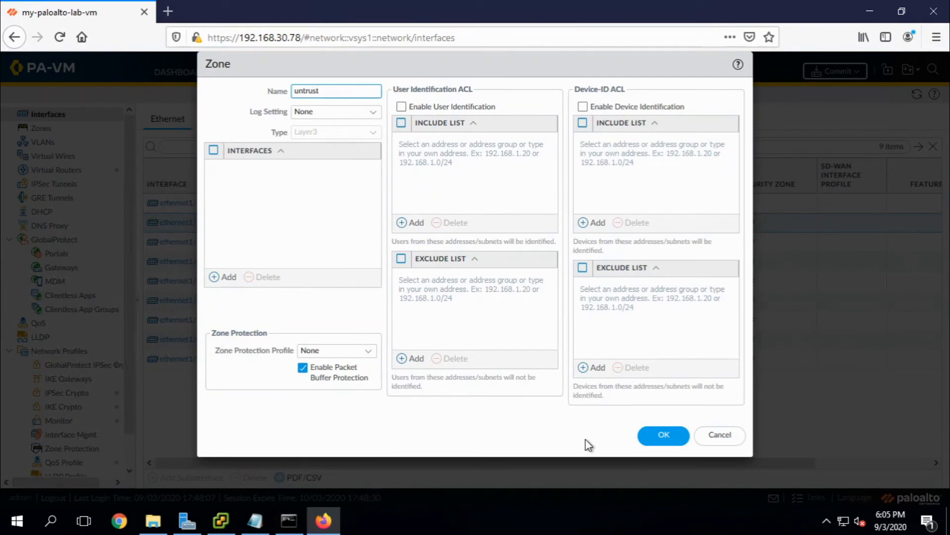
pyautogui.click(666, 435)
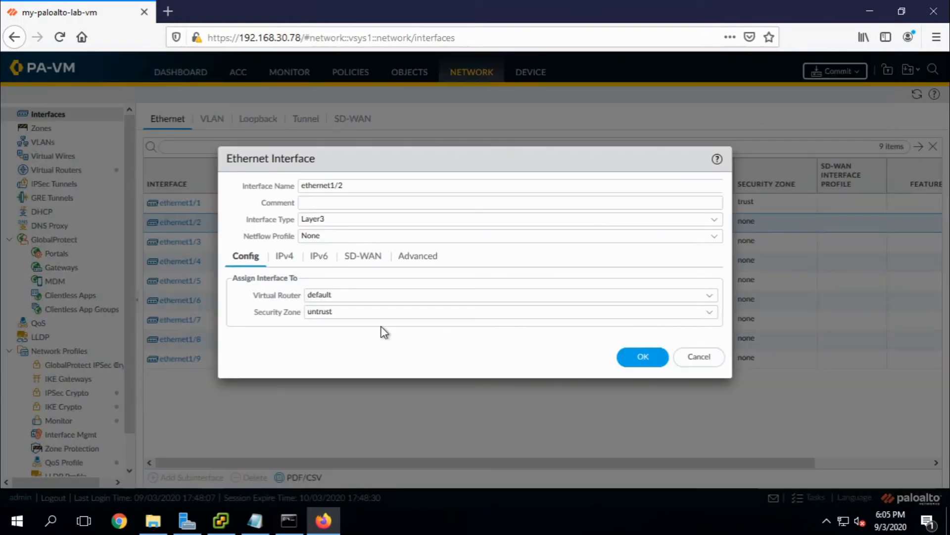
# Add the static IPv4 address 9.9.9.9/24 to ethernet1/2.
pyautogui.click(285, 257)
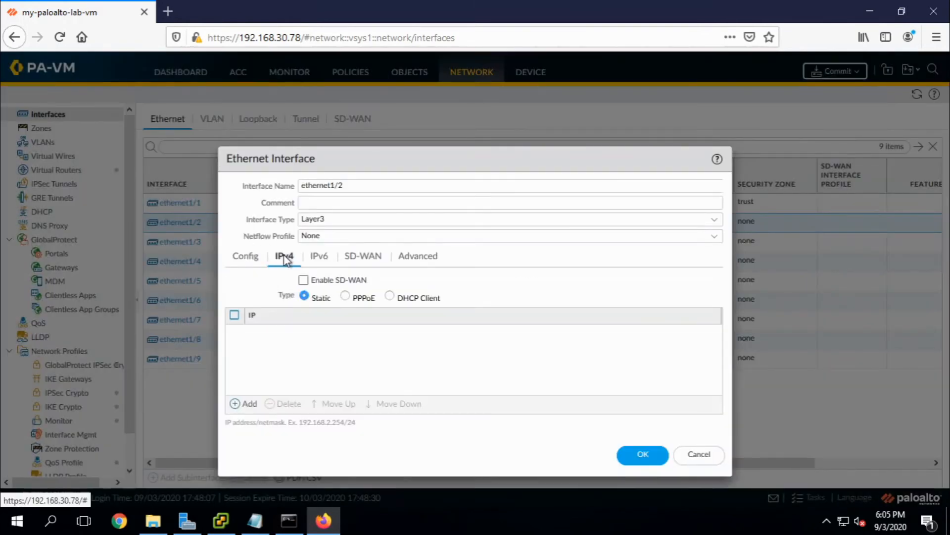
pyautogui.click(236, 404)
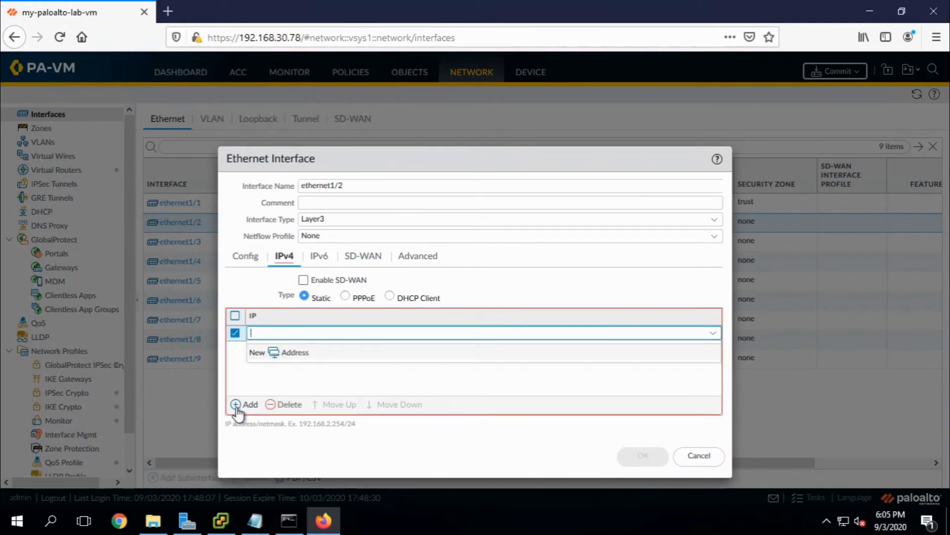
pyautogui.write('9.9.9.')
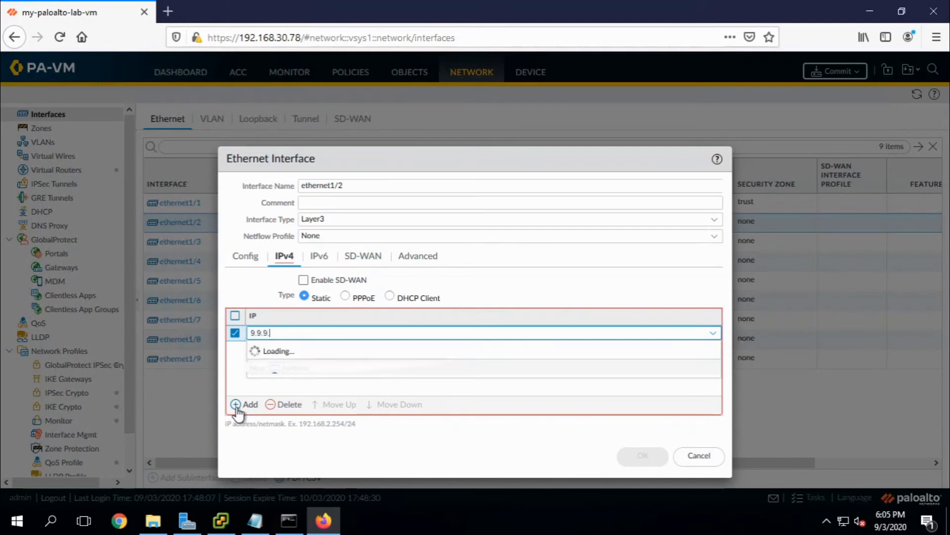
pyautogui.write('9')
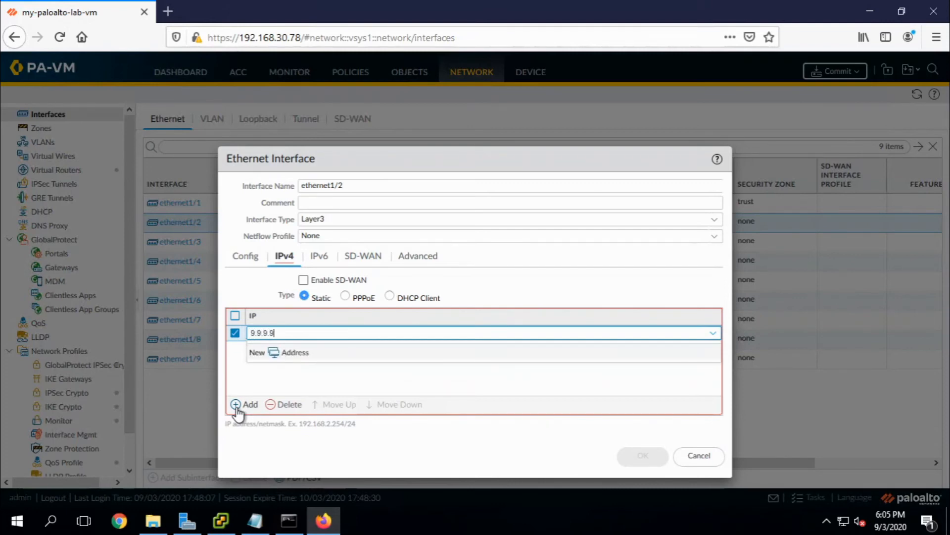
pyautogui.write('/24')
pyautogui.click(292, 388)
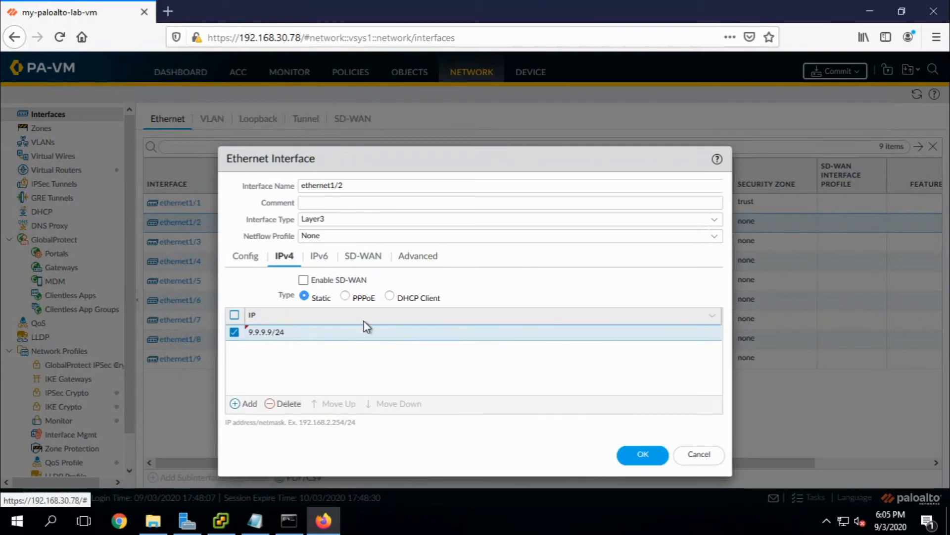
# Start a new management profile from ethernet1/2's Advanced settings.
pyautogui.click(416, 264)
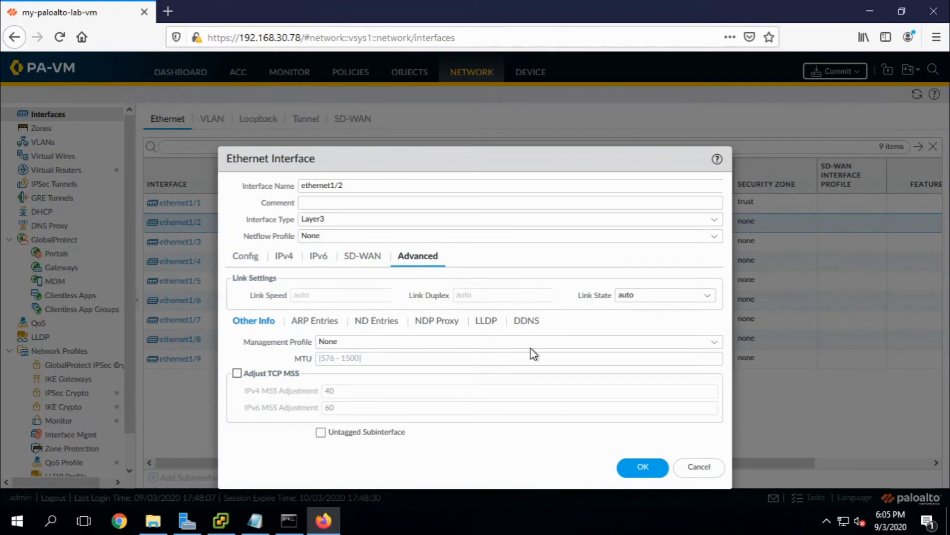
pyautogui.click(719, 349)
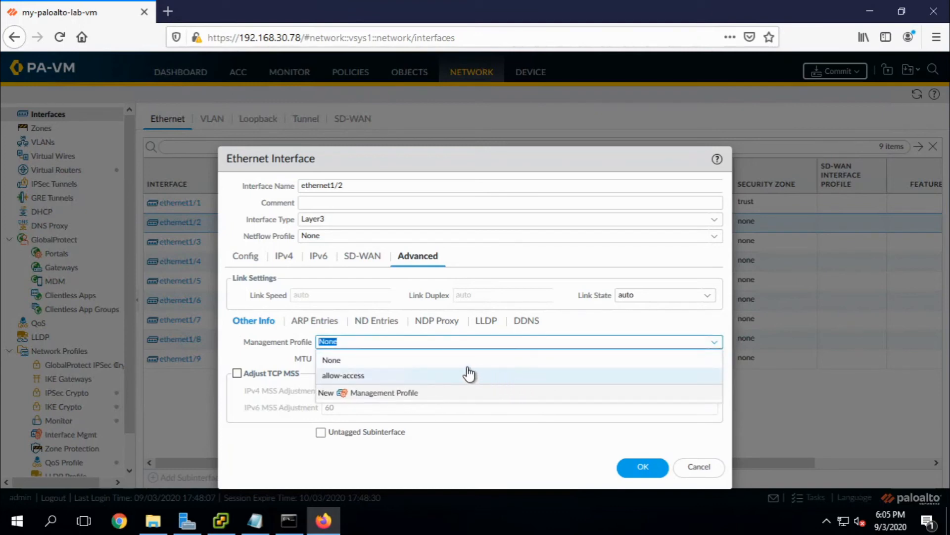
pyautogui.click(376, 398)
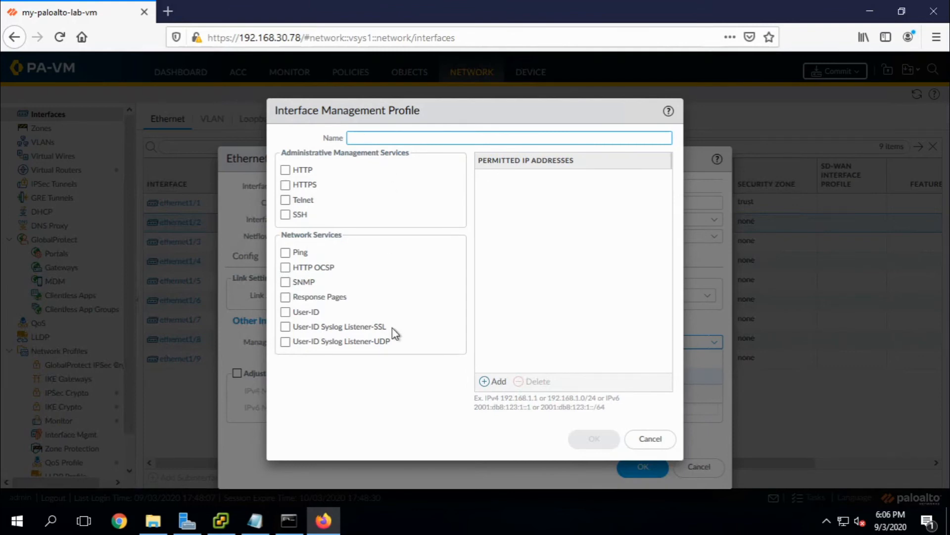
# Create a Ping-only profile that allows Ping and save ethernet1/2 with it.
pyautogui.click(299, 253)
pyautogui.click(376, 135)
pyautogui.write('Ping-only')
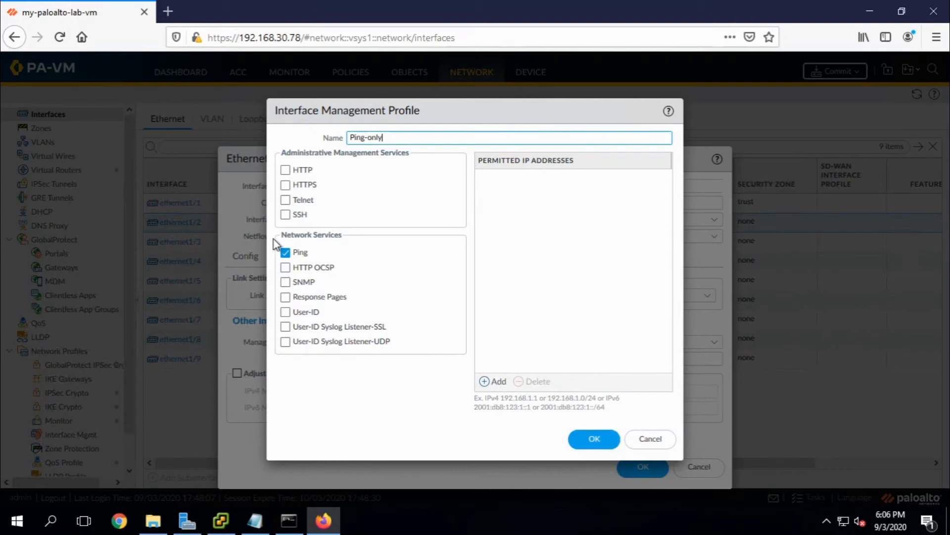
pyautogui.click(595, 442)
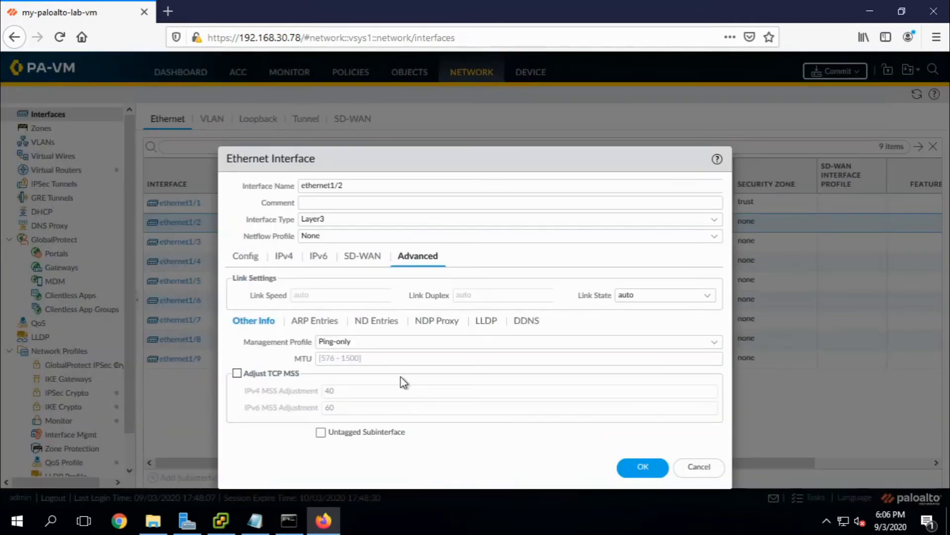
pyautogui.click(634, 474)
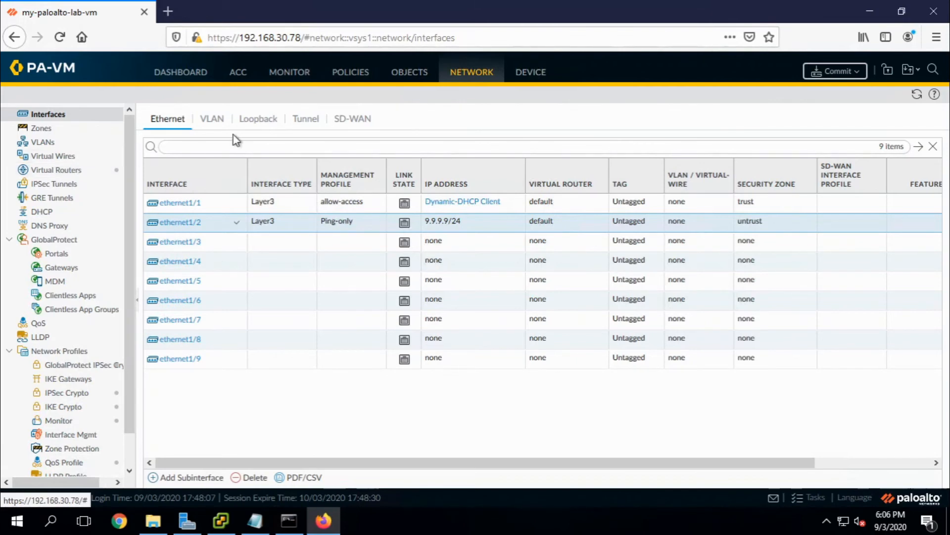
# Begin adding an IPv4 static route on the default virtual router.
pyautogui.click(69, 175)
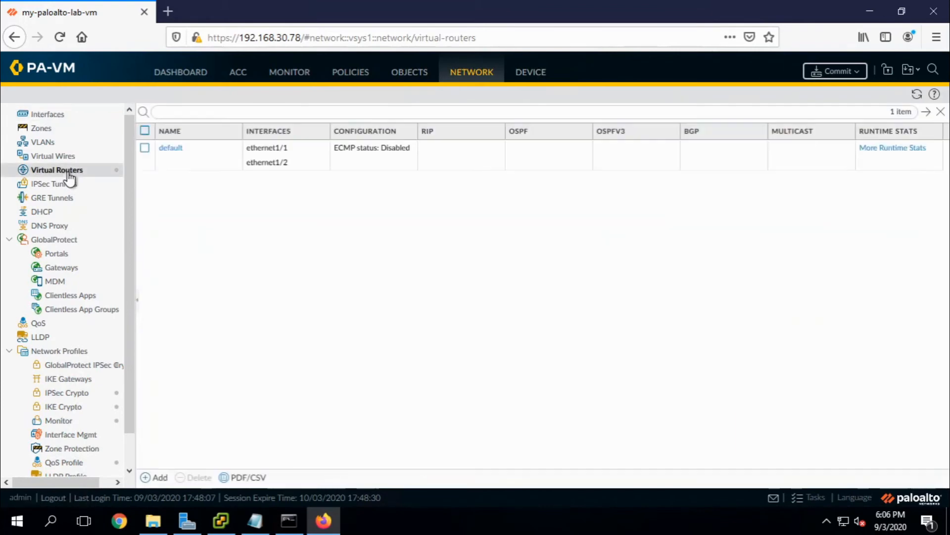
pyautogui.click(172, 153)
pyautogui.click(170, 148)
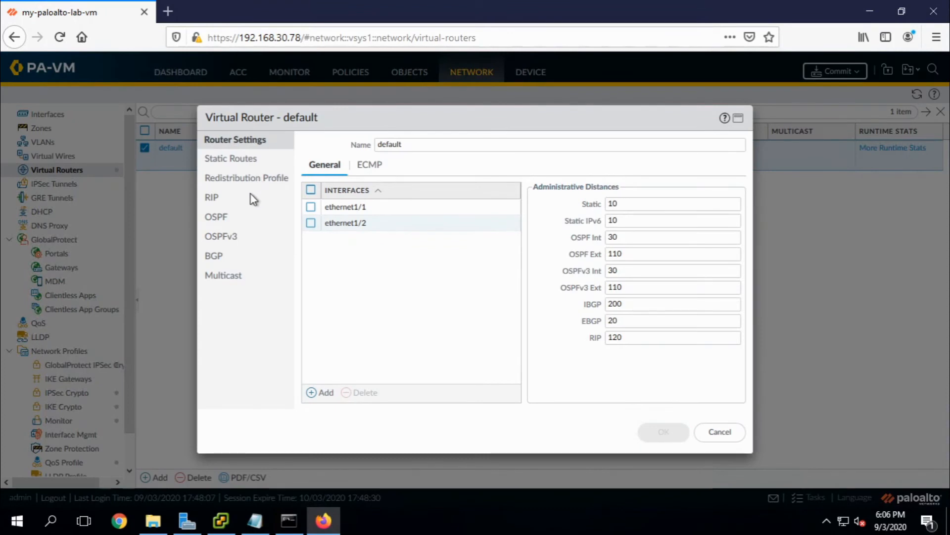
pyautogui.click(238, 161)
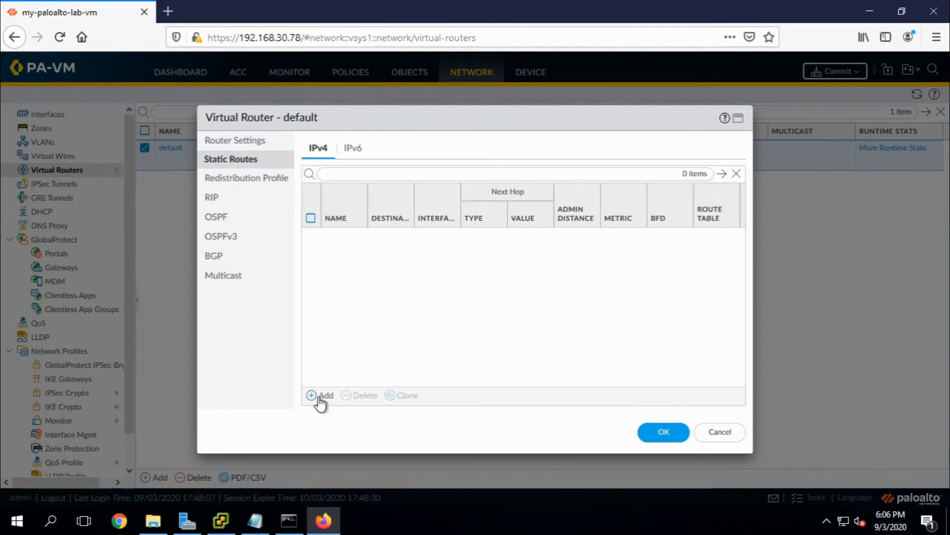
pyautogui.click(322, 395)
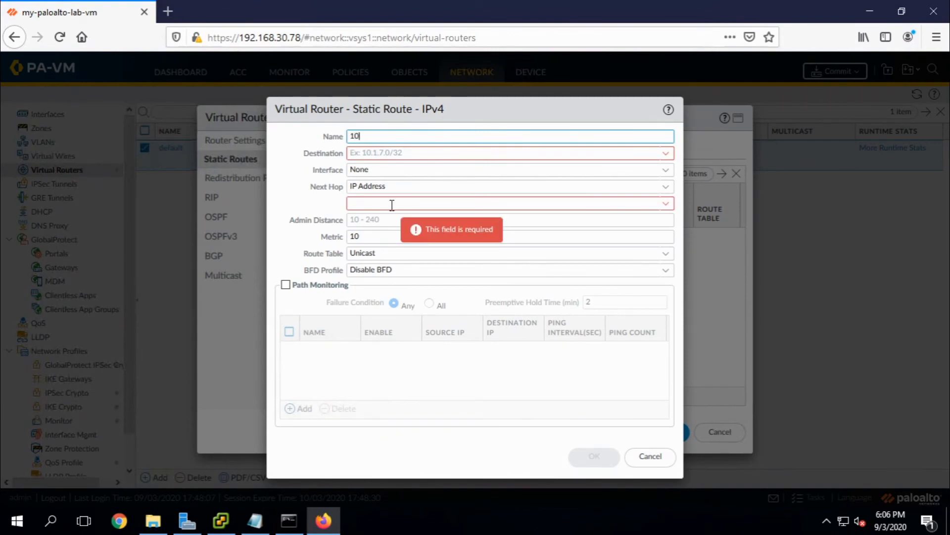
# Define route 10.0.0.0_8 to 10.0.0.0/8 via ethernet1/1, next hop 192.168.30.11.
pyautogui.write('10.0.0.0_8')
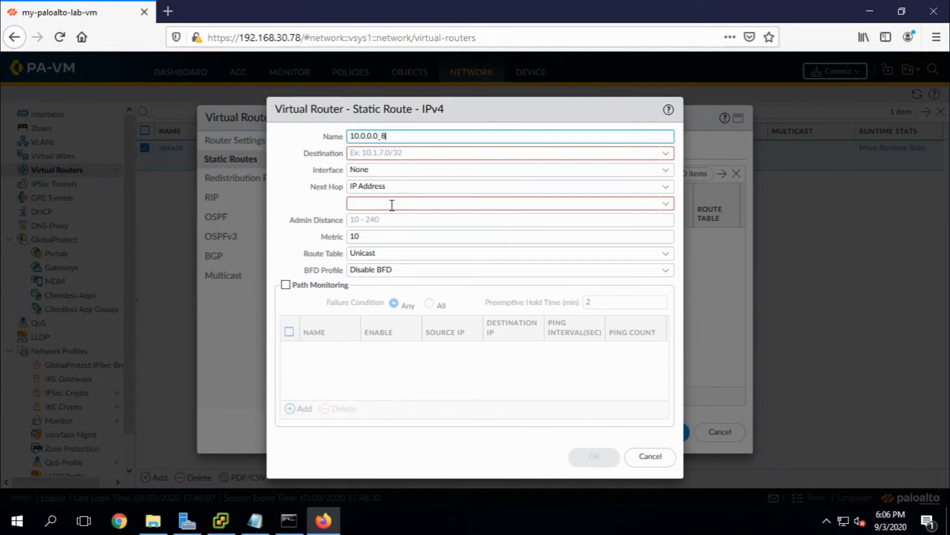
pyautogui.press('Tab')
pyautogui.write('1')
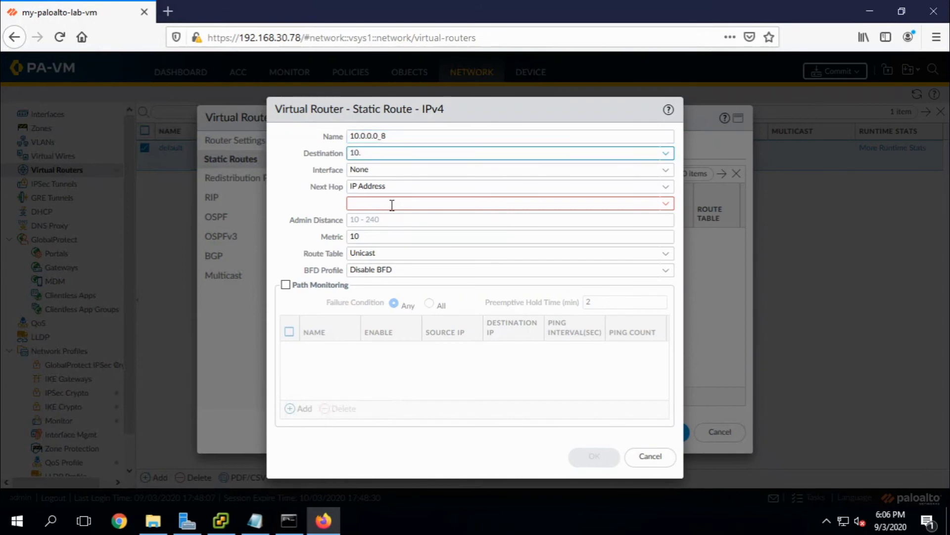
pyautogui.write('0.0.0.0/')
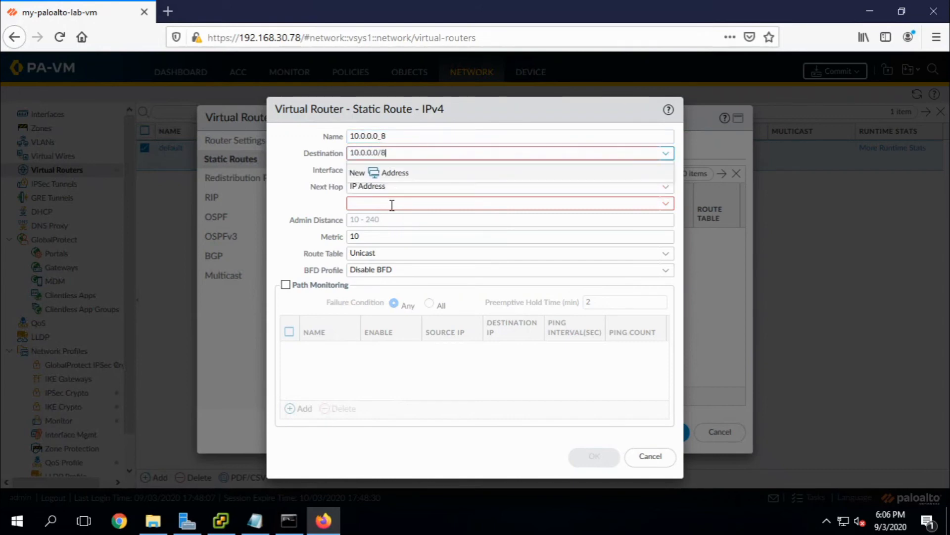
pyautogui.write('8')
pyautogui.press('Tab')
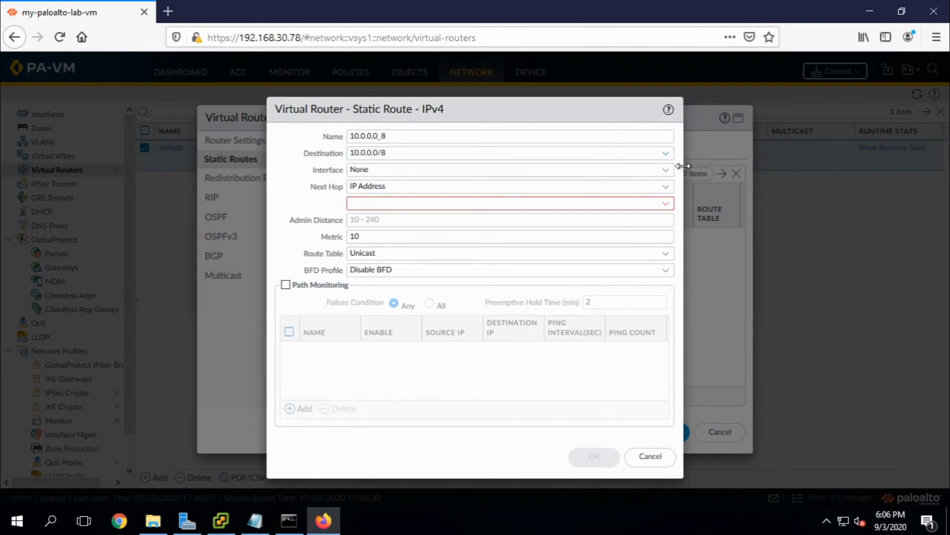
pyautogui.click(607, 169)
pyautogui.click(476, 203)
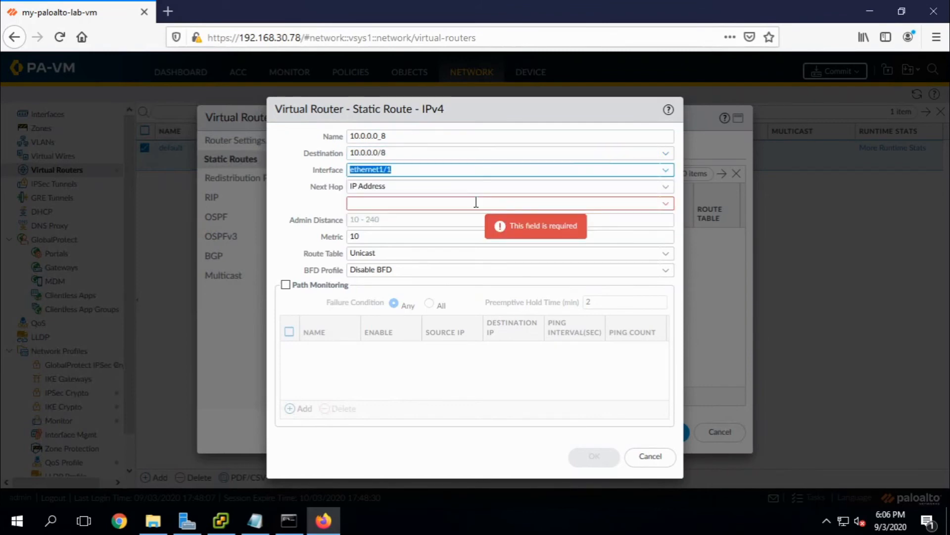
pyautogui.click(485, 204)
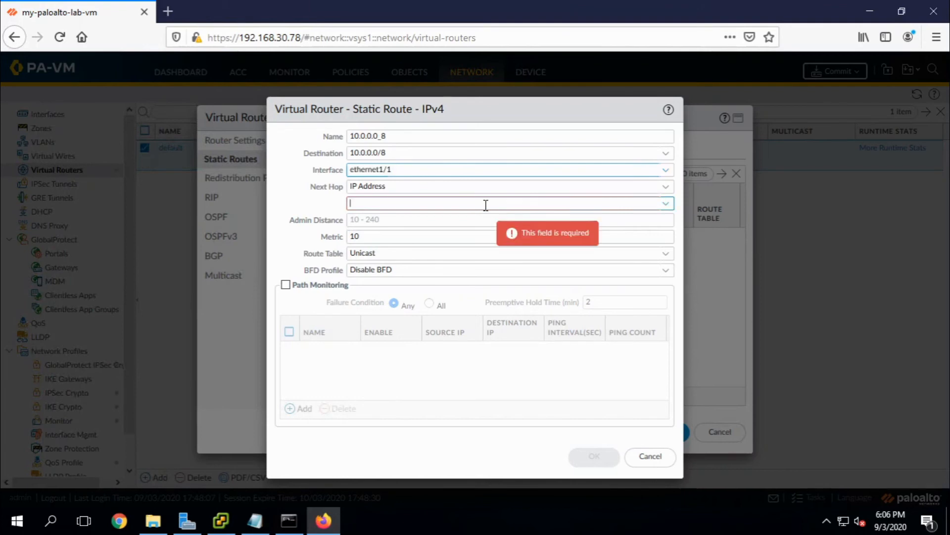
pyautogui.write('19')
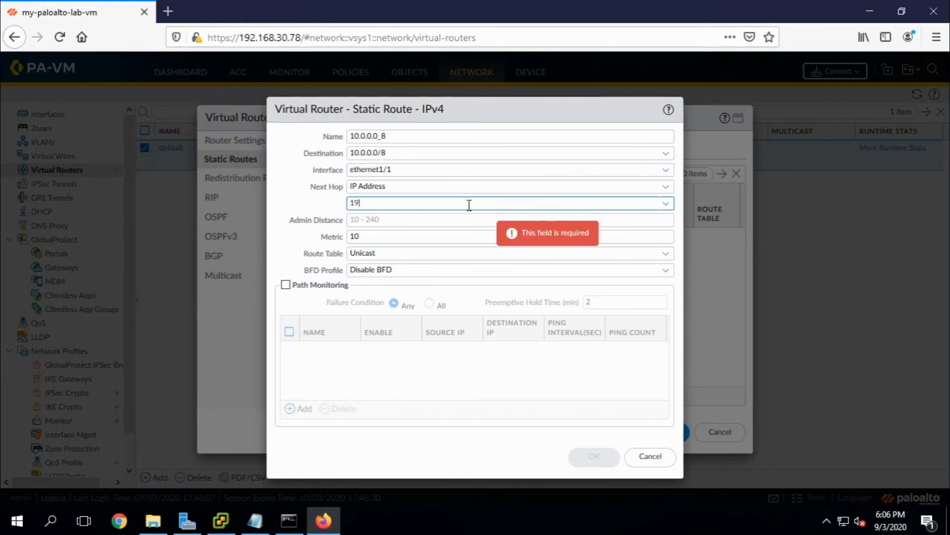
pyautogui.write('2.168.')
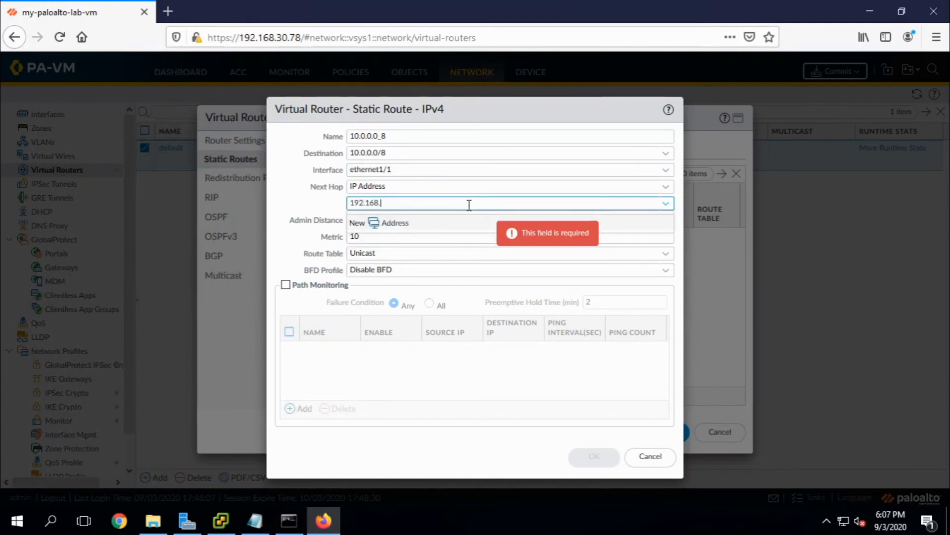
pyautogui.write('30.11')
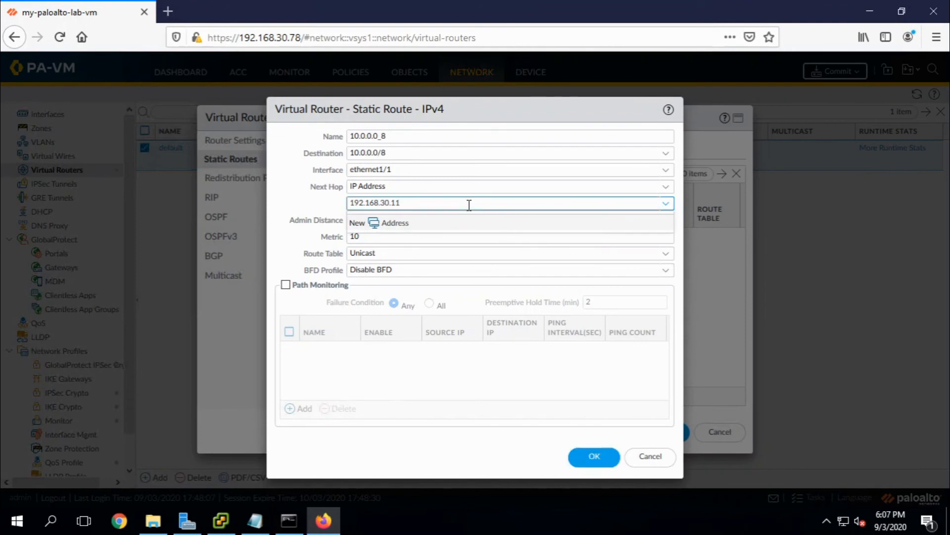
pyautogui.click(304, 195)
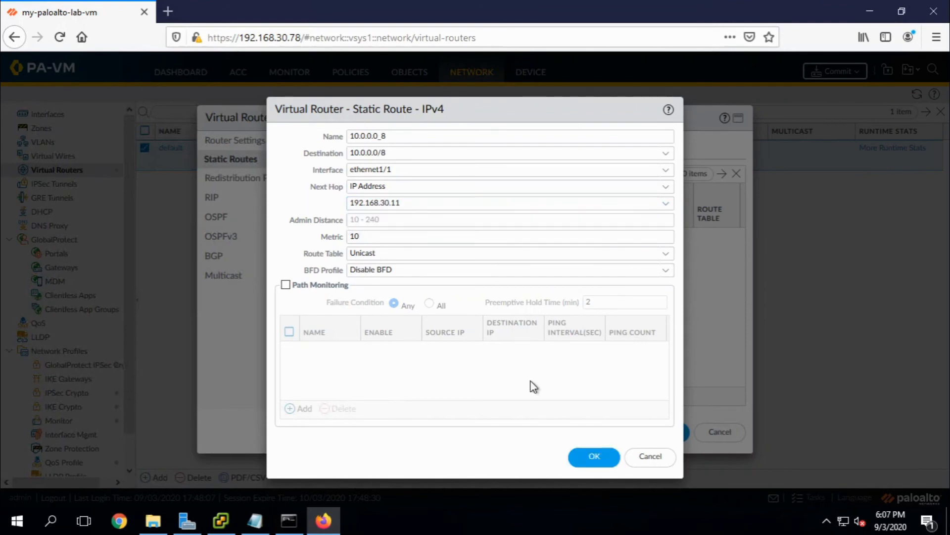
pyautogui.click(577, 457)
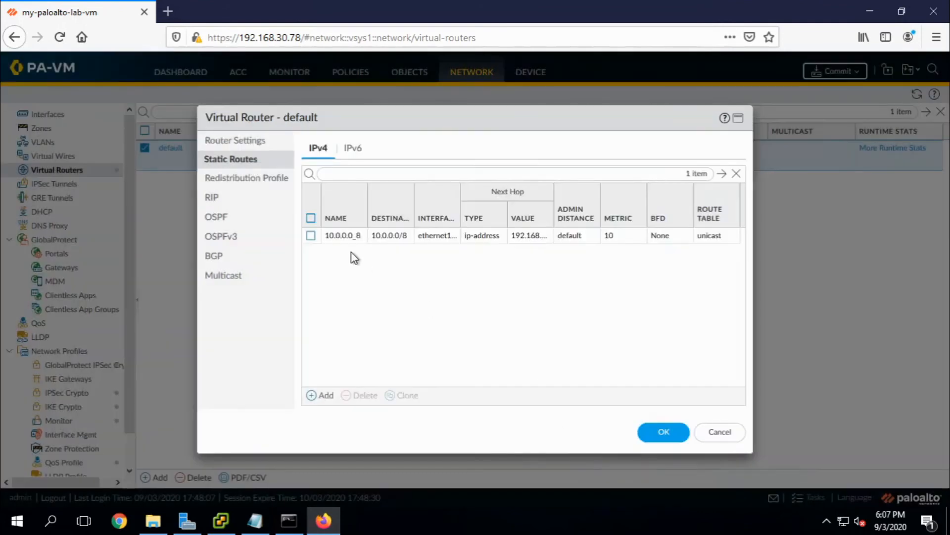
# Clone route 10.0.0.0_8 as 192.168.0.0_16 with destination 192.168.0.0/16.
pyautogui.click(311, 236)
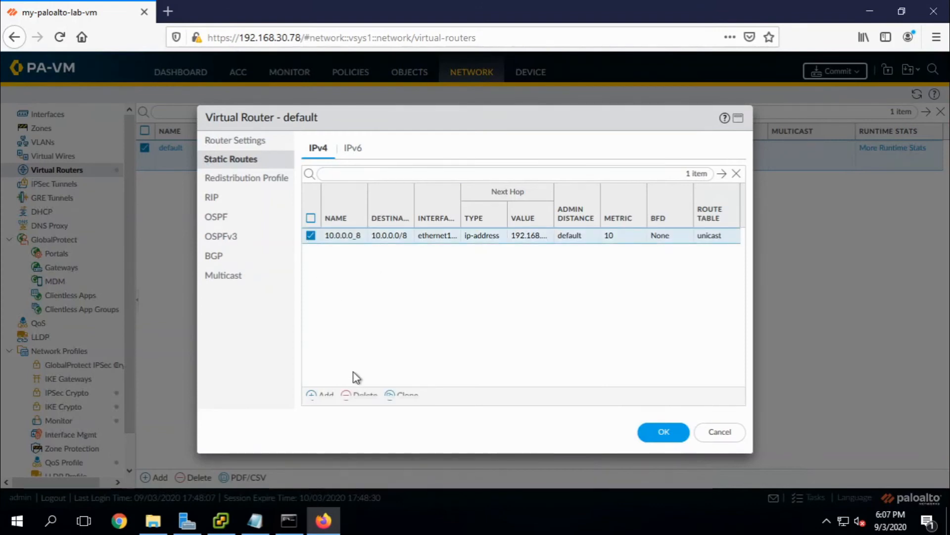
pyautogui.click(403, 396)
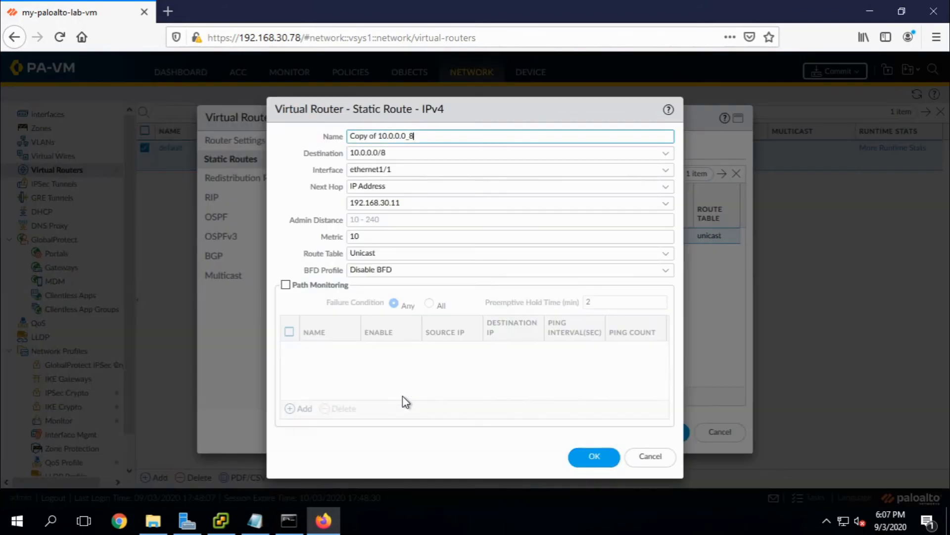
pyautogui.hotkey('ctrl', 'a')
pyautogui.write('1')
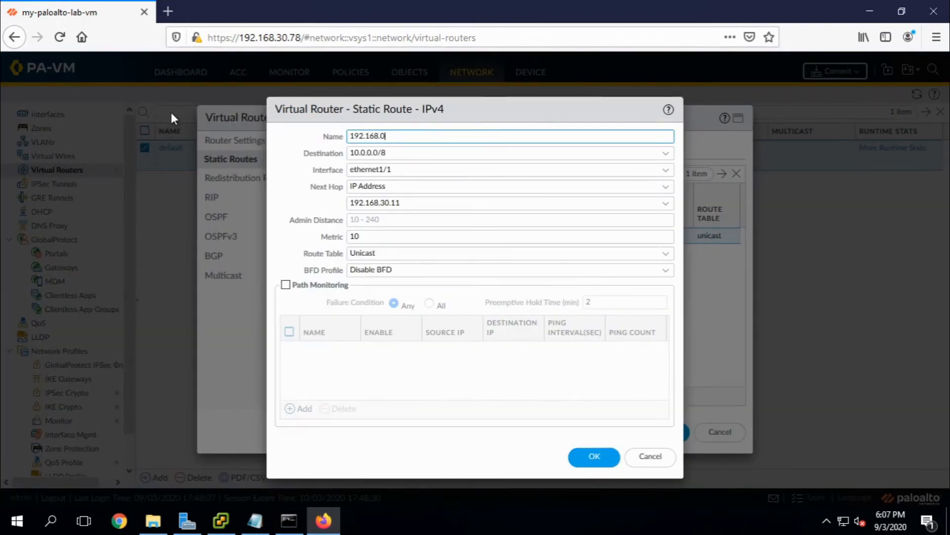
pyautogui.write('92.168.0.0_16')
pyautogui.press('Tab')
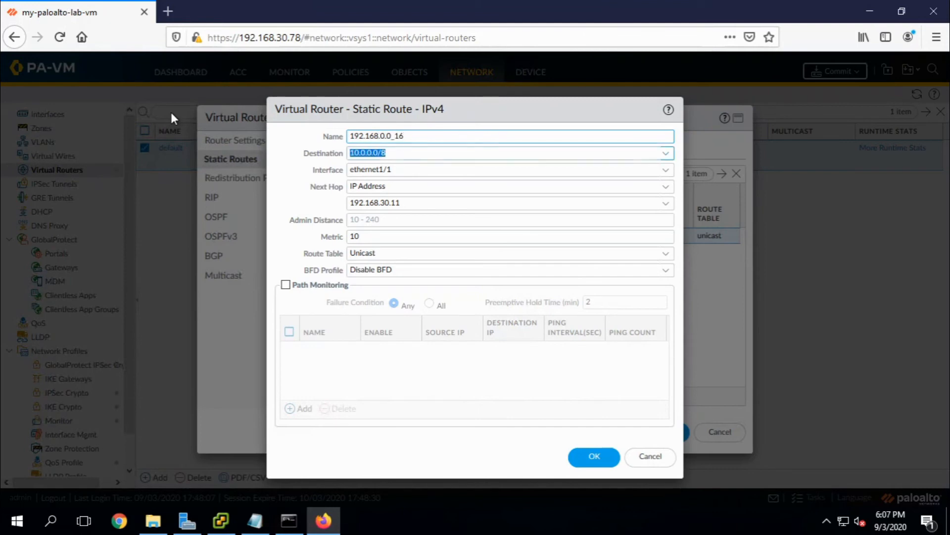
pyautogui.write('192.168')
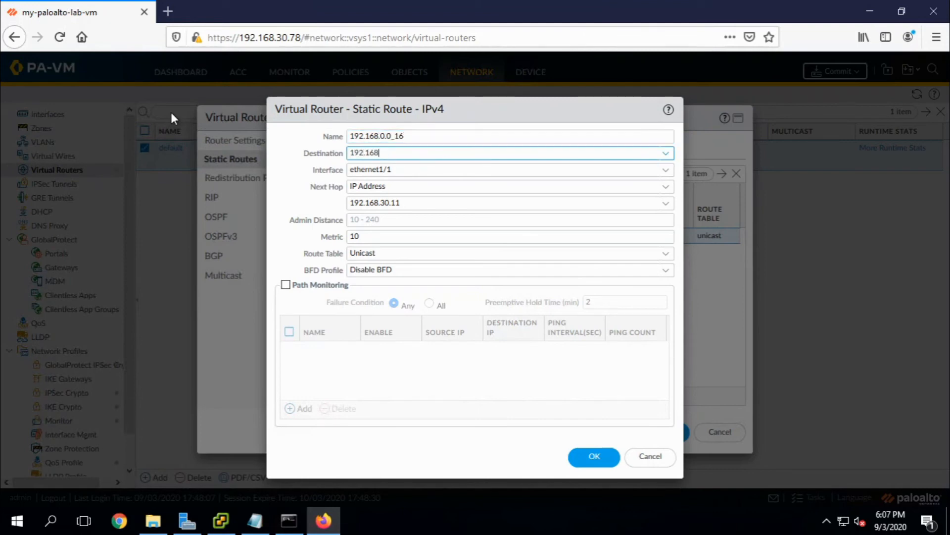
pyautogui.write('.0.0')
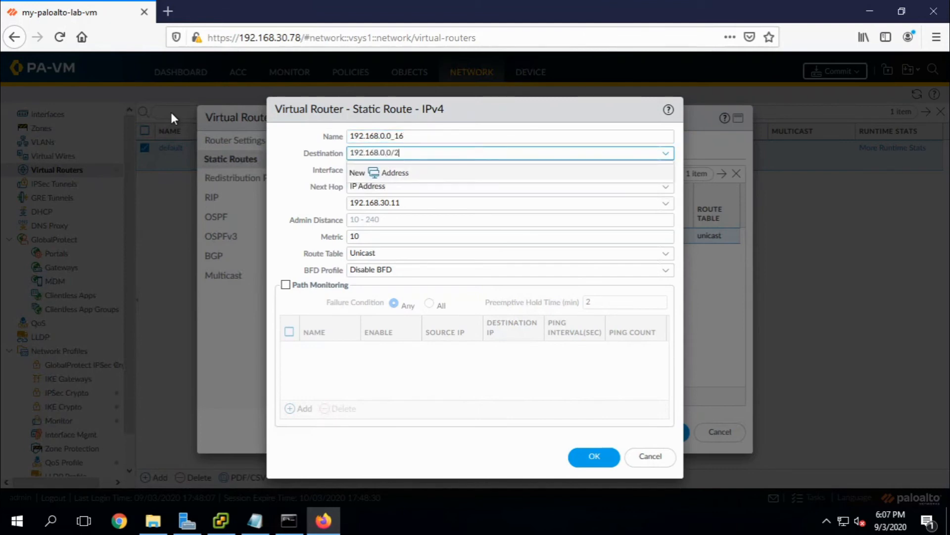
pyautogui.write('/2')
pyautogui.press('BackSpace')
pyautogui.write('16')
pyautogui.click(292, 138)
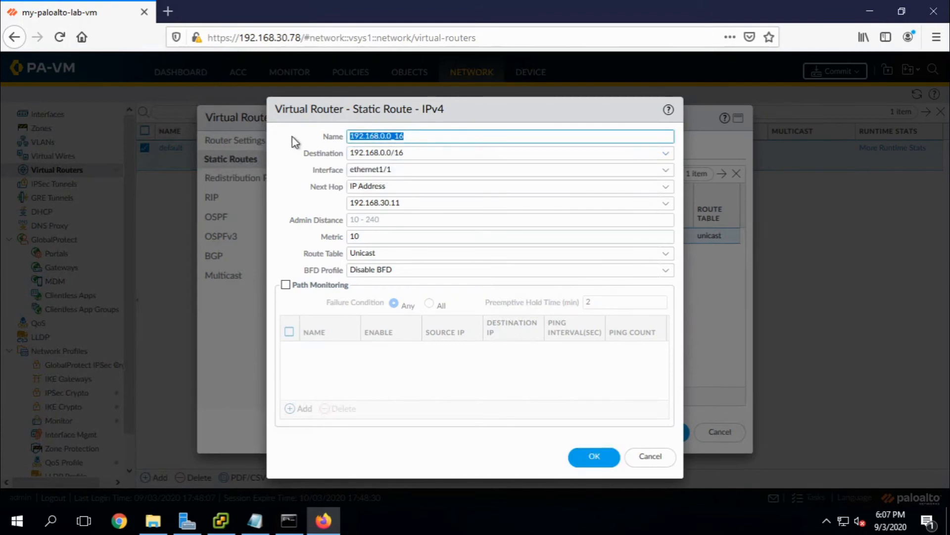
pyautogui.click(594, 457)
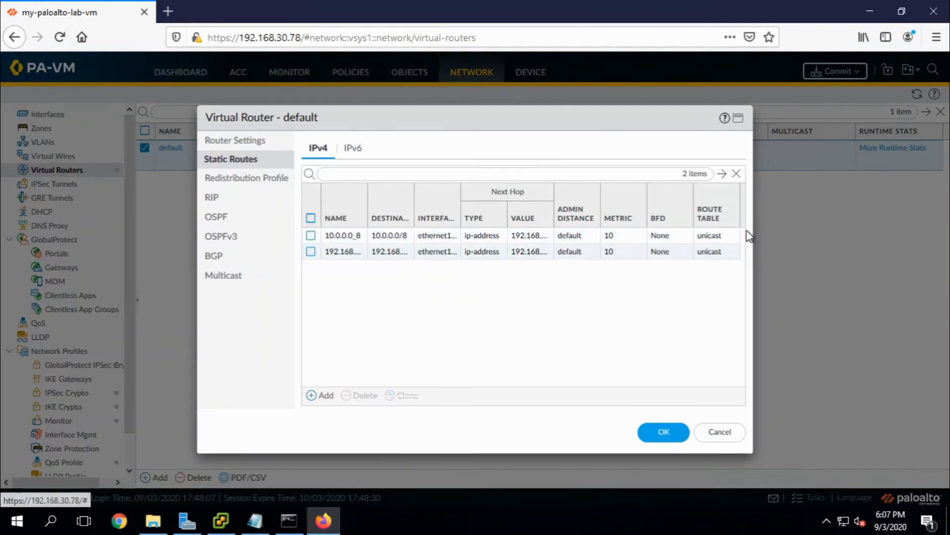
pyautogui.moveTo(750, 231); pyautogui.dragTo(797, 239)
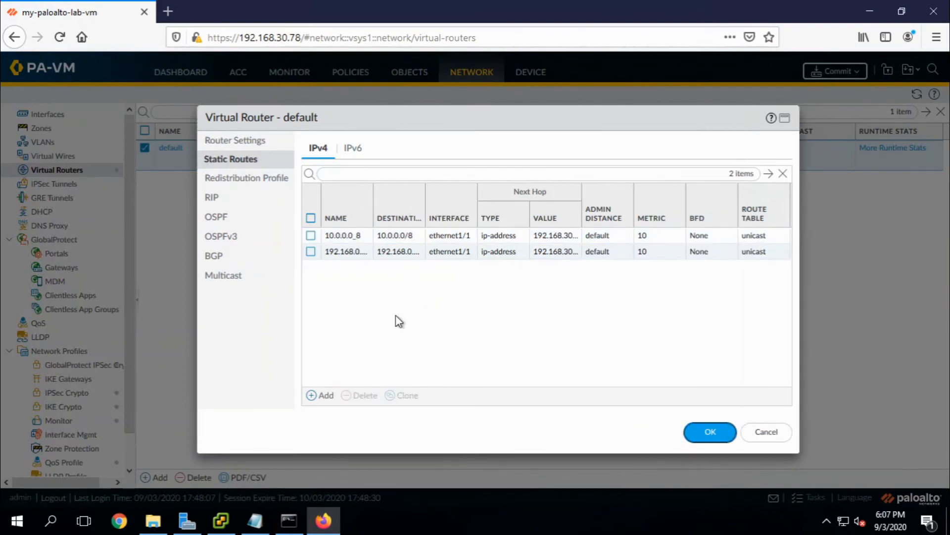
# Add a static route named default to 0.0.0.0/0 via ethernet1/2 with next hop 9.9.9.99.
pyautogui.click(318, 398)
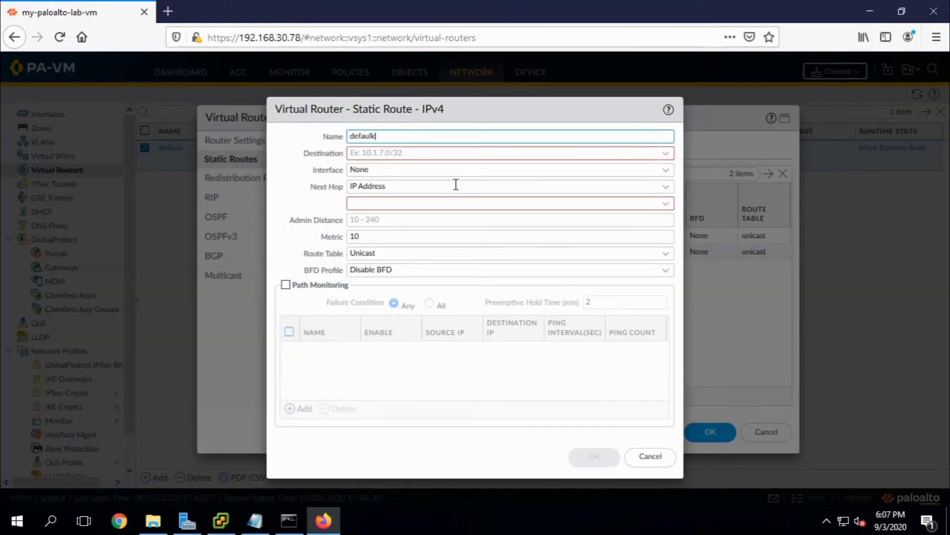
pyautogui.write('default')
pyautogui.press('Tab')
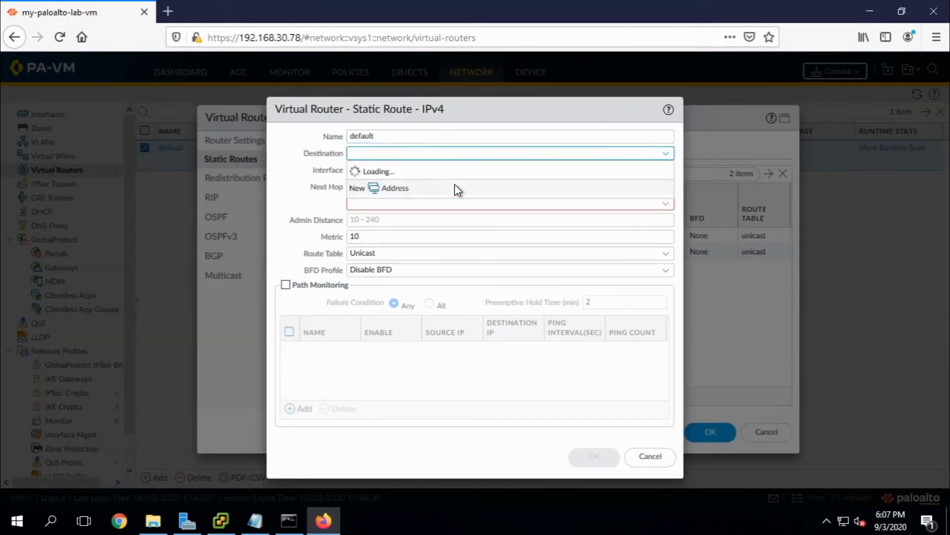
pyautogui.write('0.0.0.0/0')
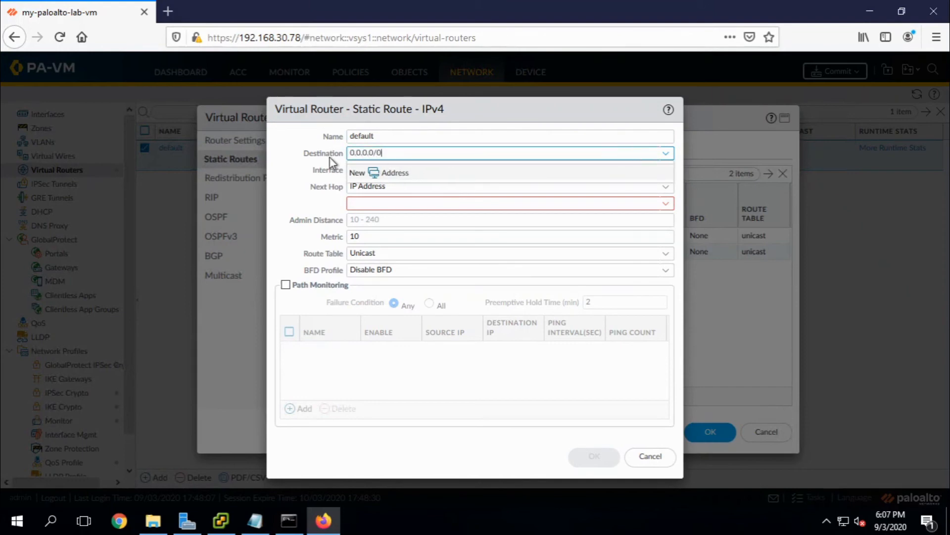
pyautogui.click(286, 150)
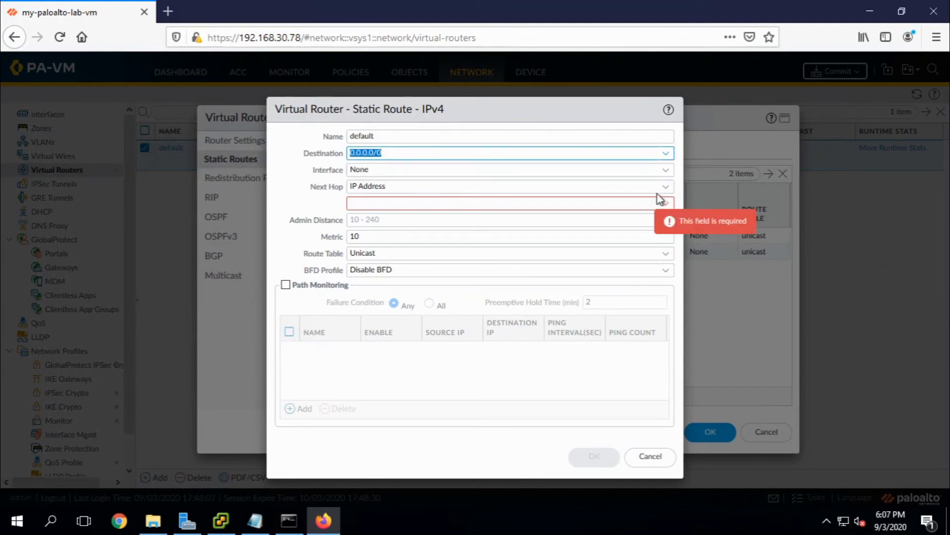
pyautogui.click(666, 170)
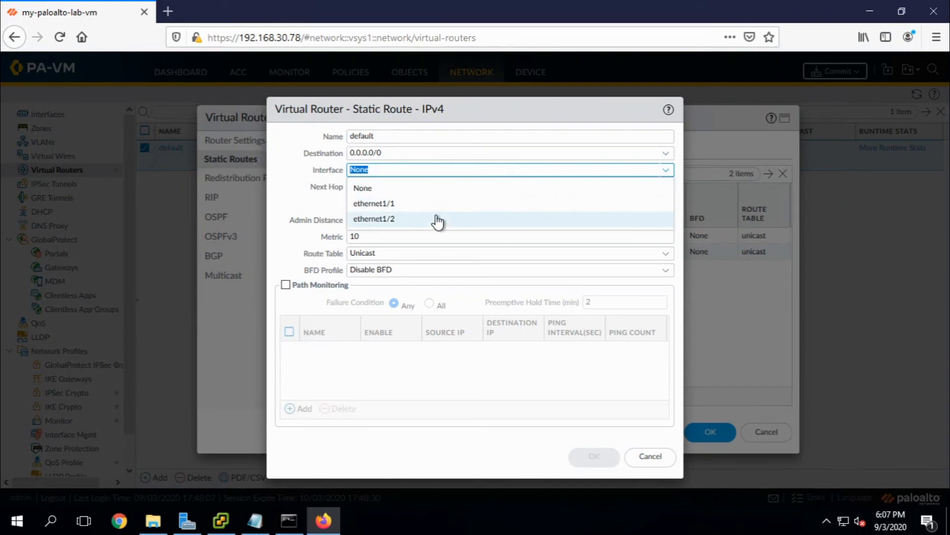
pyautogui.click(437, 219)
pyautogui.click(498, 203)
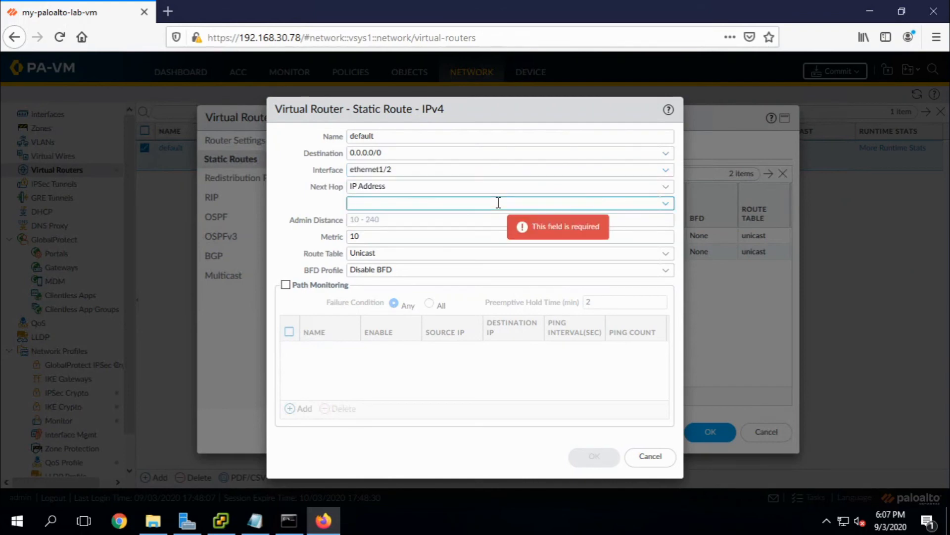
pyautogui.write('9.9.9.99')
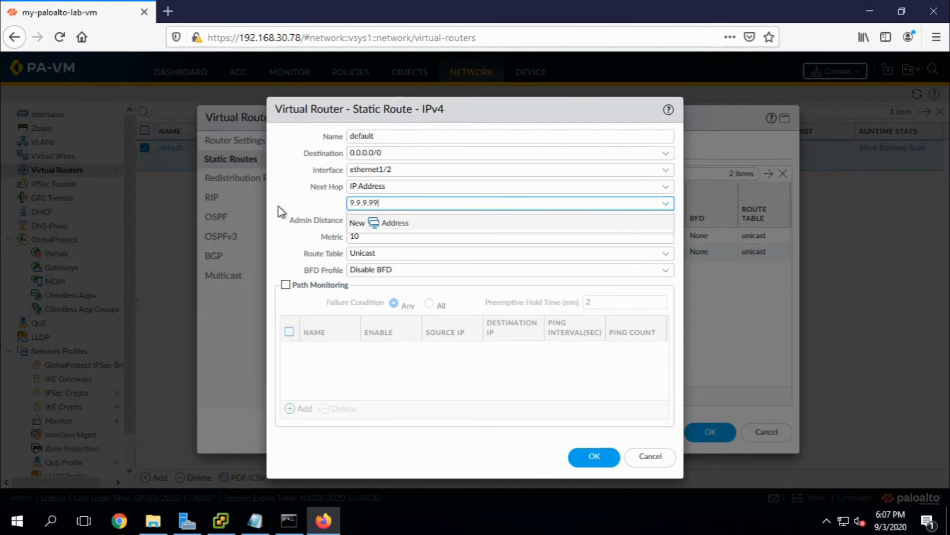
pyautogui.click(296, 201)
pyautogui.click(583, 459)
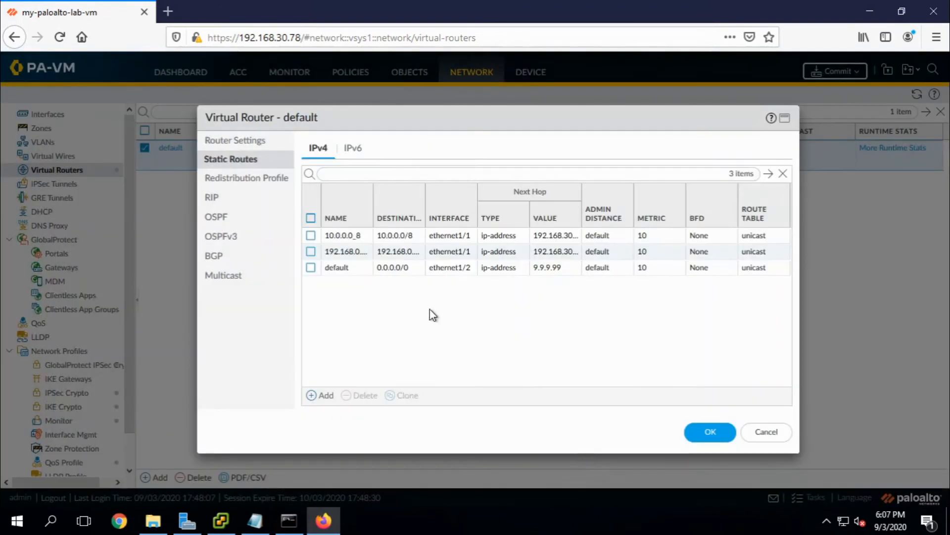
# Review the default route without changes and save the virtual router's three static routes.
pyautogui.click(357, 270)
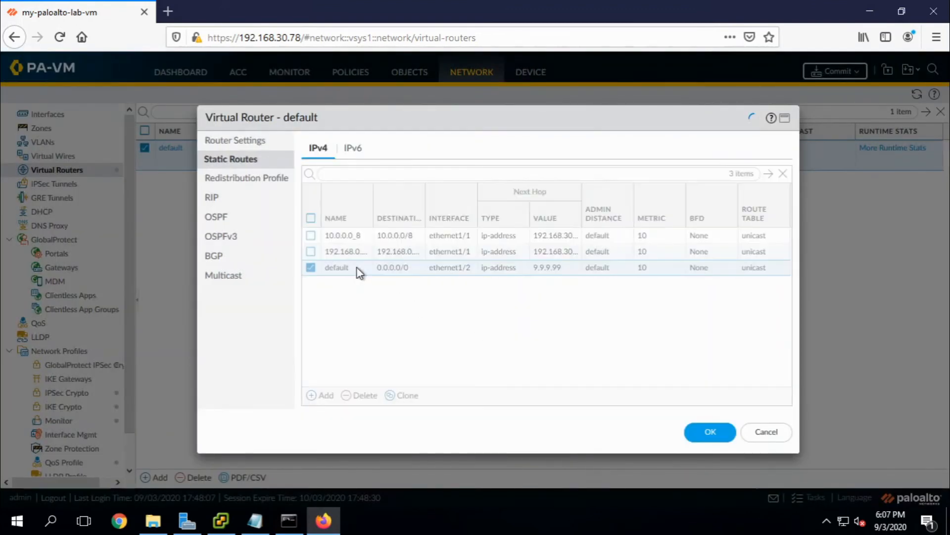
pyautogui.click(642, 460)
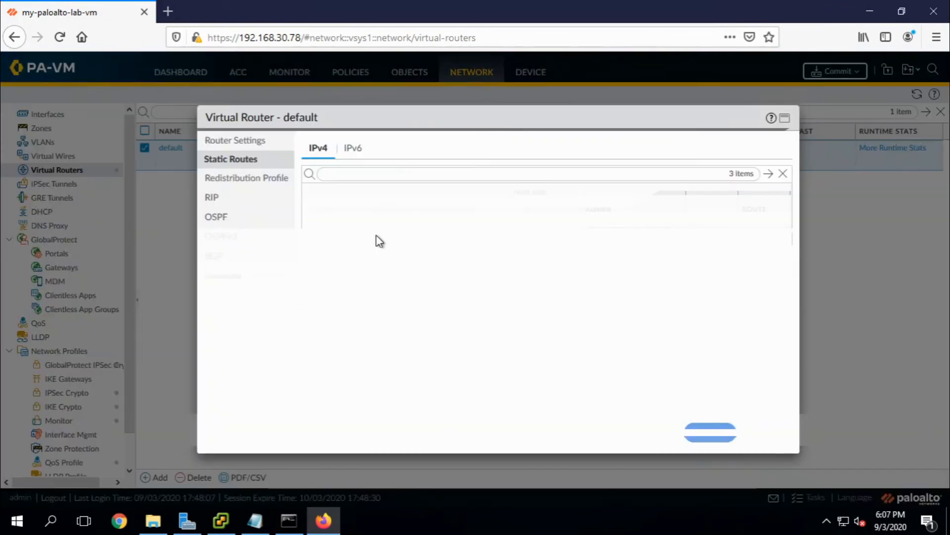
pyautogui.moveTo(483, 116); pyautogui.dragTo(399, 79)
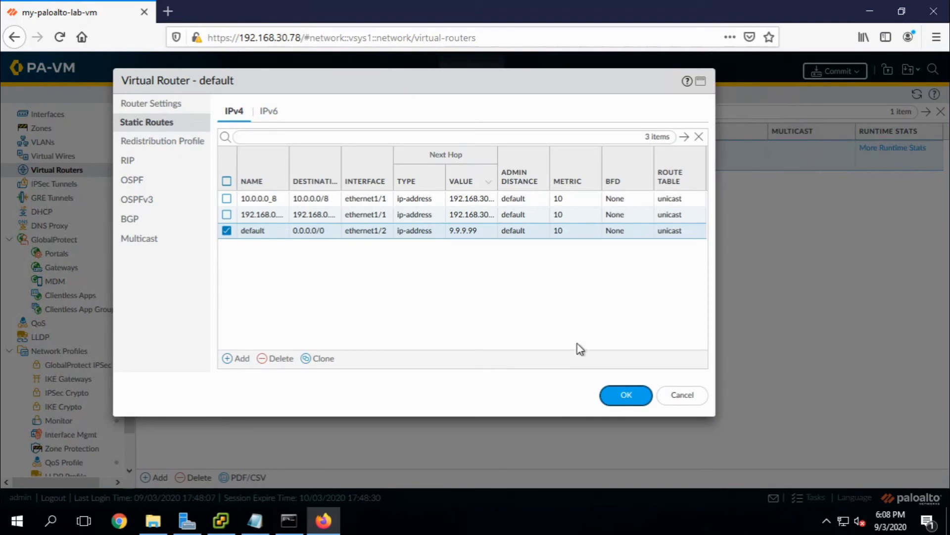
pyautogui.click(625, 396)
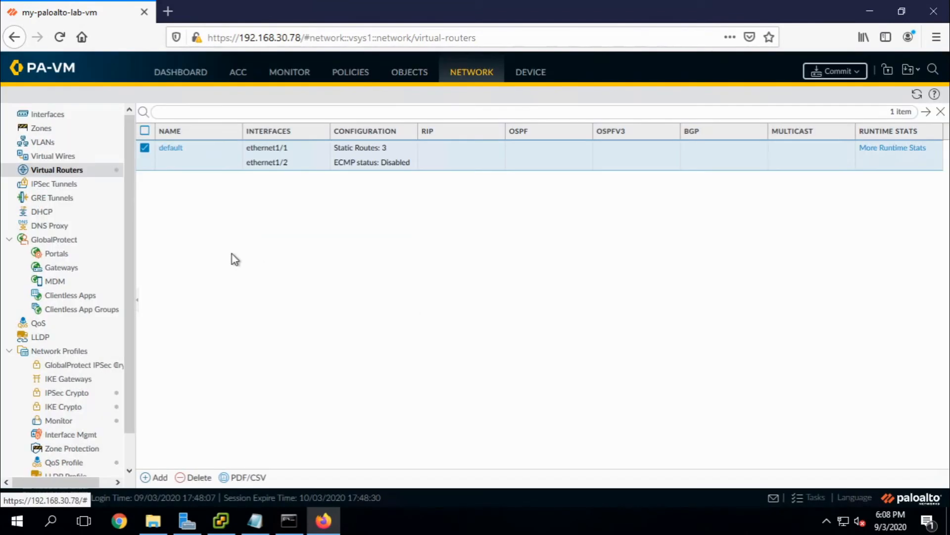
# Go to the Security rulebase, look over the two default rules, and add a new rule.
pyautogui.click(349, 77)
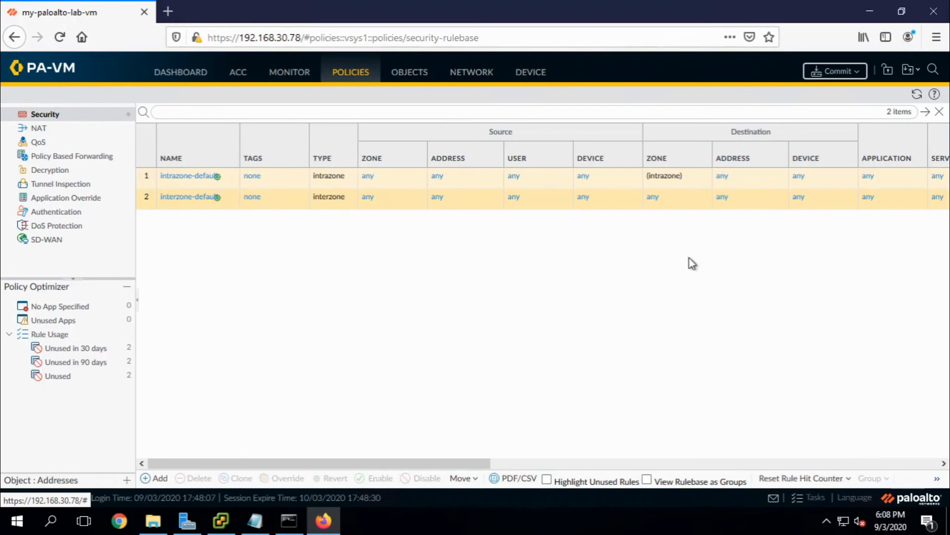
pyautogui.moveTo(416, 462); pyautogui.dragTo(485, 439)
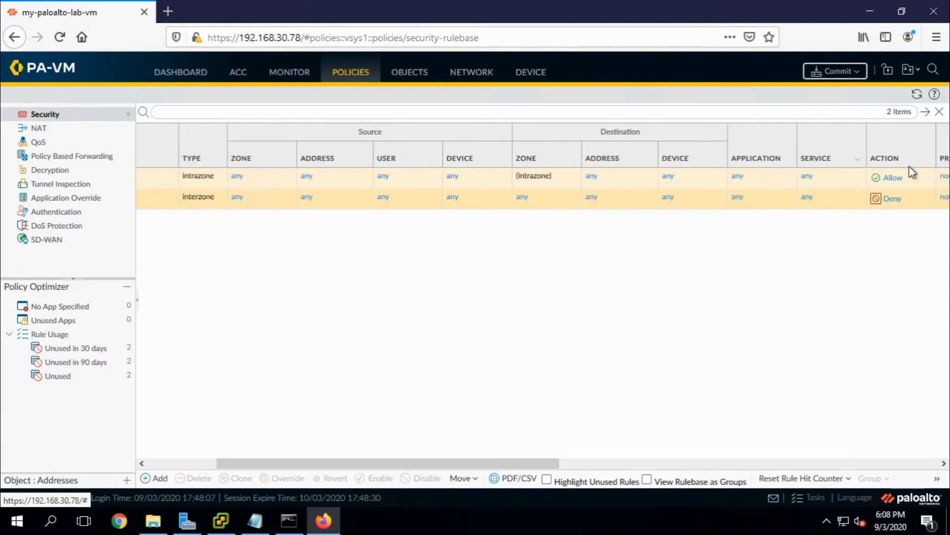
pyautogui.moveTo(317, 464); pyautogui.dragTo(170, 442)
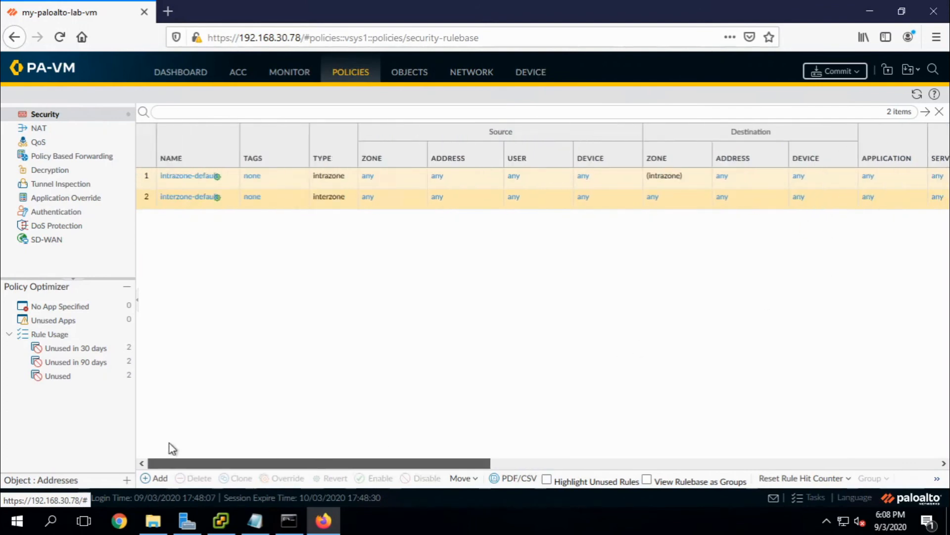
pyautogui.click(157, 479)
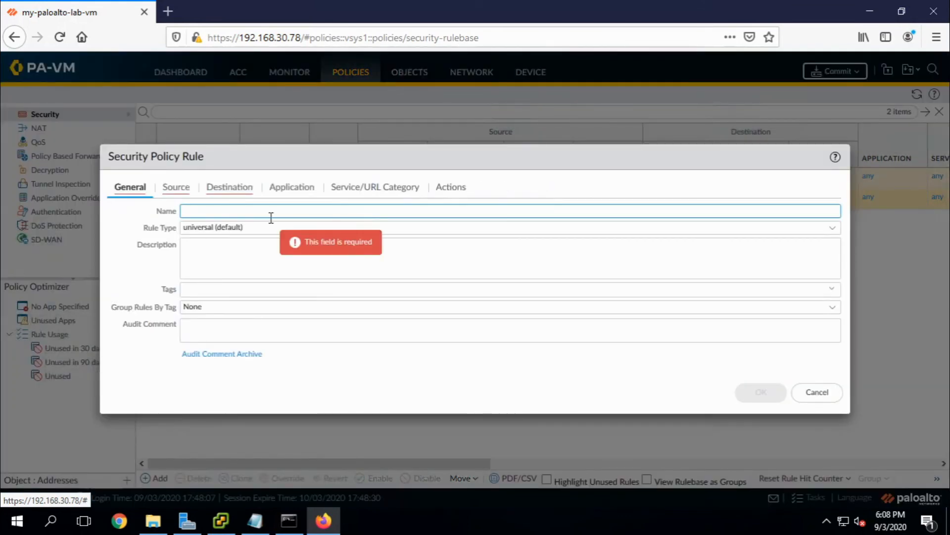
# Name the new security rule Internet and set trust as its source zone.
pyautogui.write('Internet-access')
pyautogui.click(176, 187)
pyautogui.click(124, 361)
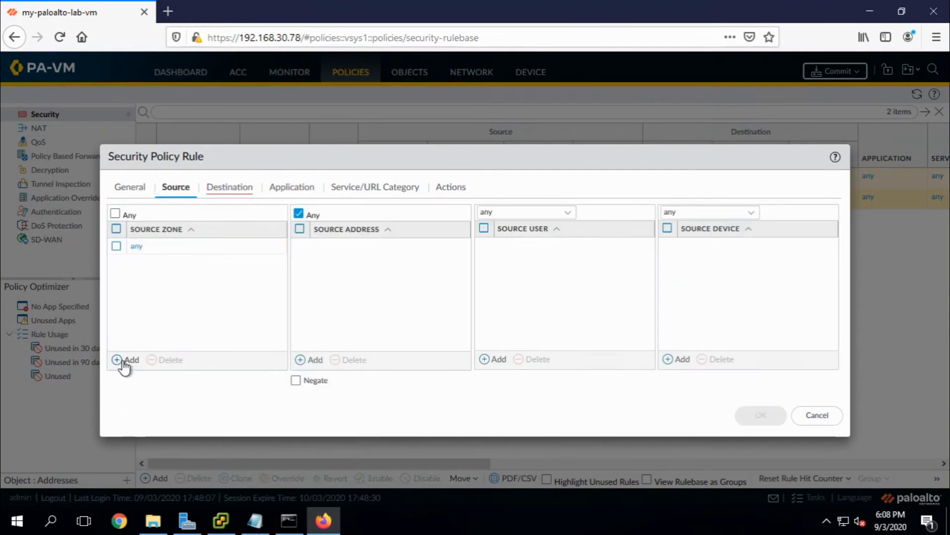
pyautogui.click(142, 265)
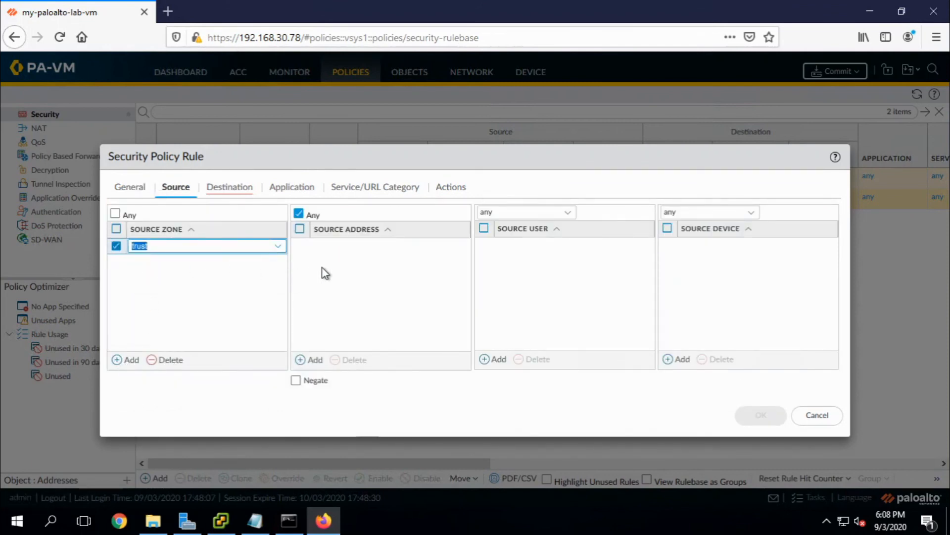
pyautogui.click(316, 361)
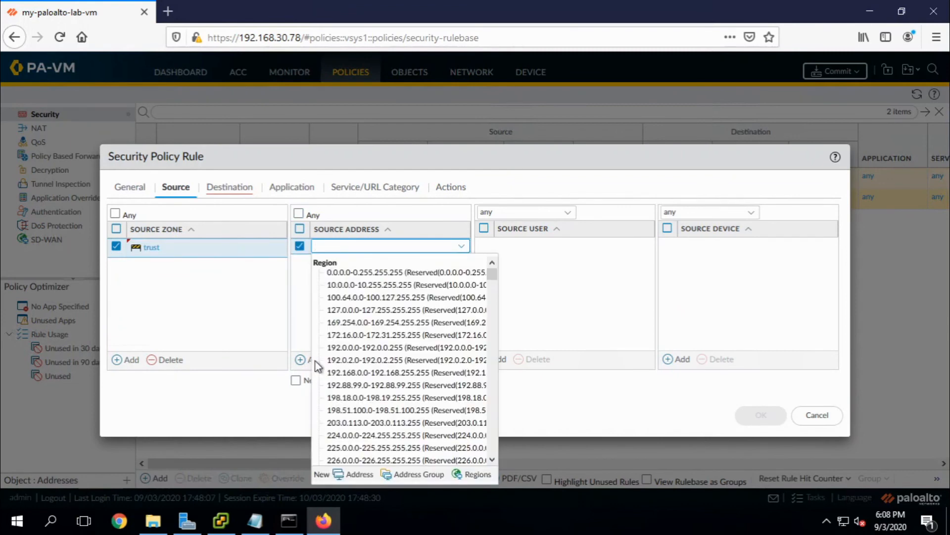
# Create the source address object lan-10.0.0.0 with value 10.0.0.0/8.
pyautogui.click(359, 475)
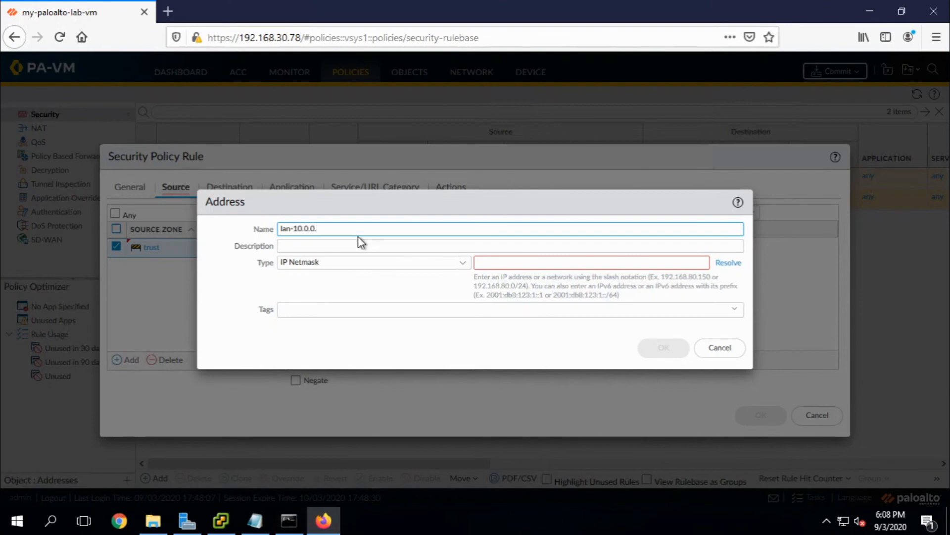
pyautogui.press('Tab')
pyautogui.press('Tab')
pyautogui.press('Tab')
pyautogui.write('1')
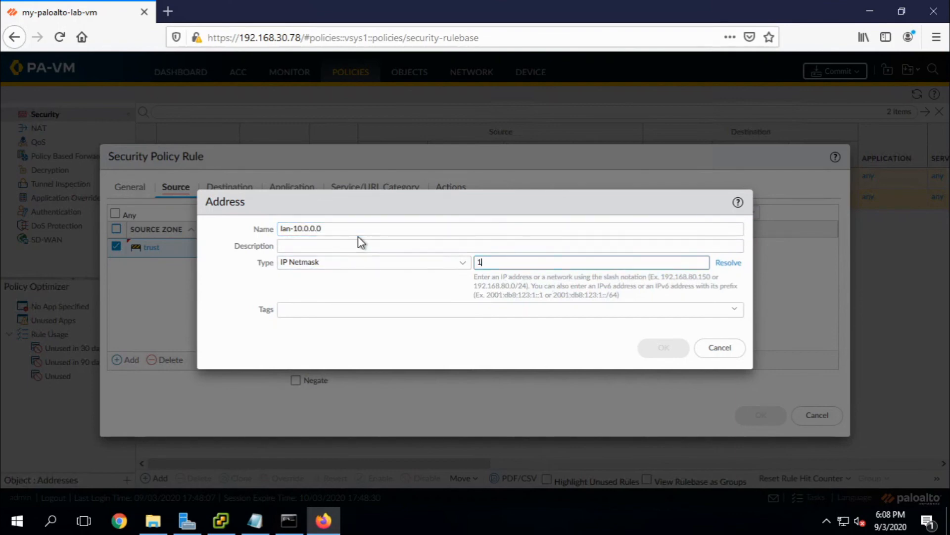
pyautogui.write('0.0.0.0/8')
pyautogui.click(671, 356)
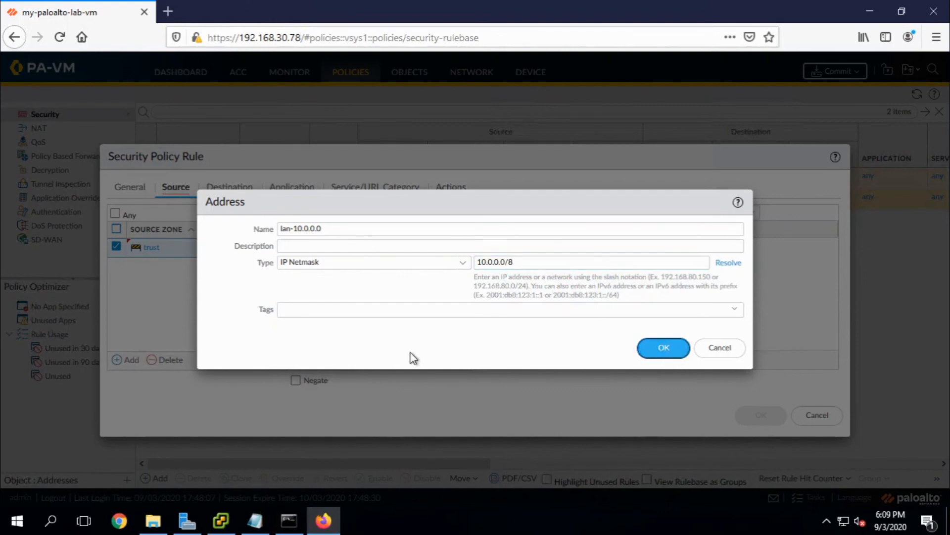
# Add a second source address object lan-192.168.0.0 with value 192.168.0.0/16.
pyautogui.click(310, 362)
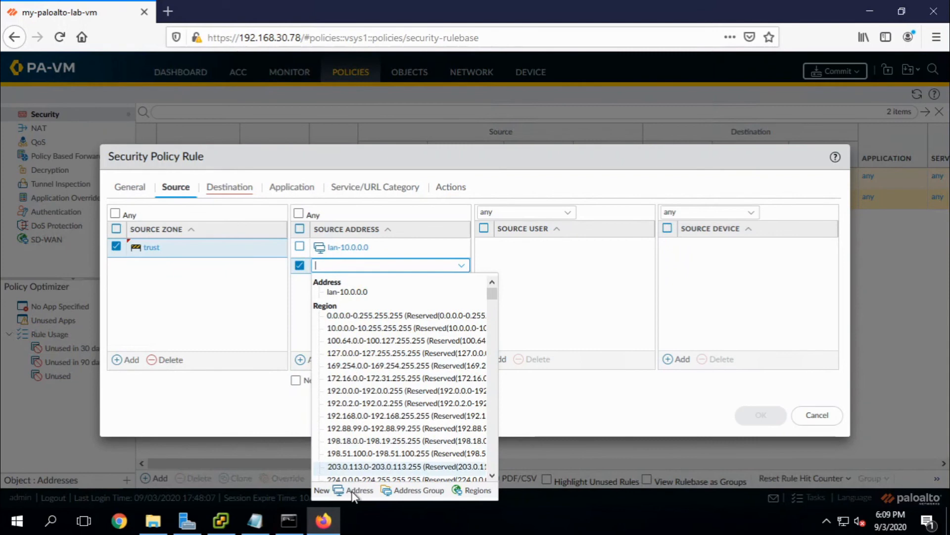
pyautogui.click(353, 490)
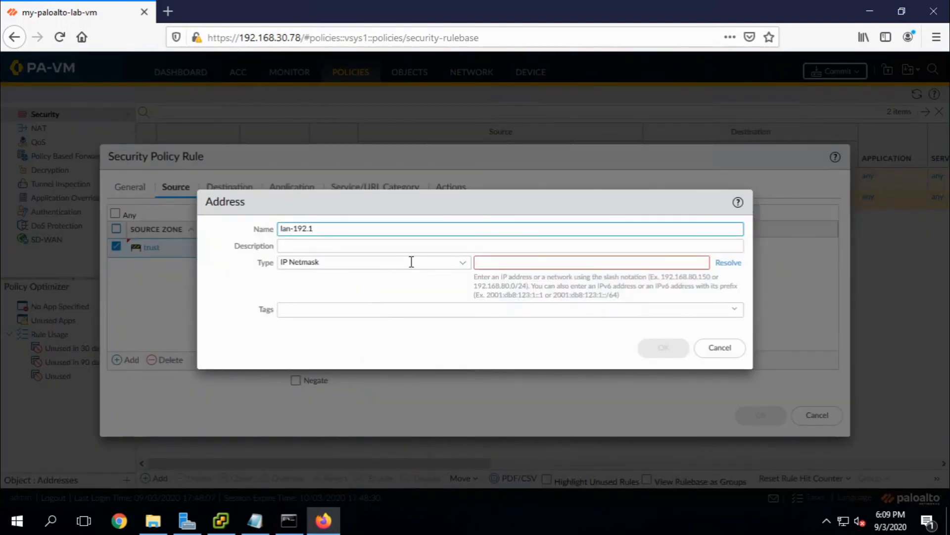
pyautogui.write('lan-192.168.0.0')
pyautogui.press('Tab')
pyautogui.press('Tab')
pyautogui.press('Tab')
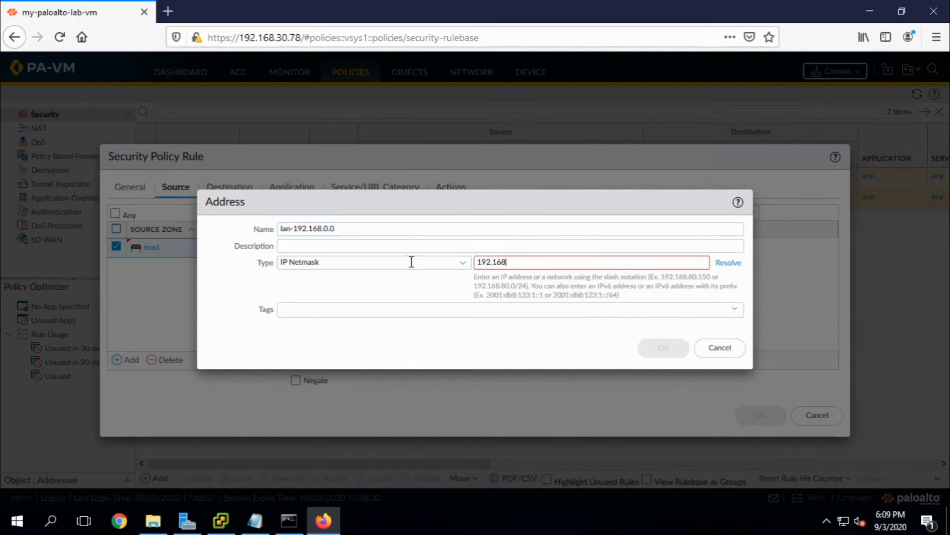
pyautogui.write('192.168.0.0/16')
pyautogui.click(664, 349)
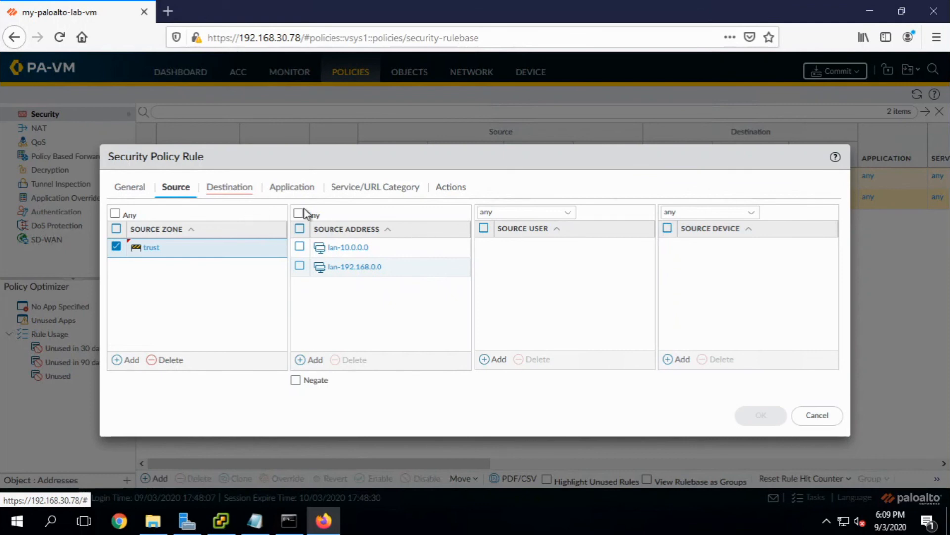
pyautogui.click(231, 193)
# Set untrust as the security rule's destination zone.
pyautogui.click(125, 360)
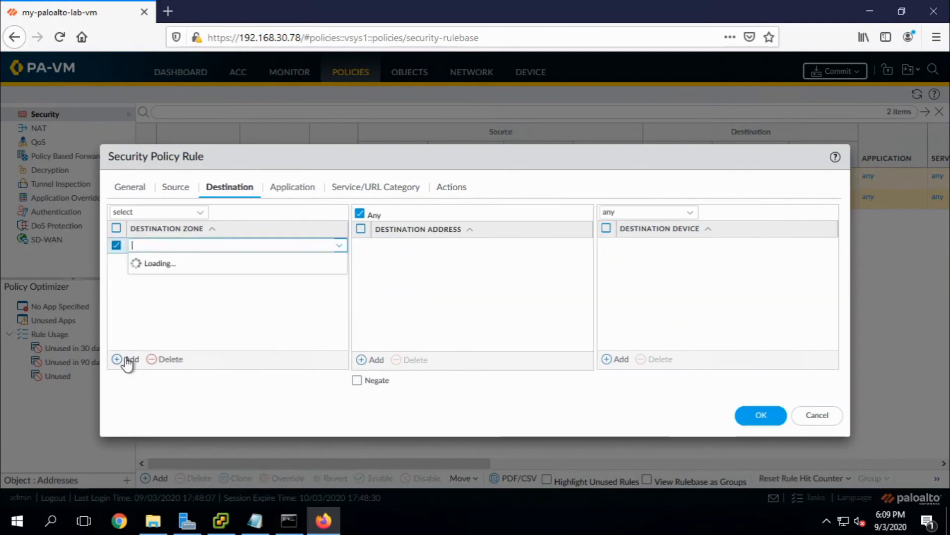
pyautogui.click(148, 279)
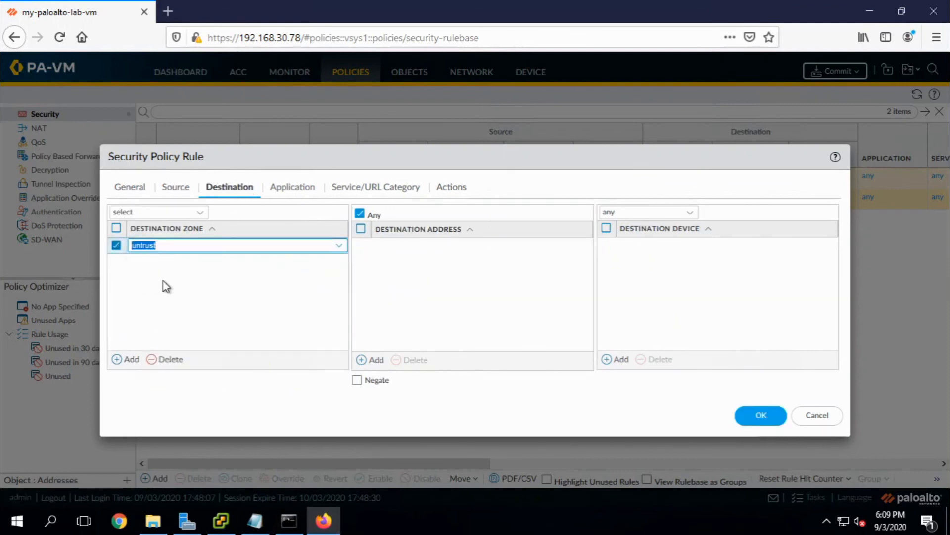
pyautogui.click(243, 289)
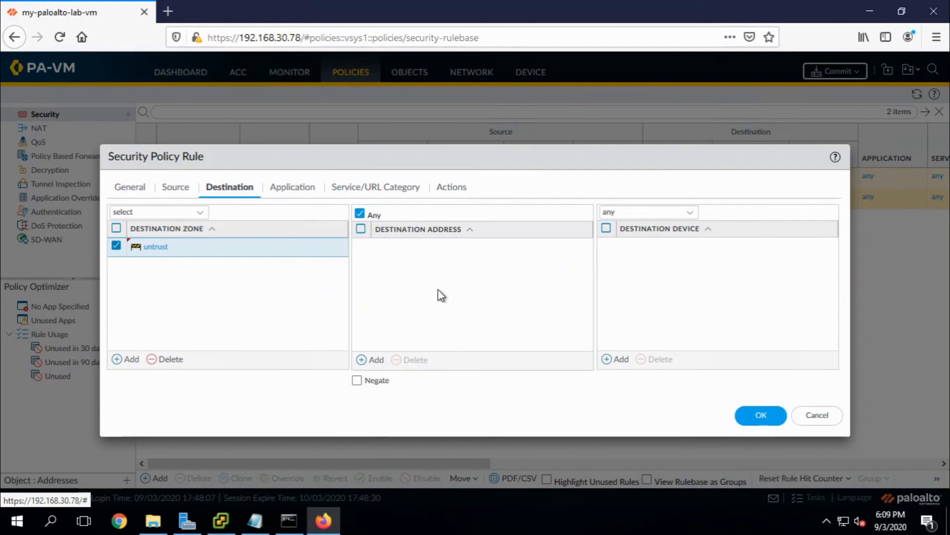
# Add services service-http and service-https, check the Allow action, and save the rule.
pyautogui.click(292, 196)
pyautogui.click(355, 194)
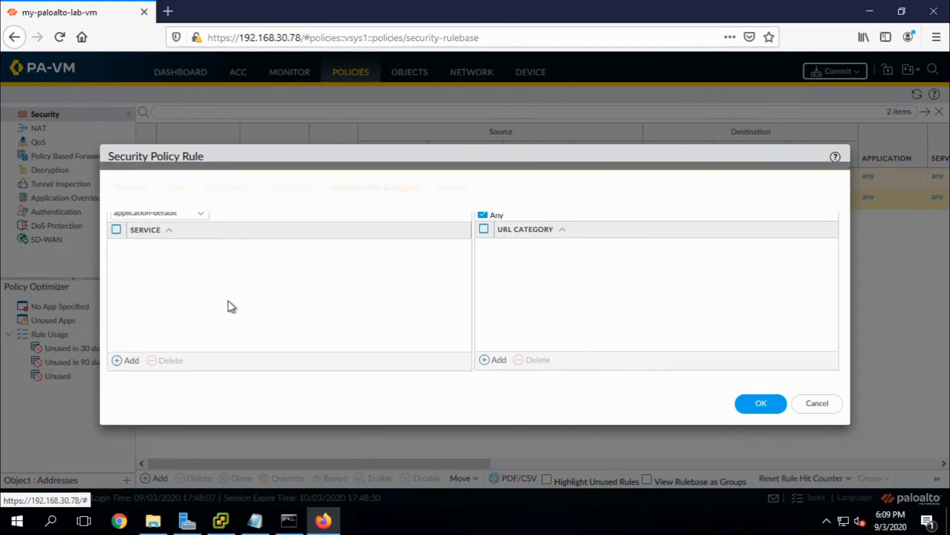
pyautogui.click(128, 363)
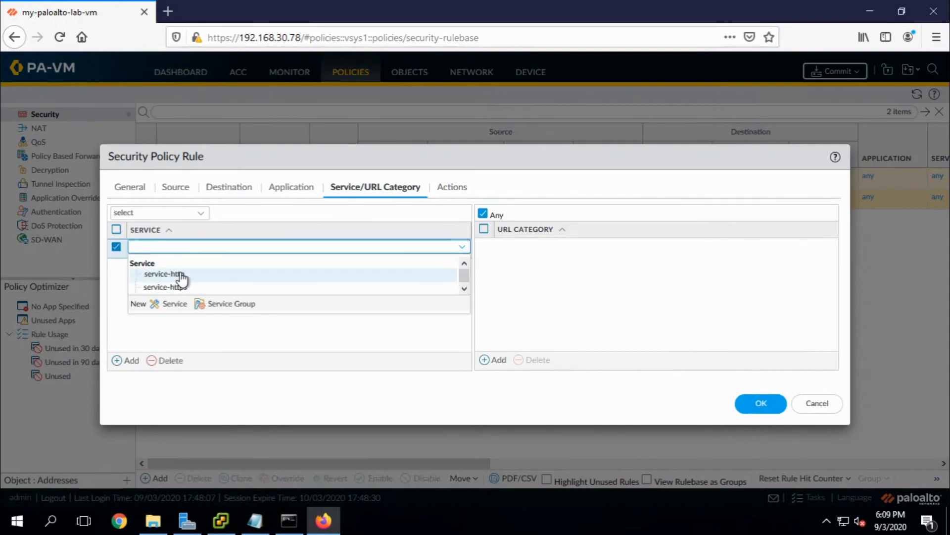
pyautogui.click(180, 274)
pyautogui.click(126, 361)
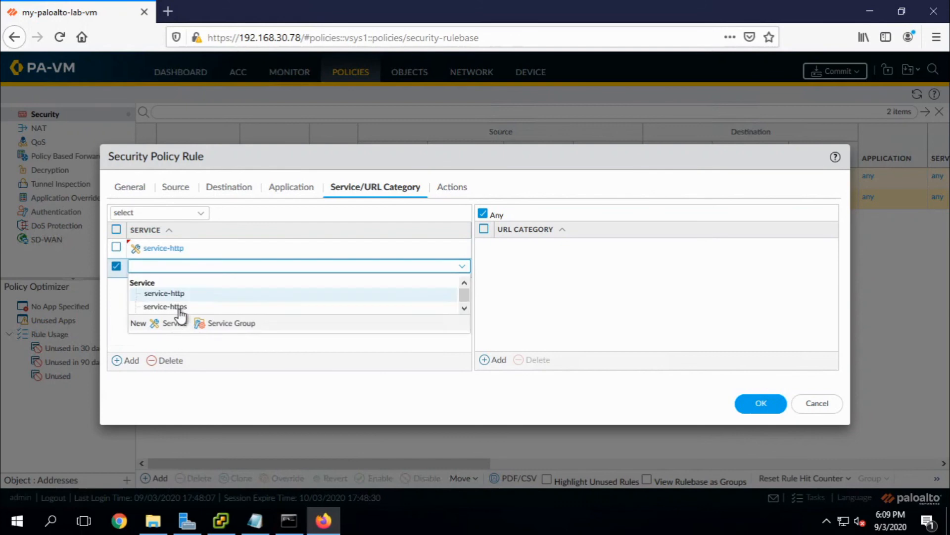
pyautogui.click(179, 308)
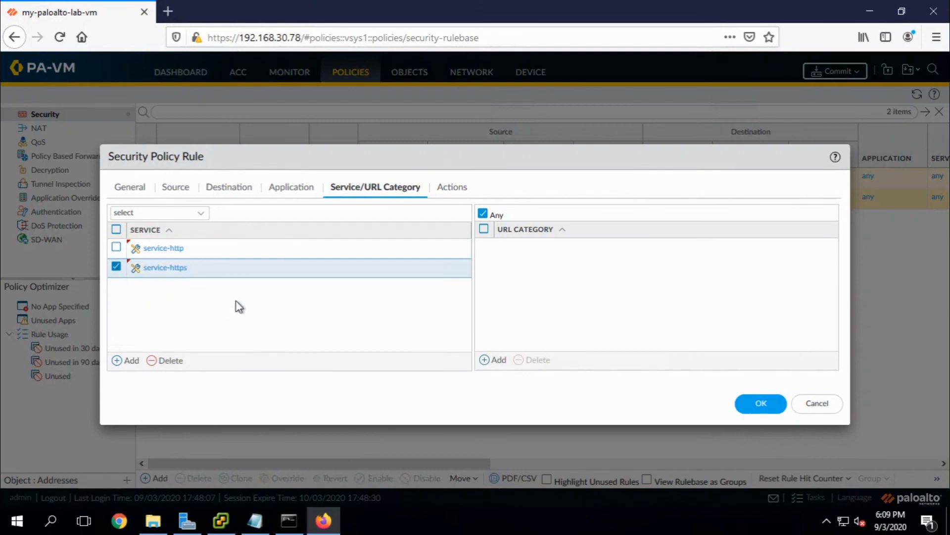
pyautogui.click(457, 194)
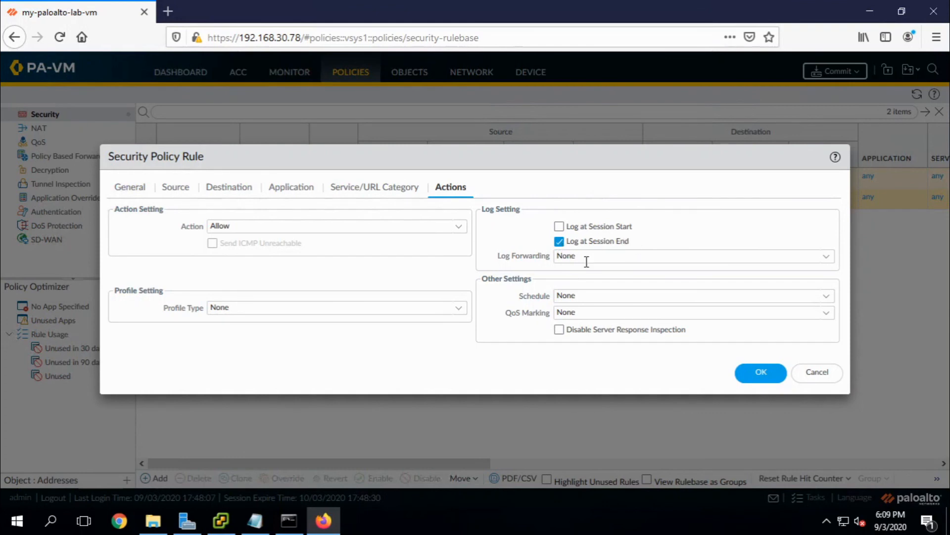
pyautogui.click(755, 374)
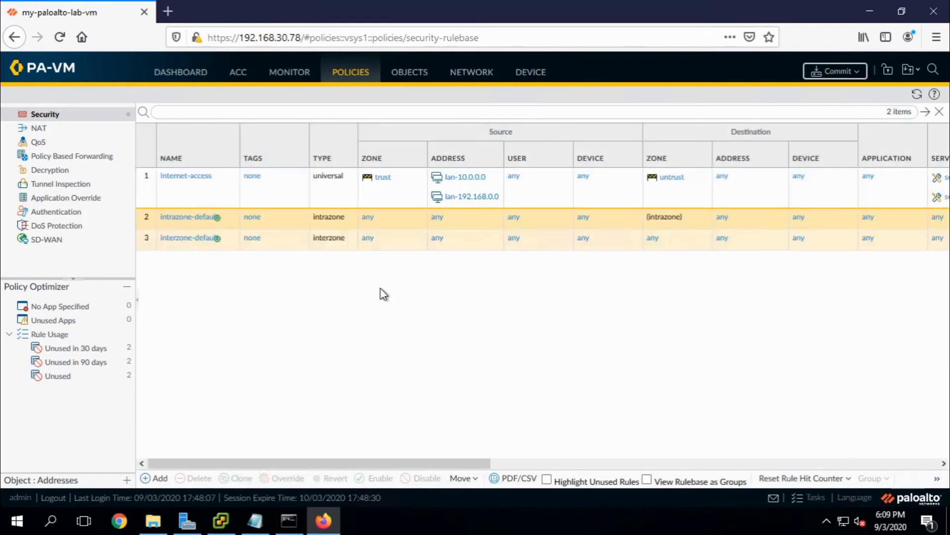
# Switch to the NAT rulebase and start a new NAT rule named NAT-policy.
pyautogui.click(272, 190)
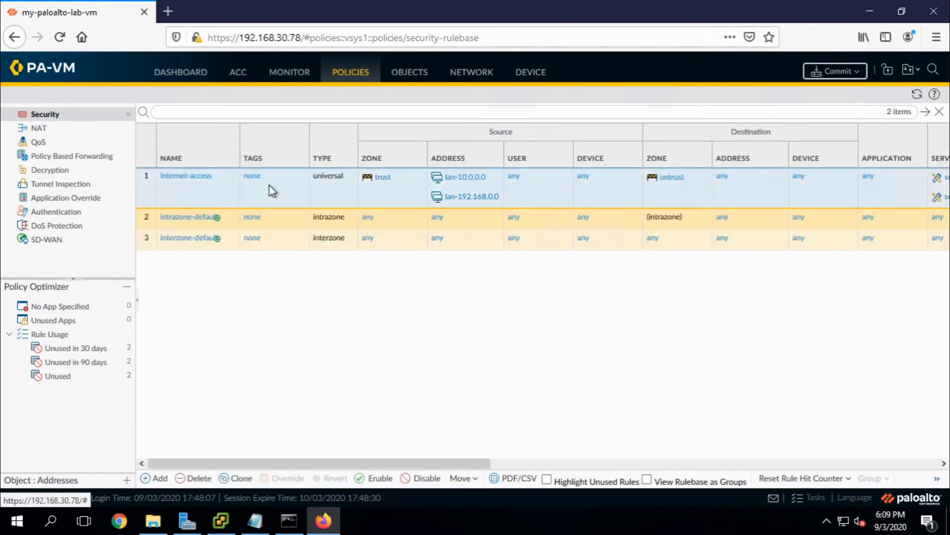
pyautogui.click(70, 129)
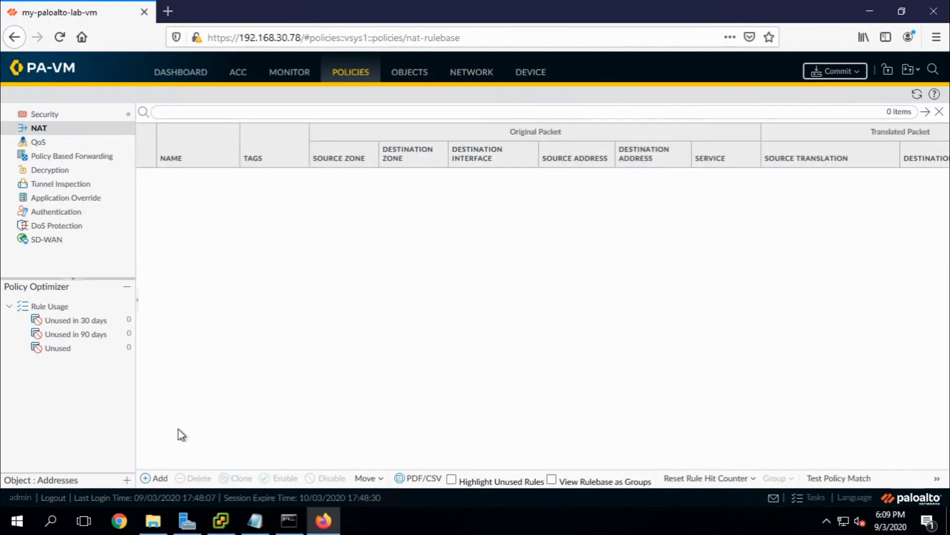
pyautogui.click(151, 479)
pyautogui.write('N')
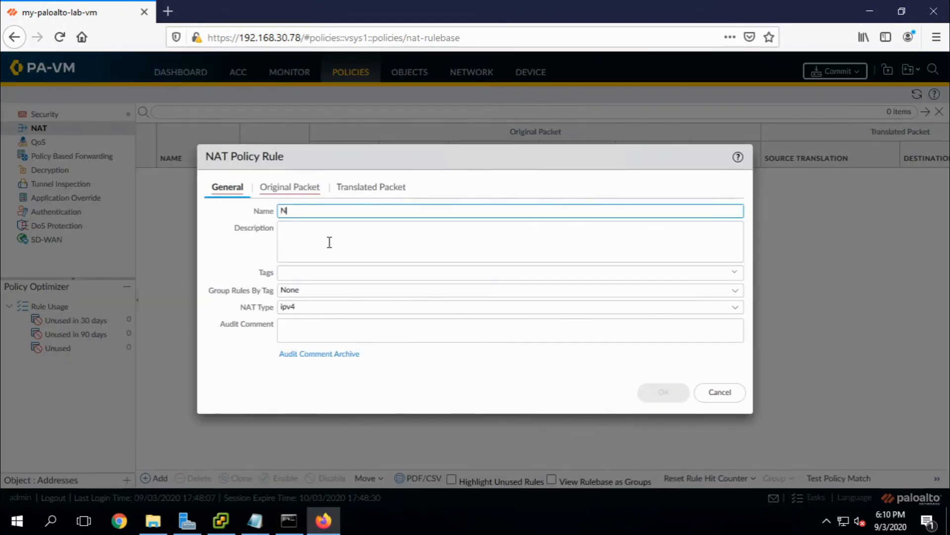
pyautogui.write('AT-policy')
# Match source zone trust, destination zone untrust, and source addresses lan-10.0.0.0 and lan-192.168.0.0.
pyautogui.click(298, 191)
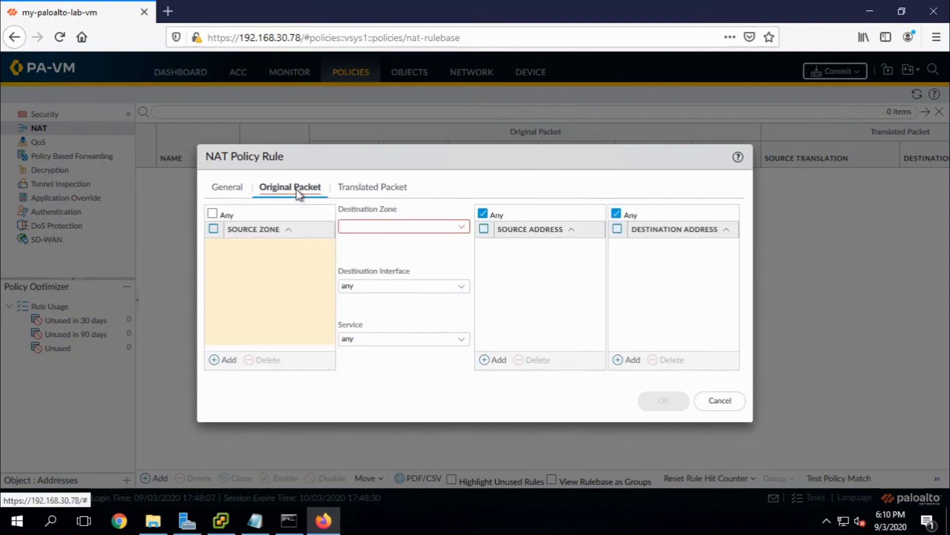
pyautogui.click(222, 360)
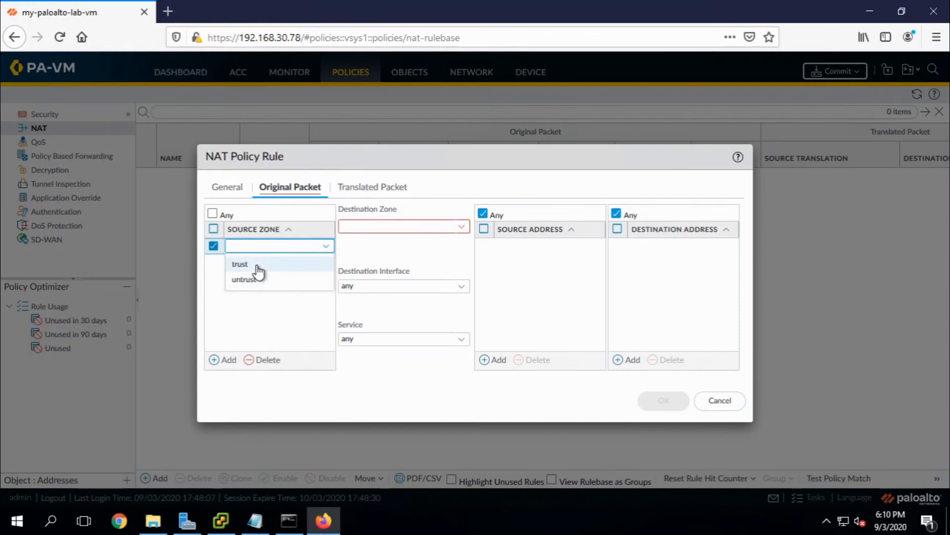
pyautogui.click(257, 266)
pyautogui.click(467, 226)
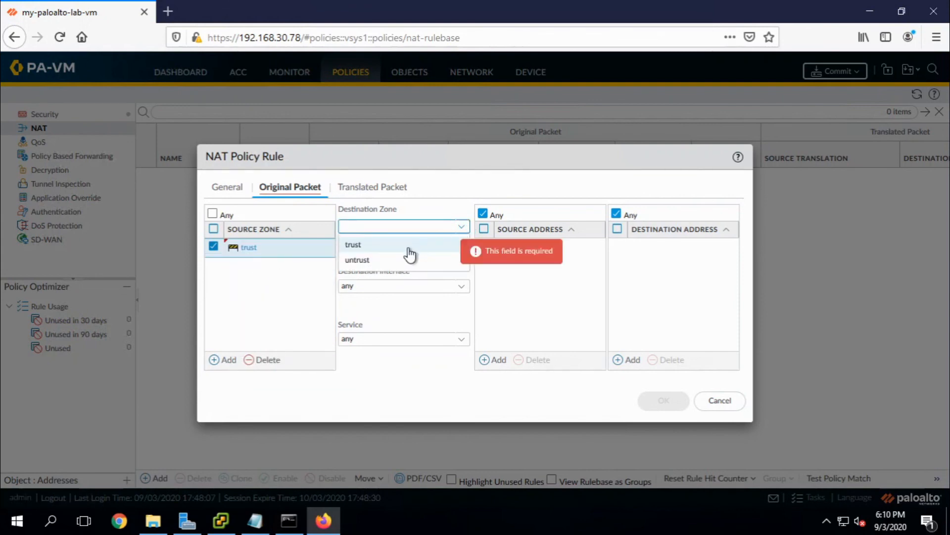
pyautogui.click(383, 260)
pyautogui.click(486, 360)
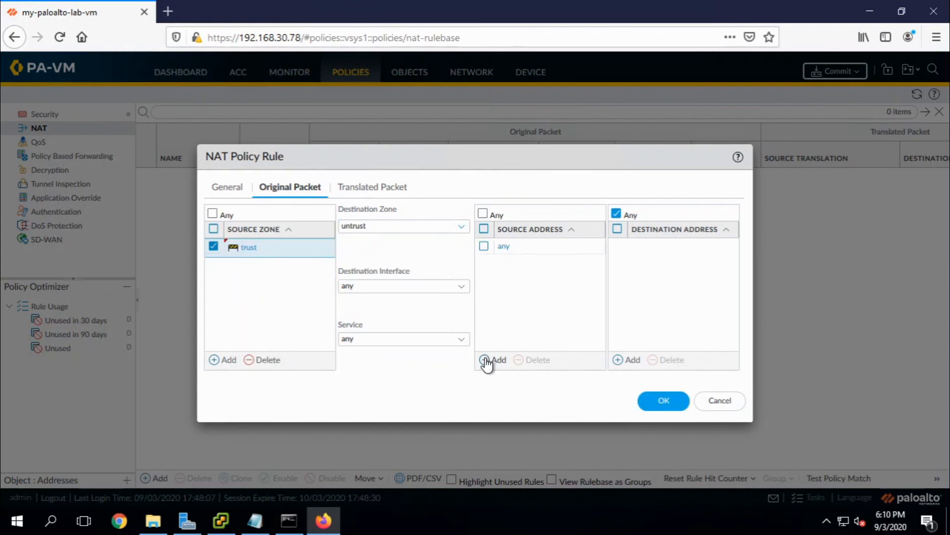
pyautogui.click(526, 272)
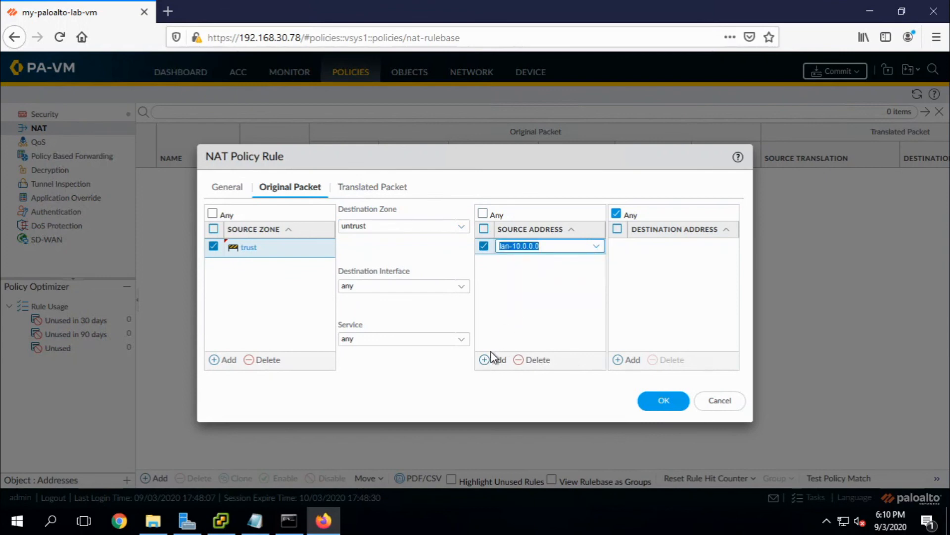
pyautogui.click(493, 357)
pyautogui.click(537, 305)
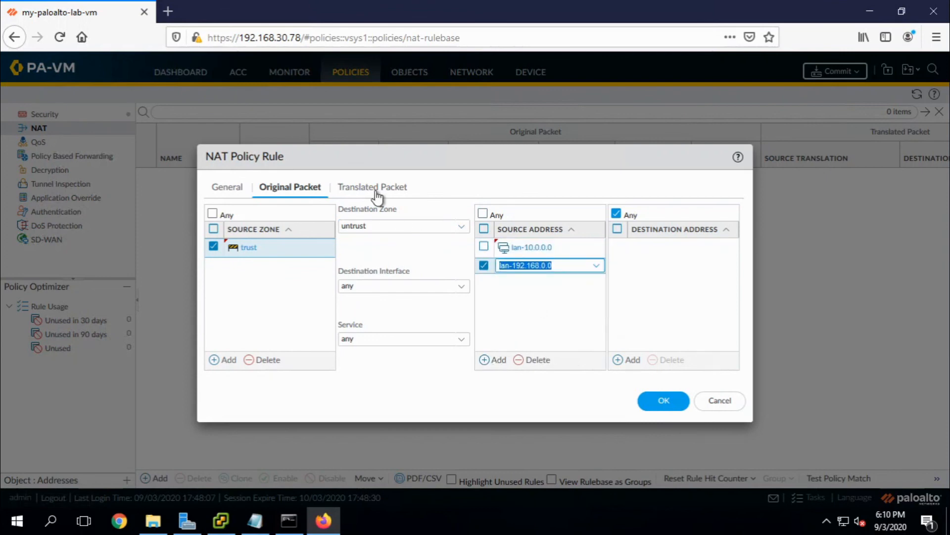
pyautogui.click(439, 189)
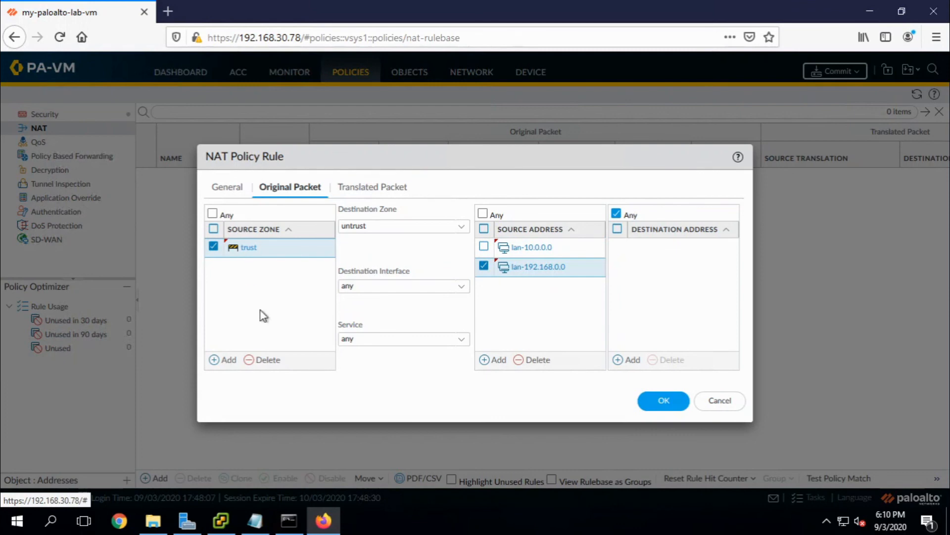
# Set translation to Dynamic IP And Port, Interface Address ethernet1/2, IP 9.9.9.9/24.
pyautogui.click(386, 191)
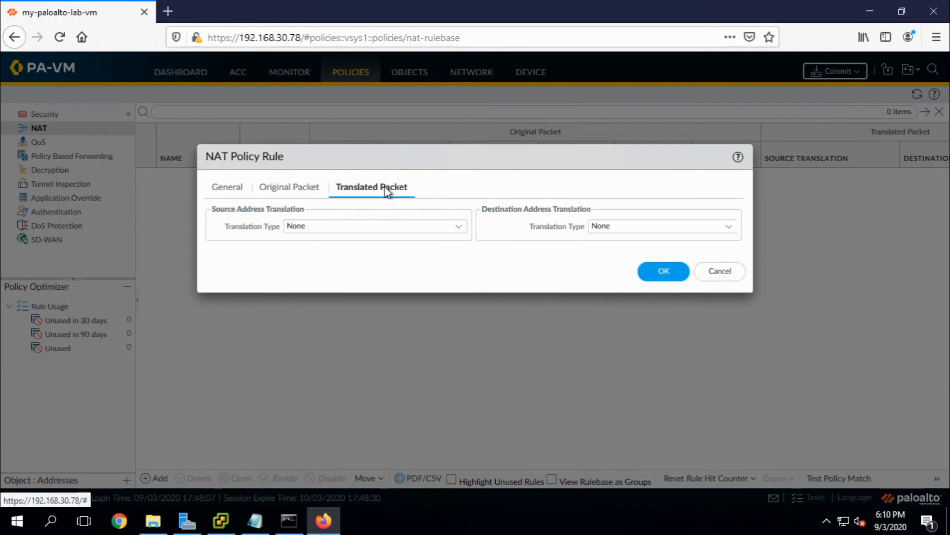
pyautogui.click(458, 227)
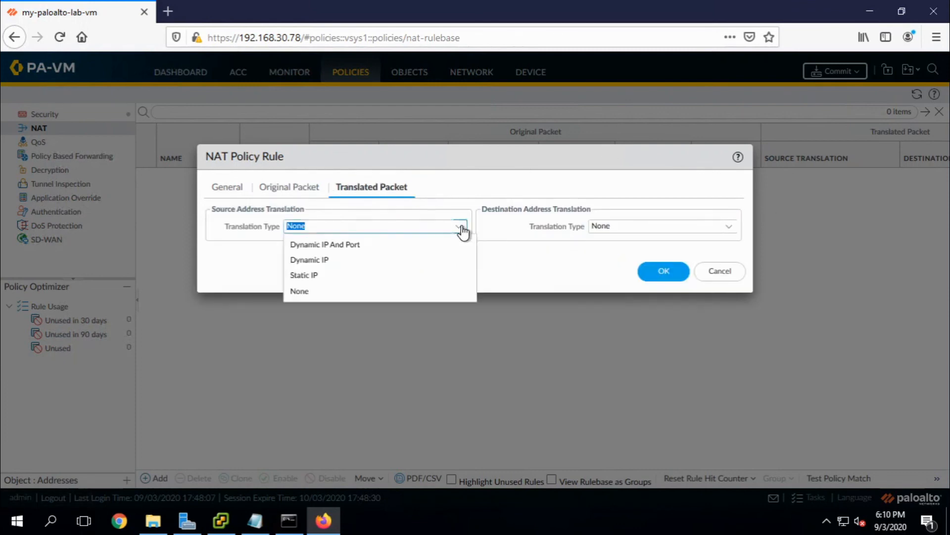
pyautogui.click(363, 247)
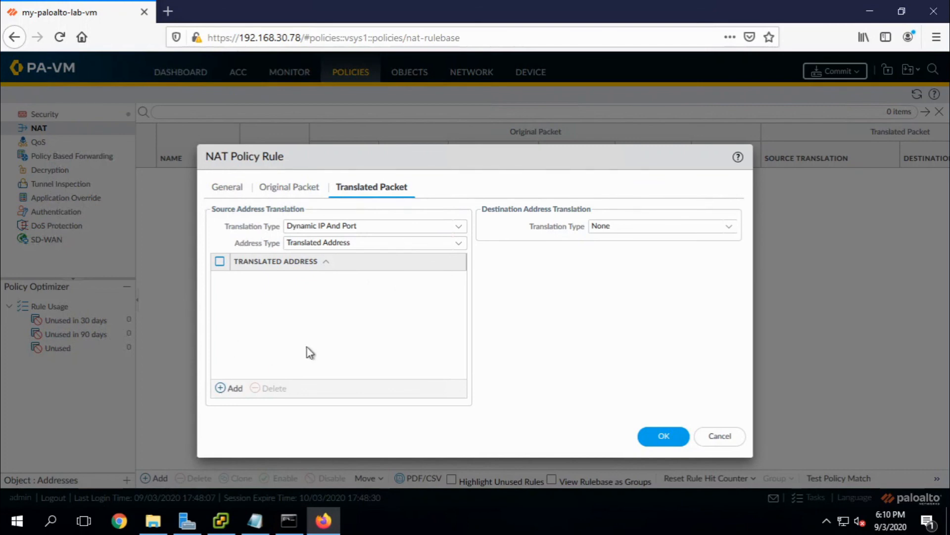
pyautogui.click(459, 245)
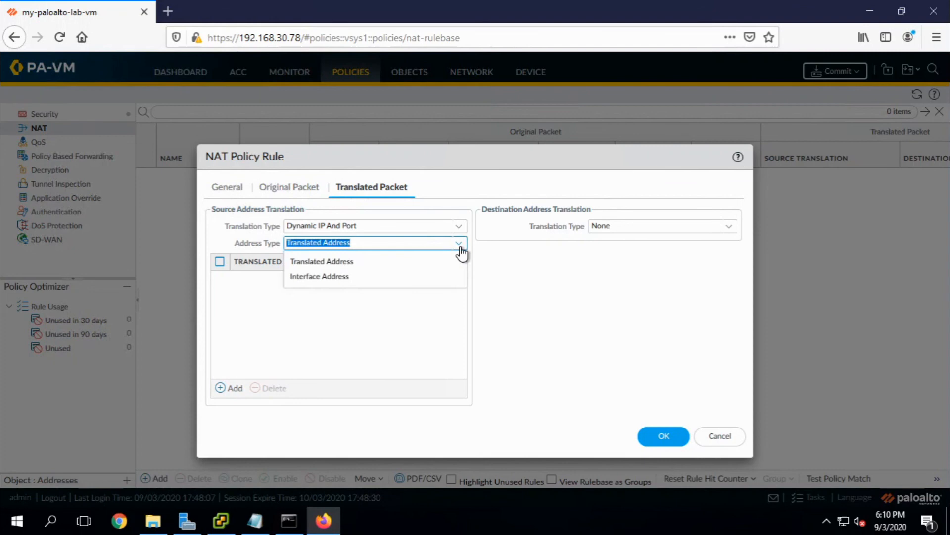
pyautogui.click(353, 277)
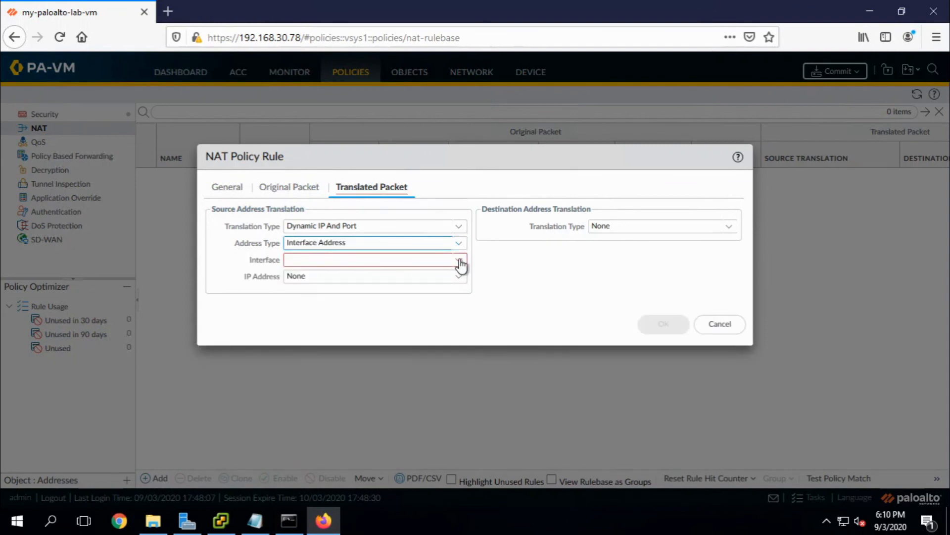
pyautogui.click(459, 262)
pyautogui.click(353, 292)
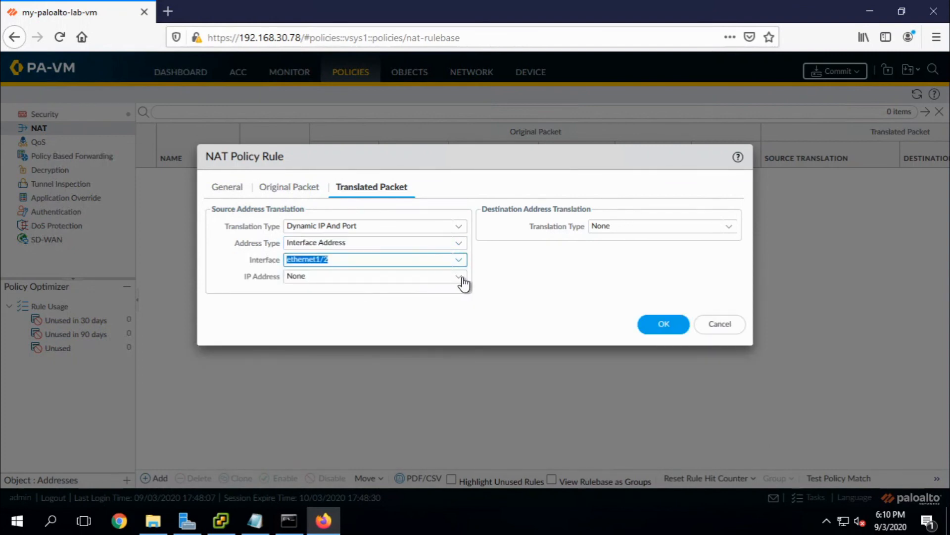
pyautogui.click(459, 277)
pyautogui.click(340, 310)
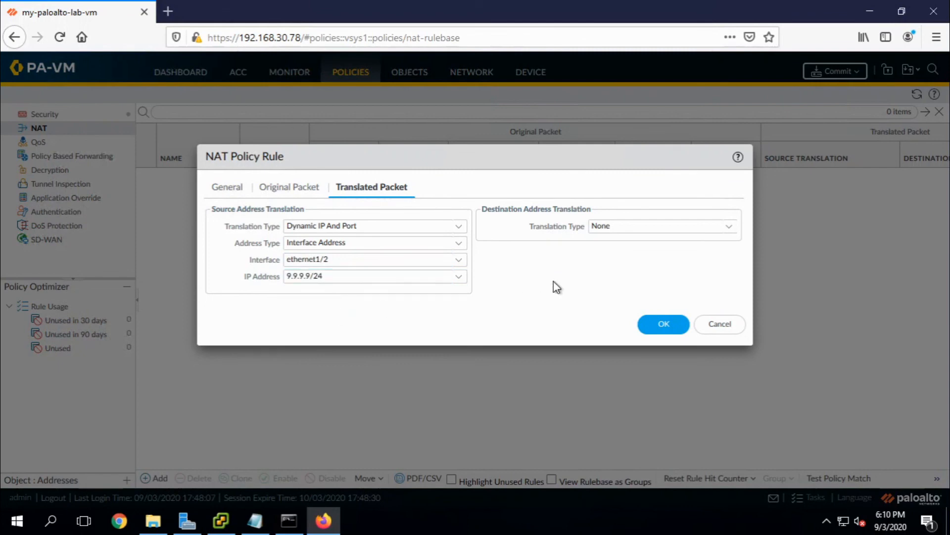
# Save the NAT-policy rule and commit all pending changes to the firewall.
pyautogui.click(654, 325)
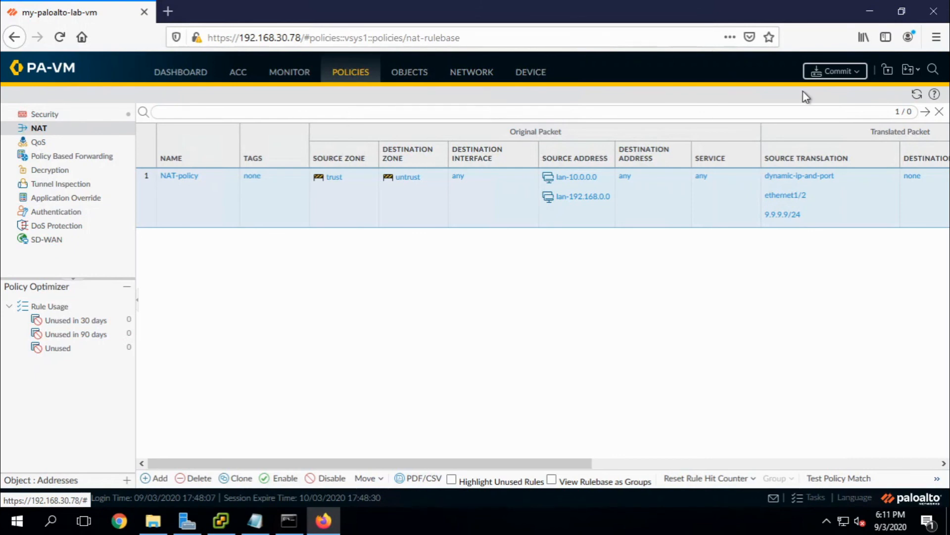
pyautogui.click(860, 69)
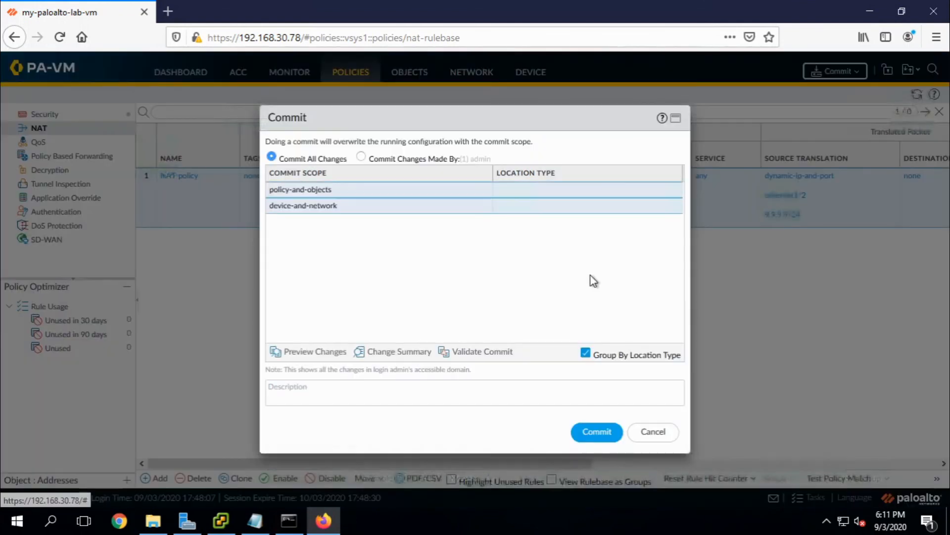
pyautogui.click(592, 432)
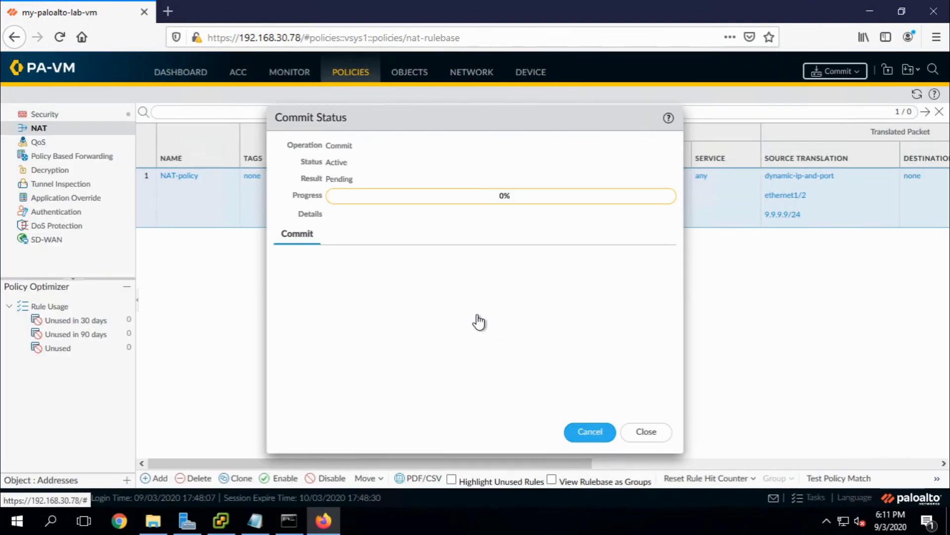